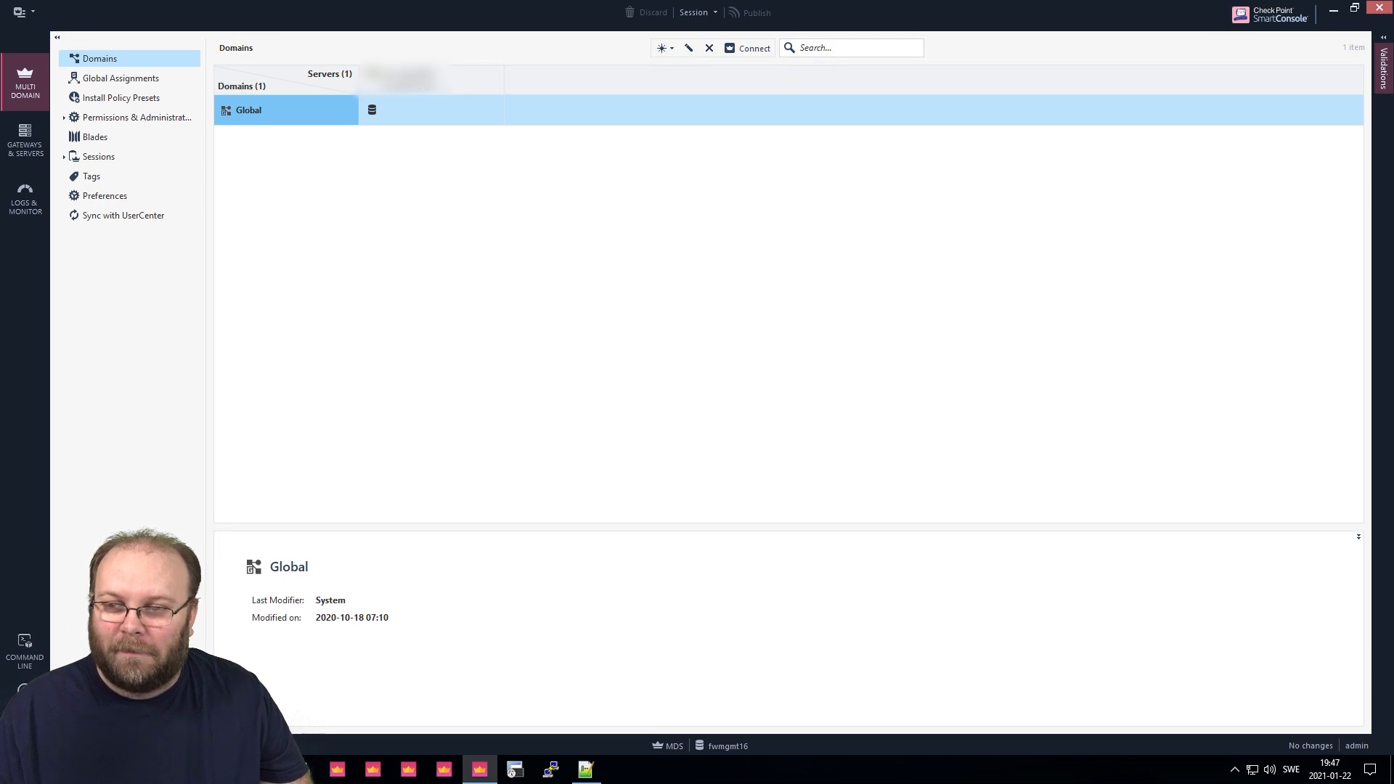
# Start a new administrator with the user's name and RADIUS authentication, leaving the RADIUS server unselected.
pyautogui.click(106, 118)
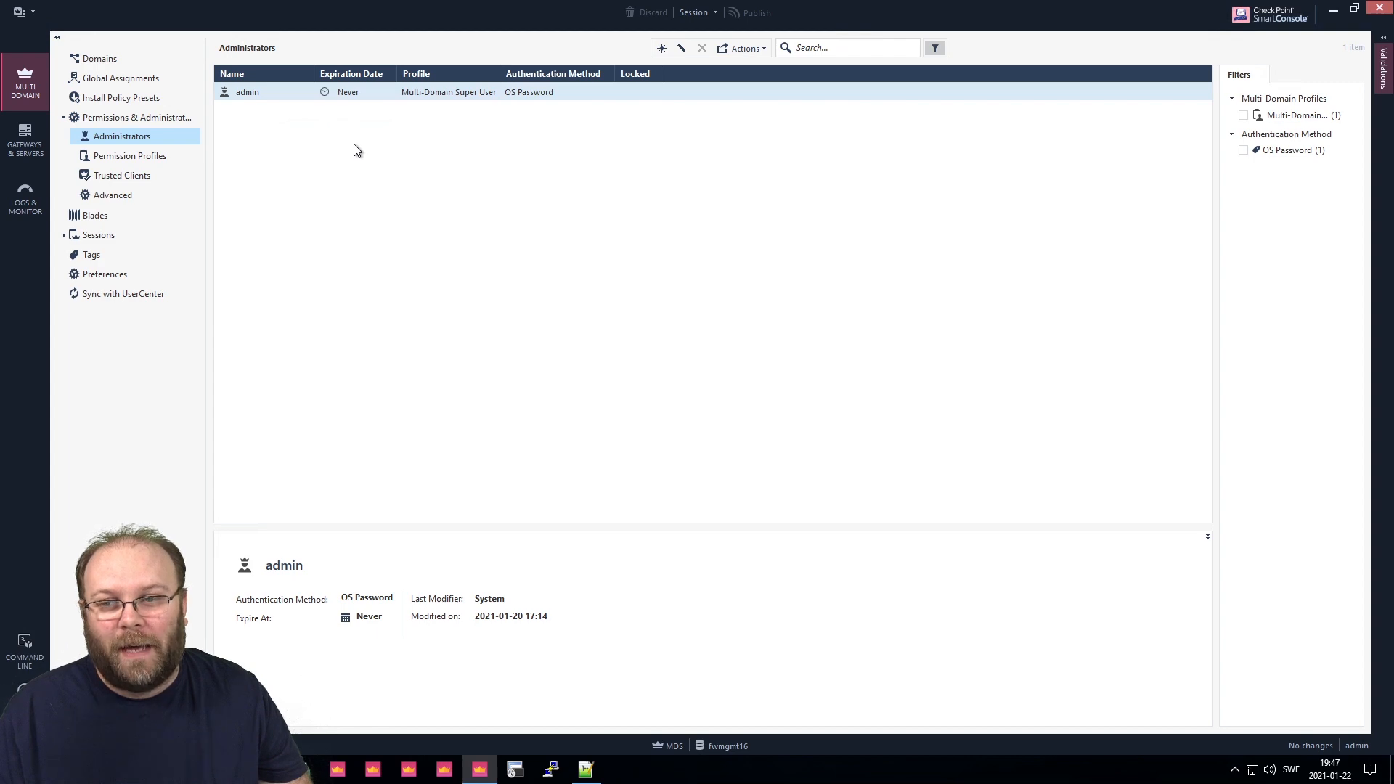
pyautogui.click(662, 48)
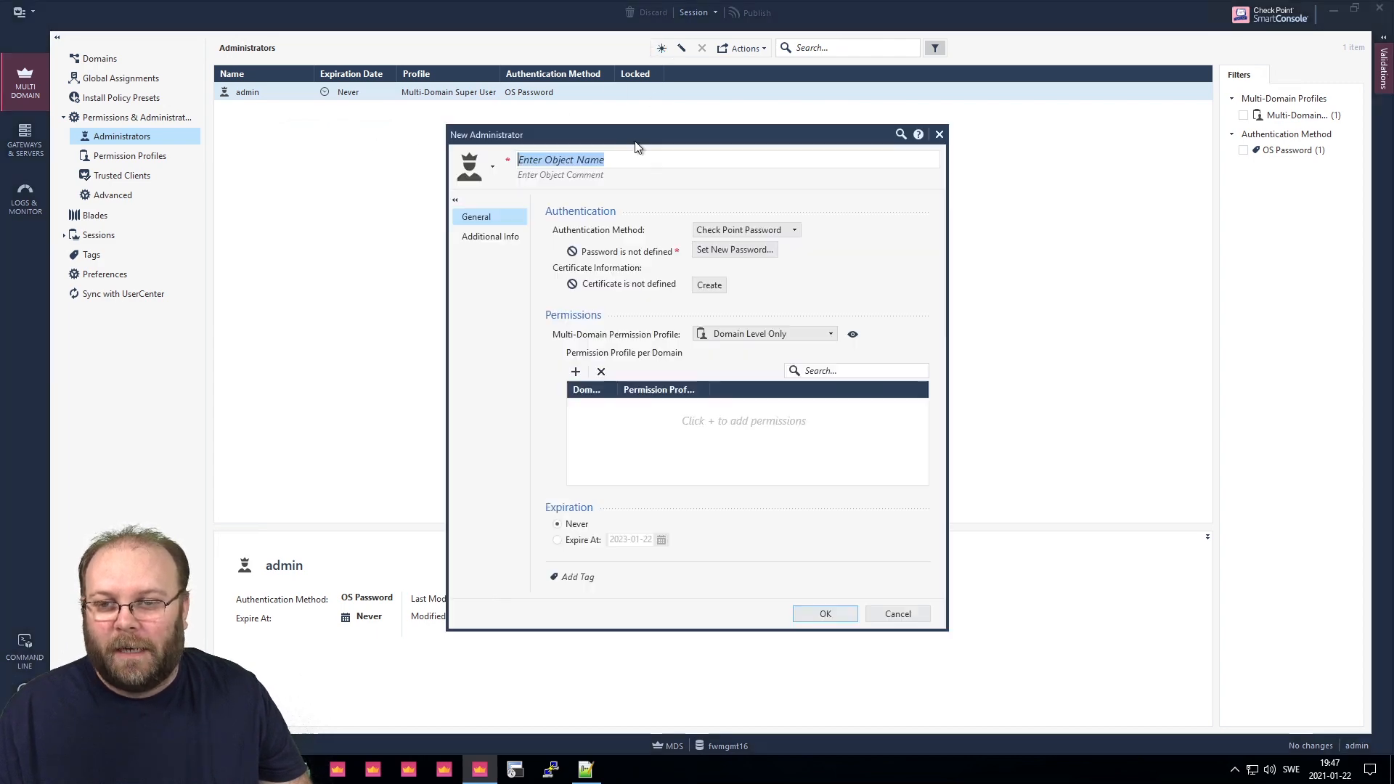
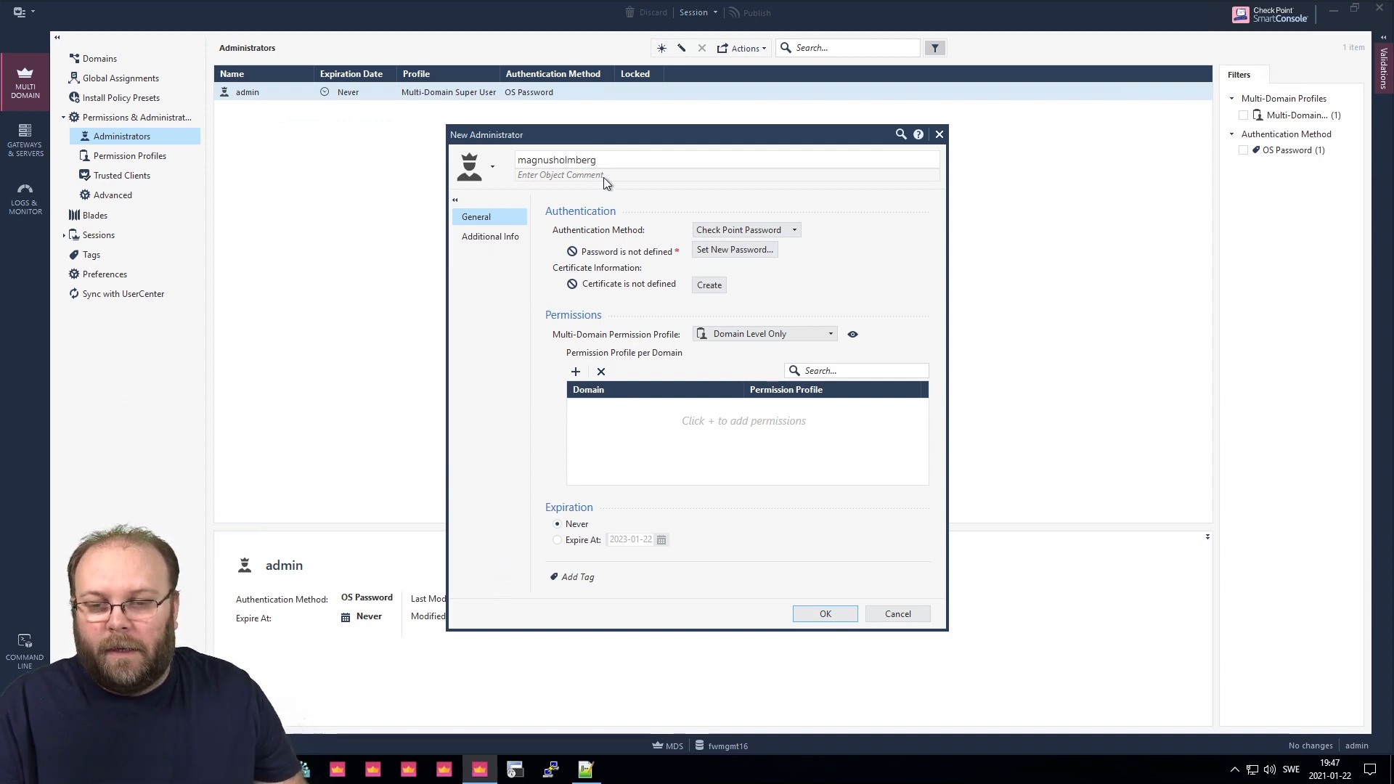
pyautogui.click(741, 231)
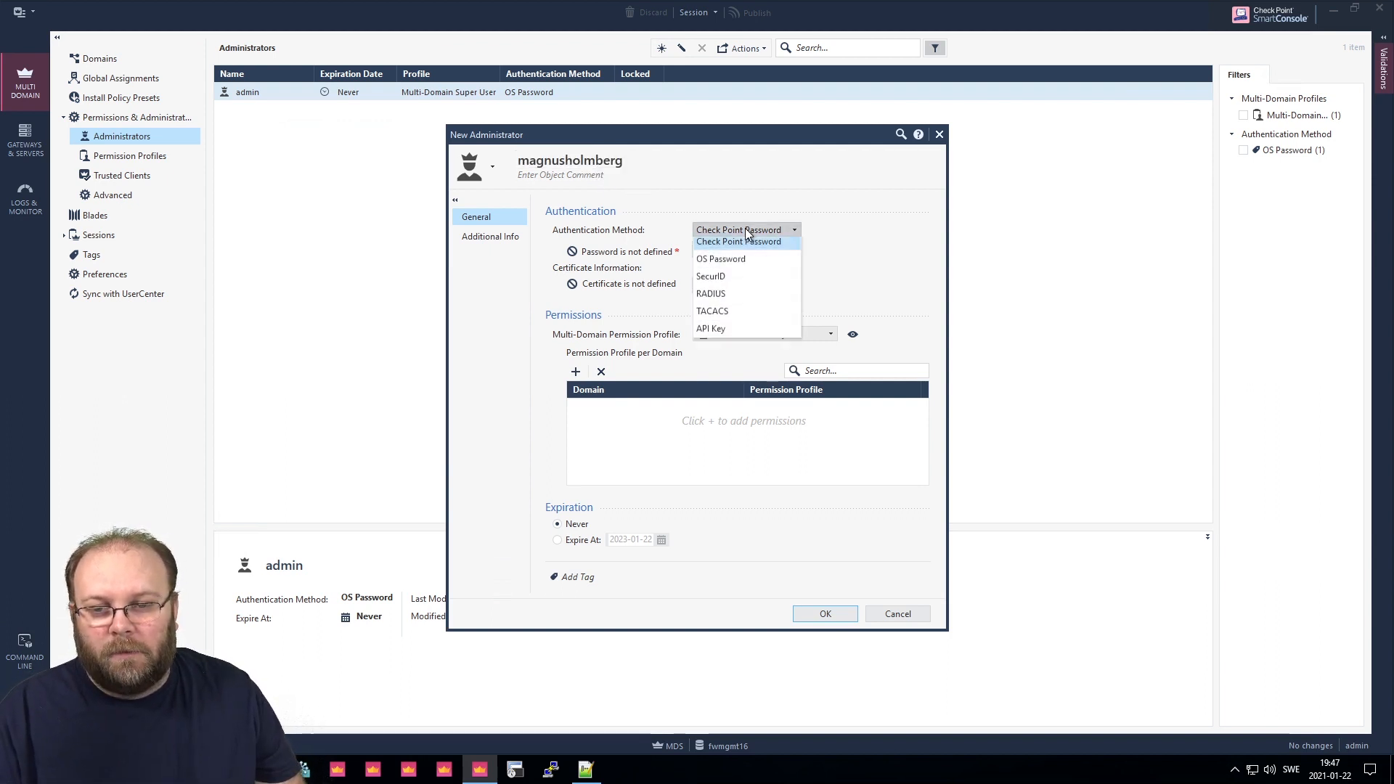
pyautogui.click(729, 316)
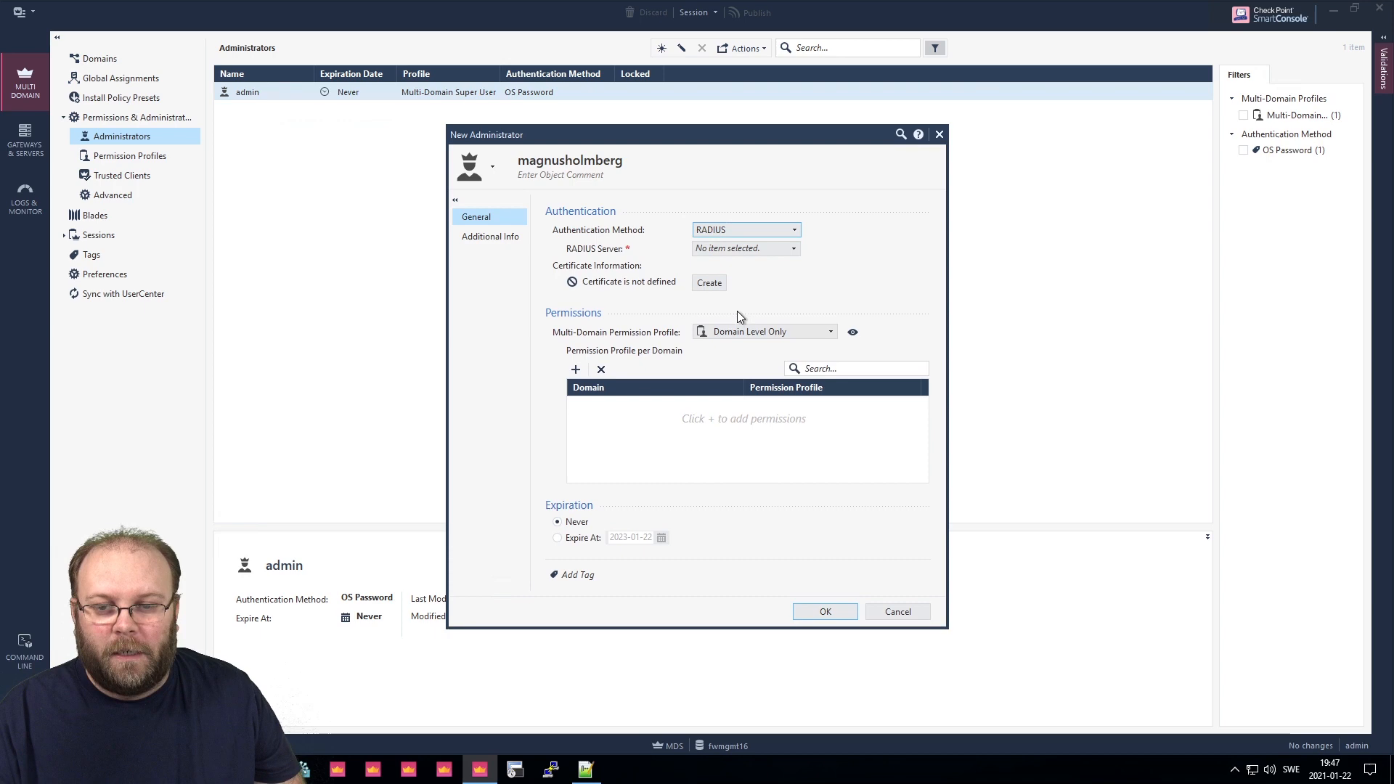
pyautogui.click(750, 249)
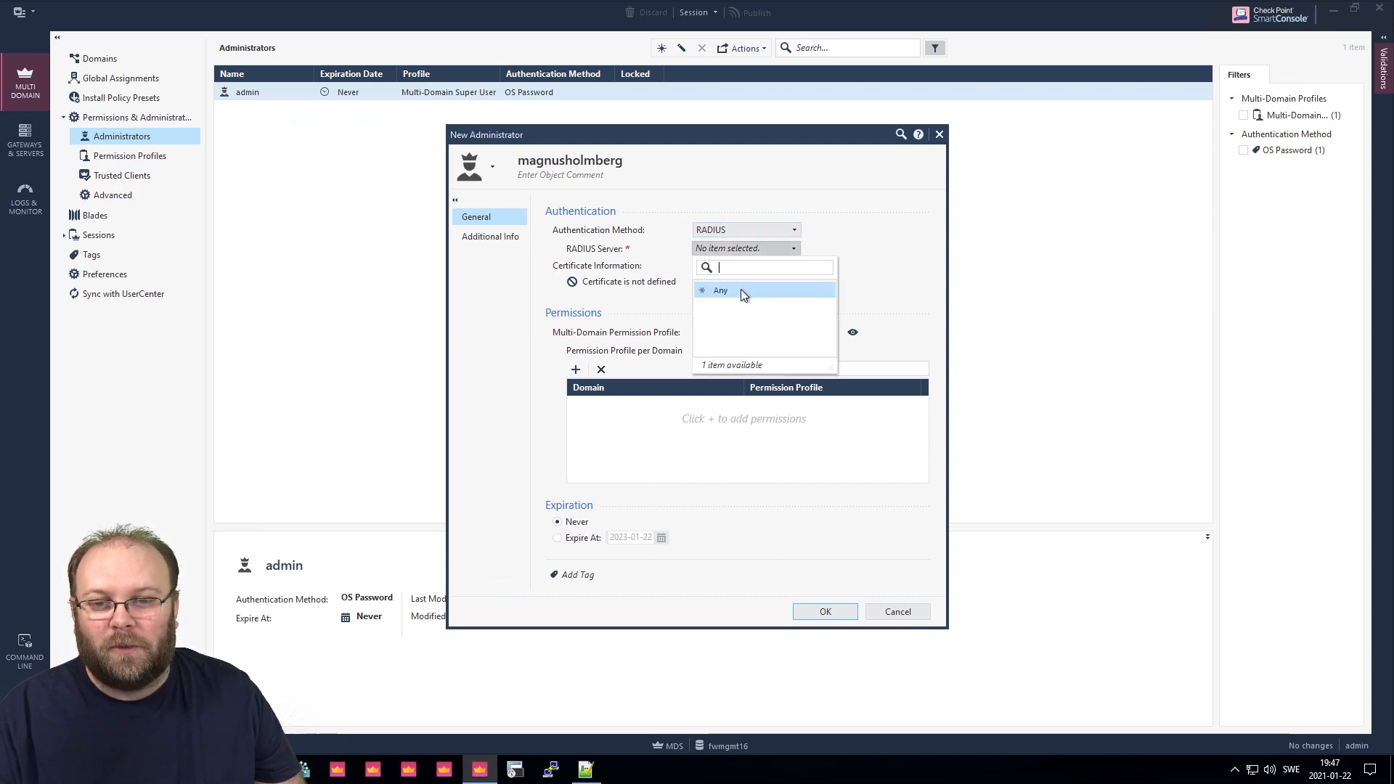
pyautogui.click(856, 303)
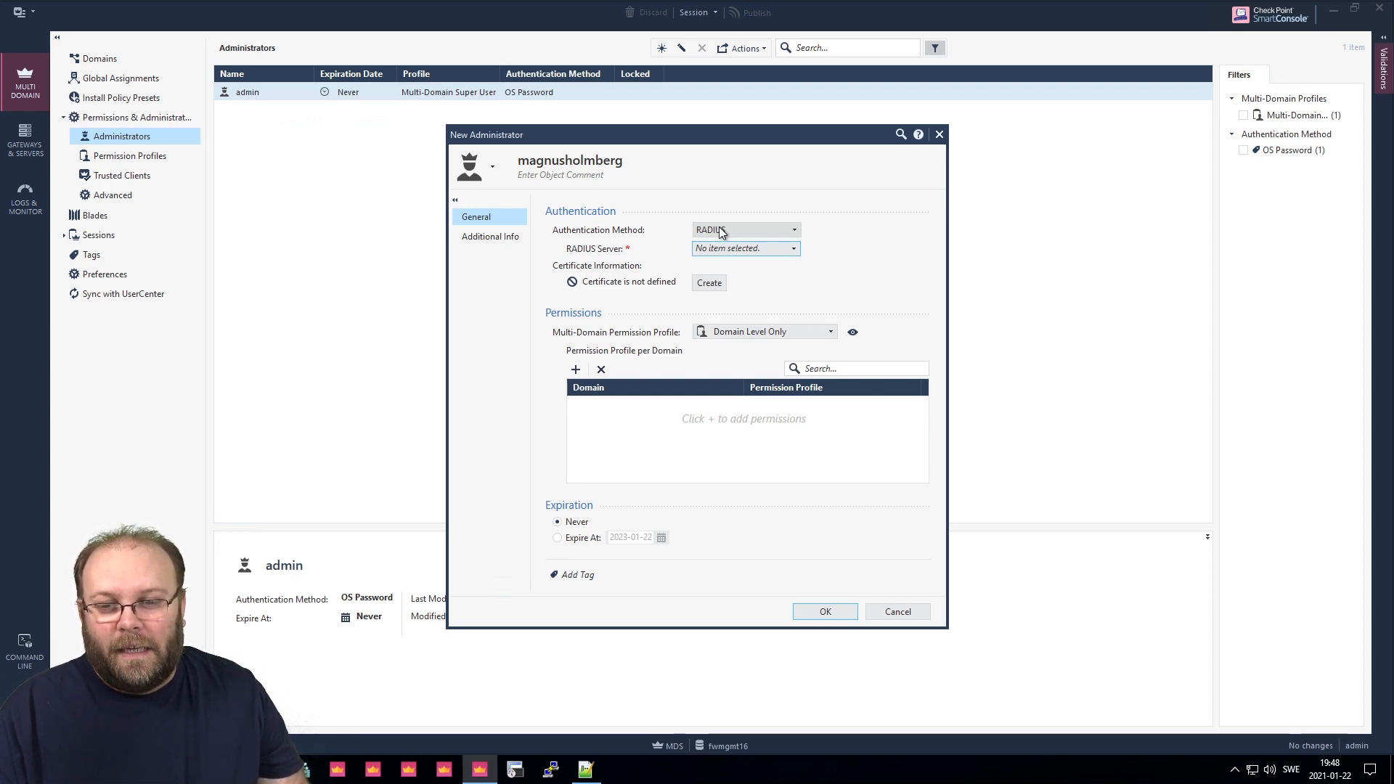
pyautogui.click(576, 370)
pyautogui.click(733, 433)
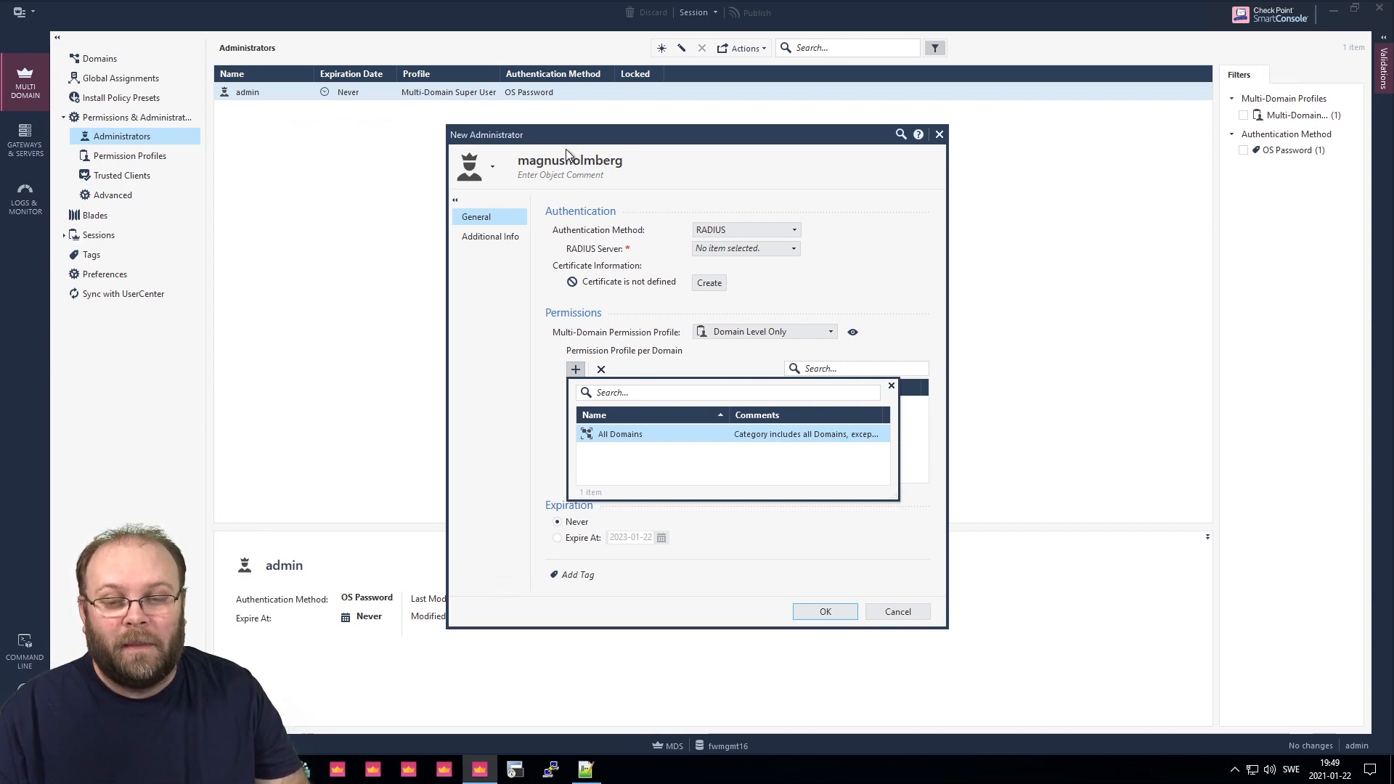
pyautogui.click(892, 385)
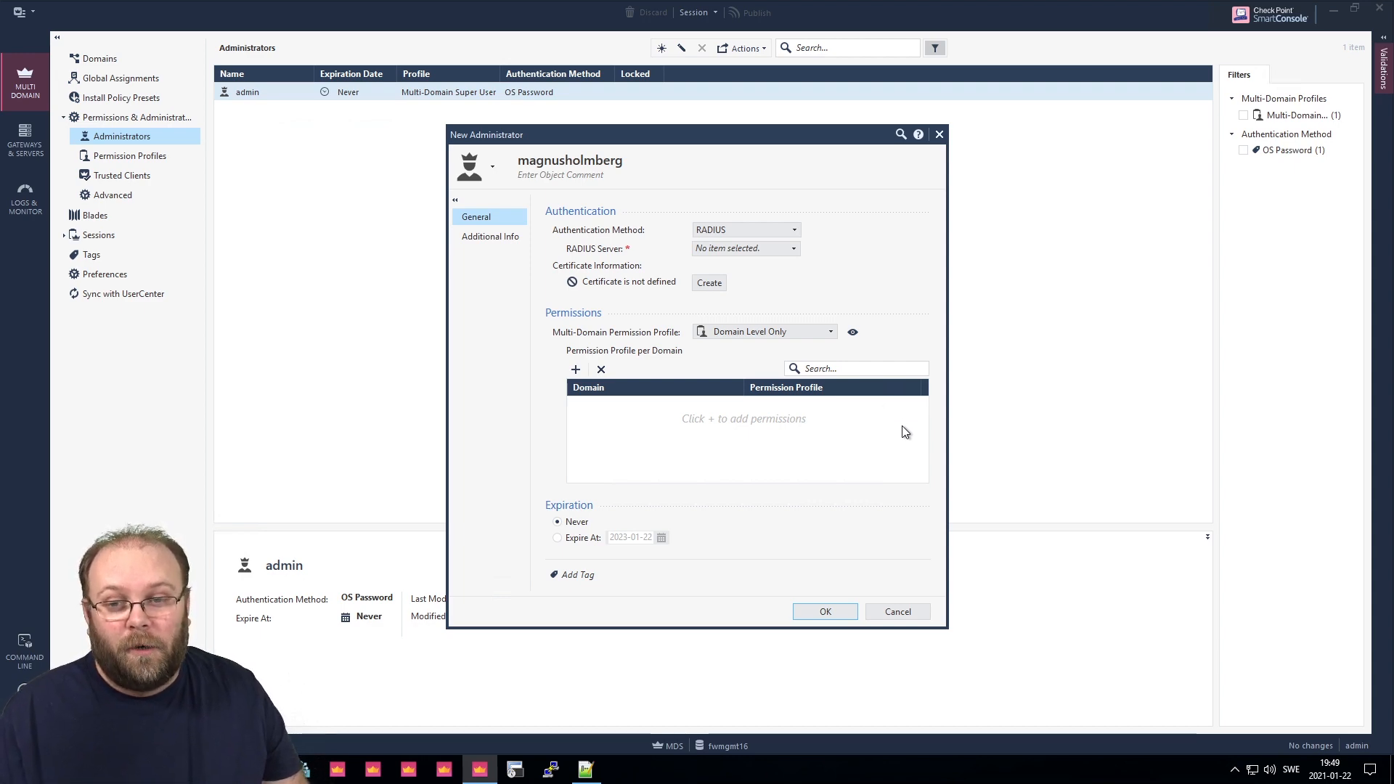
# Discard the unfinished RADIUS administrator after rechecking the RADIUS server choices.
pyautogui.click(913, 613)
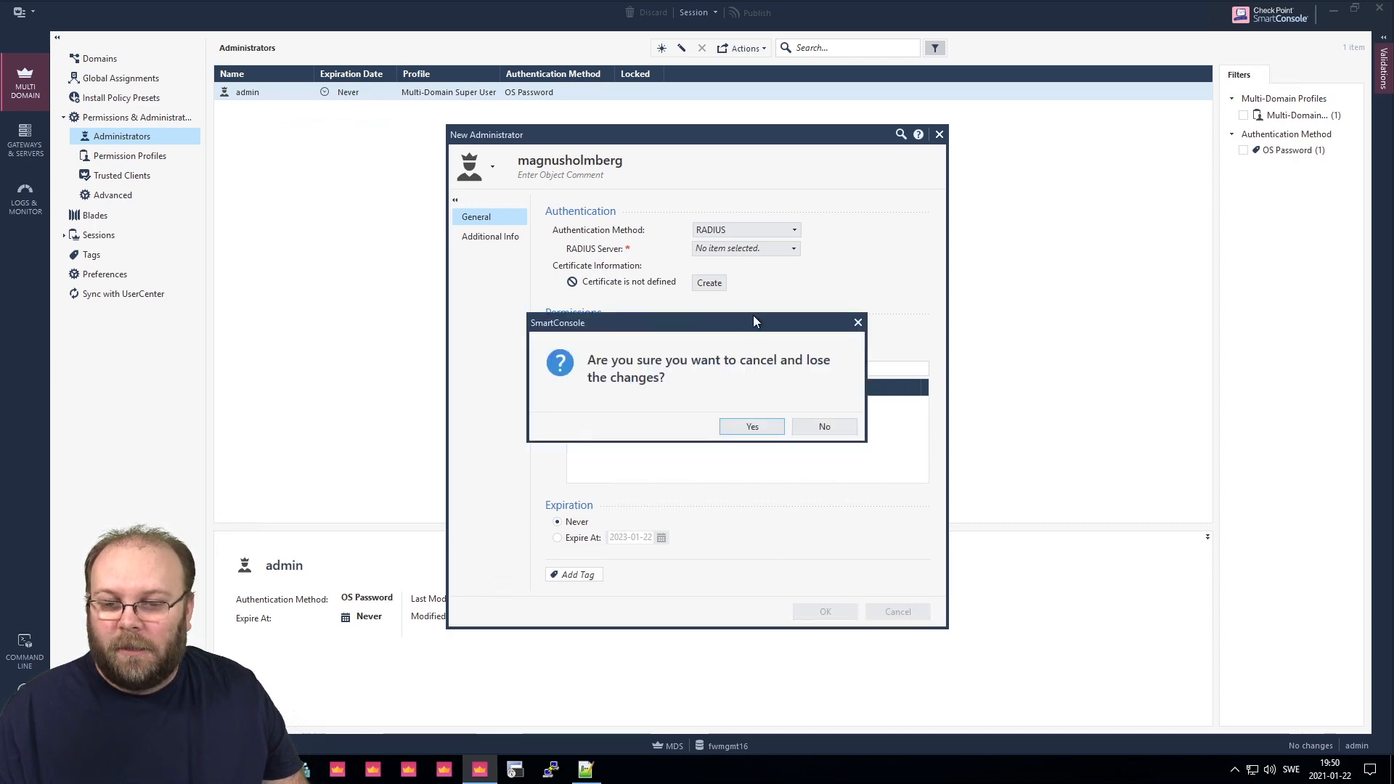
pyautogui.click(826, 427)
pyautogui.click(747, 250)
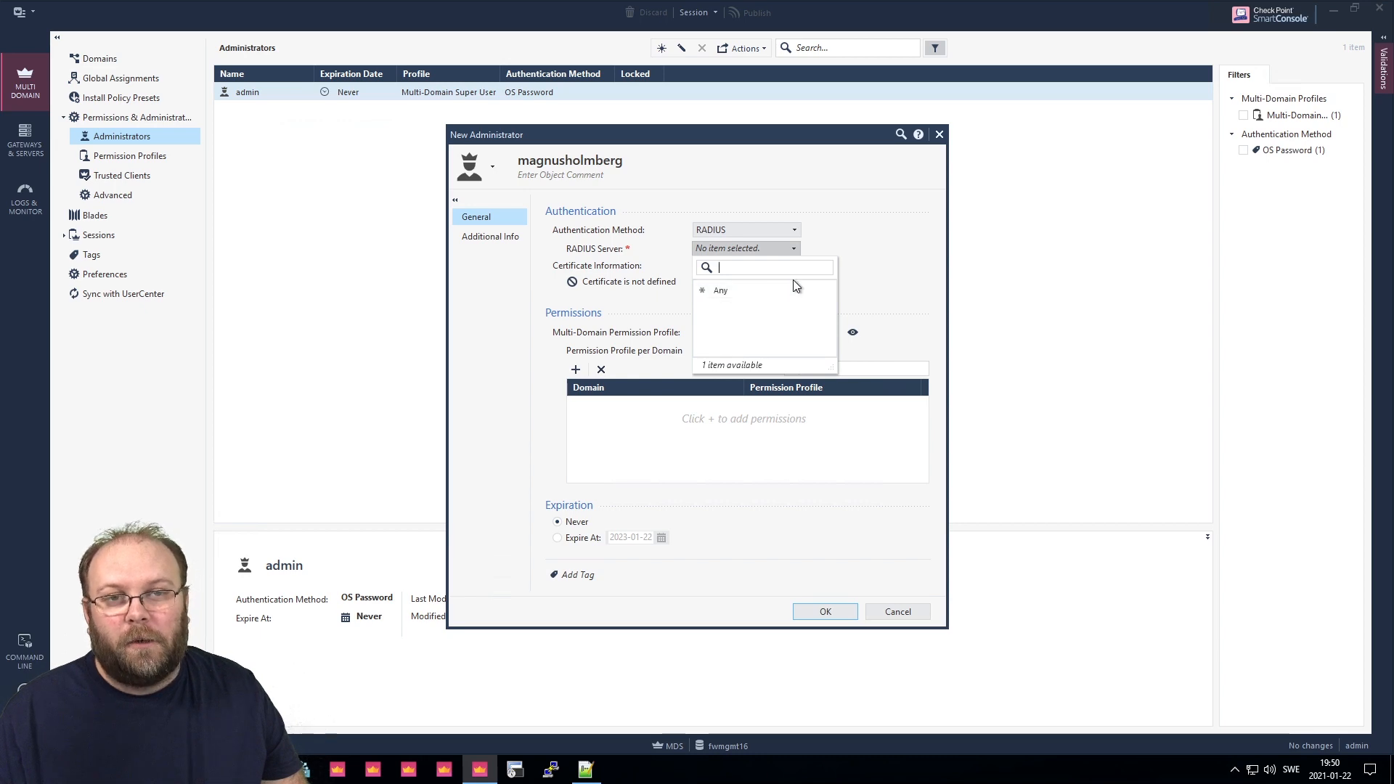
pyautogui.click(917, 247)
pyautogui.click(898, 611)
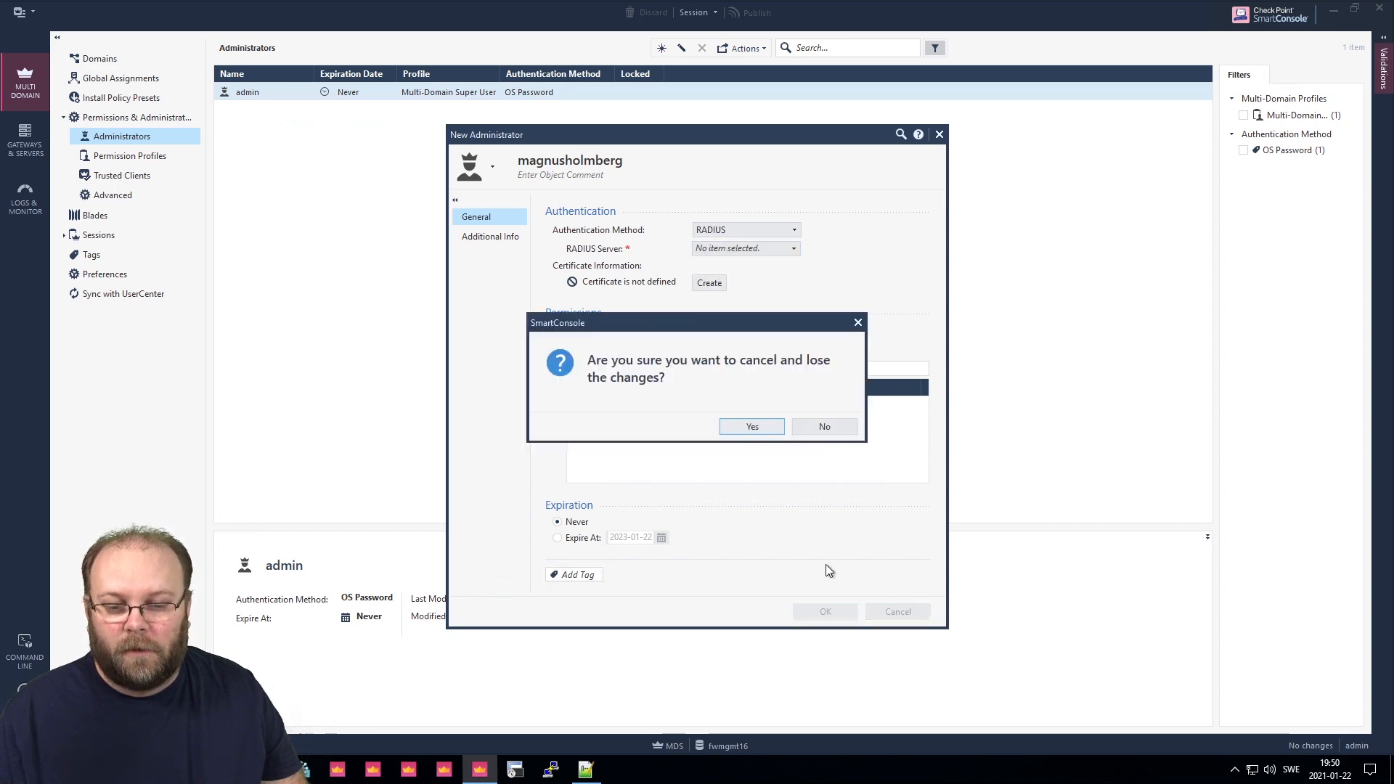
pyautogui.click(753, 426)
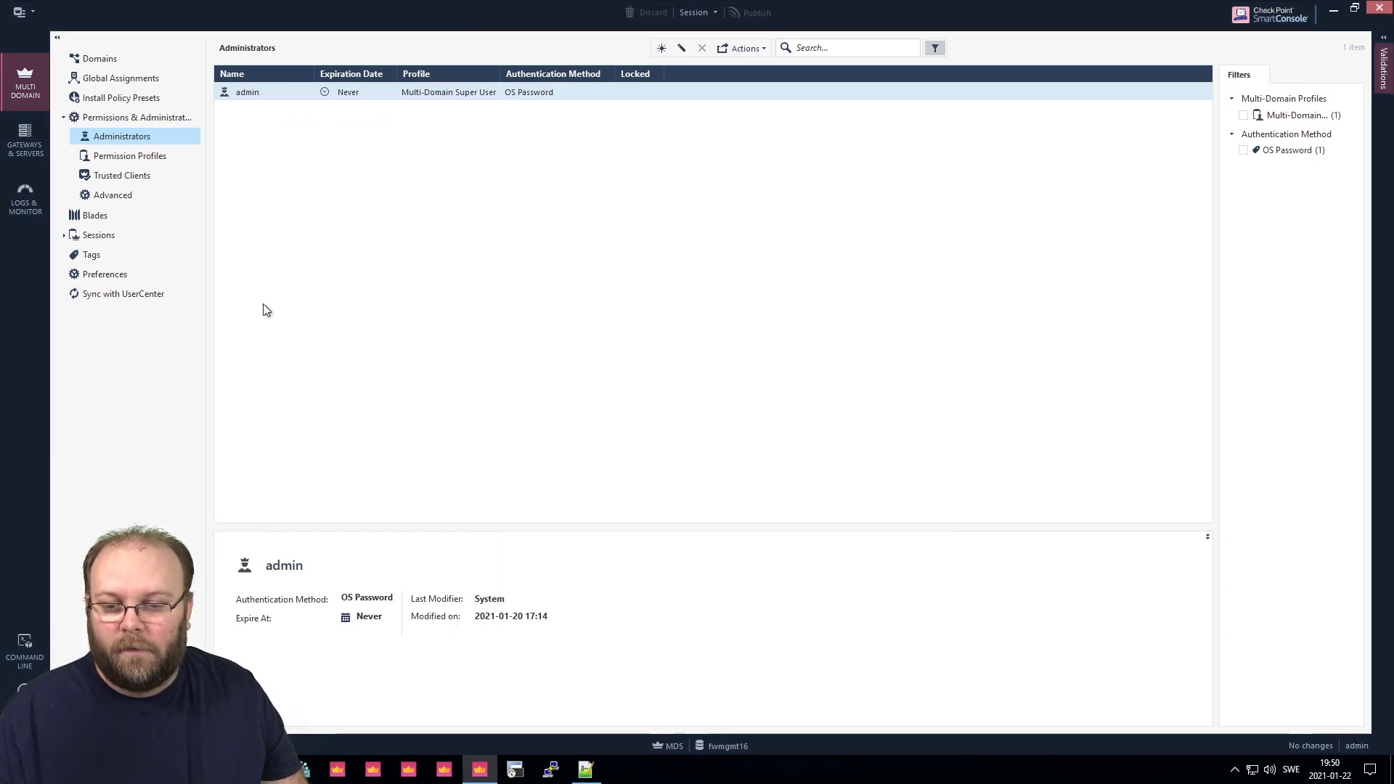
# Connect to the Global domain from the Domains list.
pyautogui.click(95, 55)
pyautogui.rightClick(281, 114)
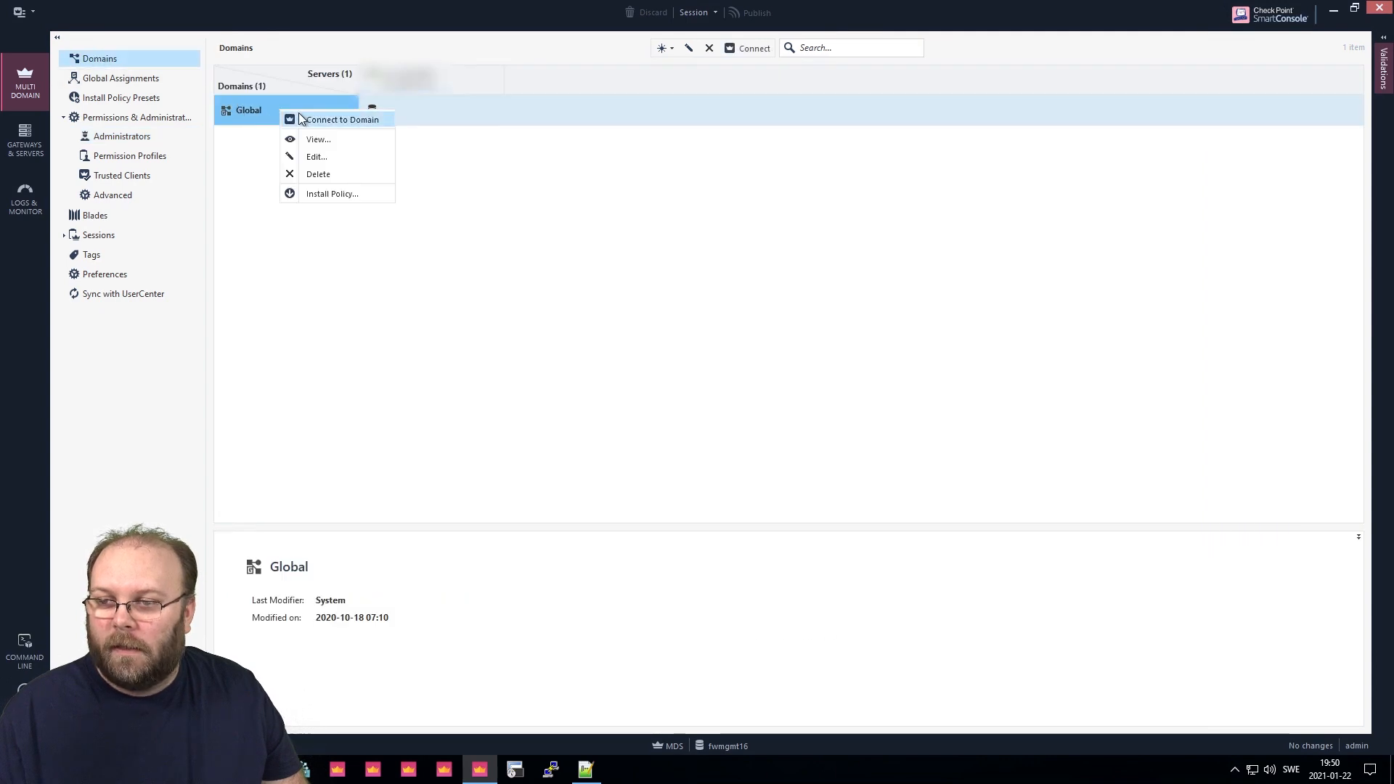
pyautogui.click(323, 120)
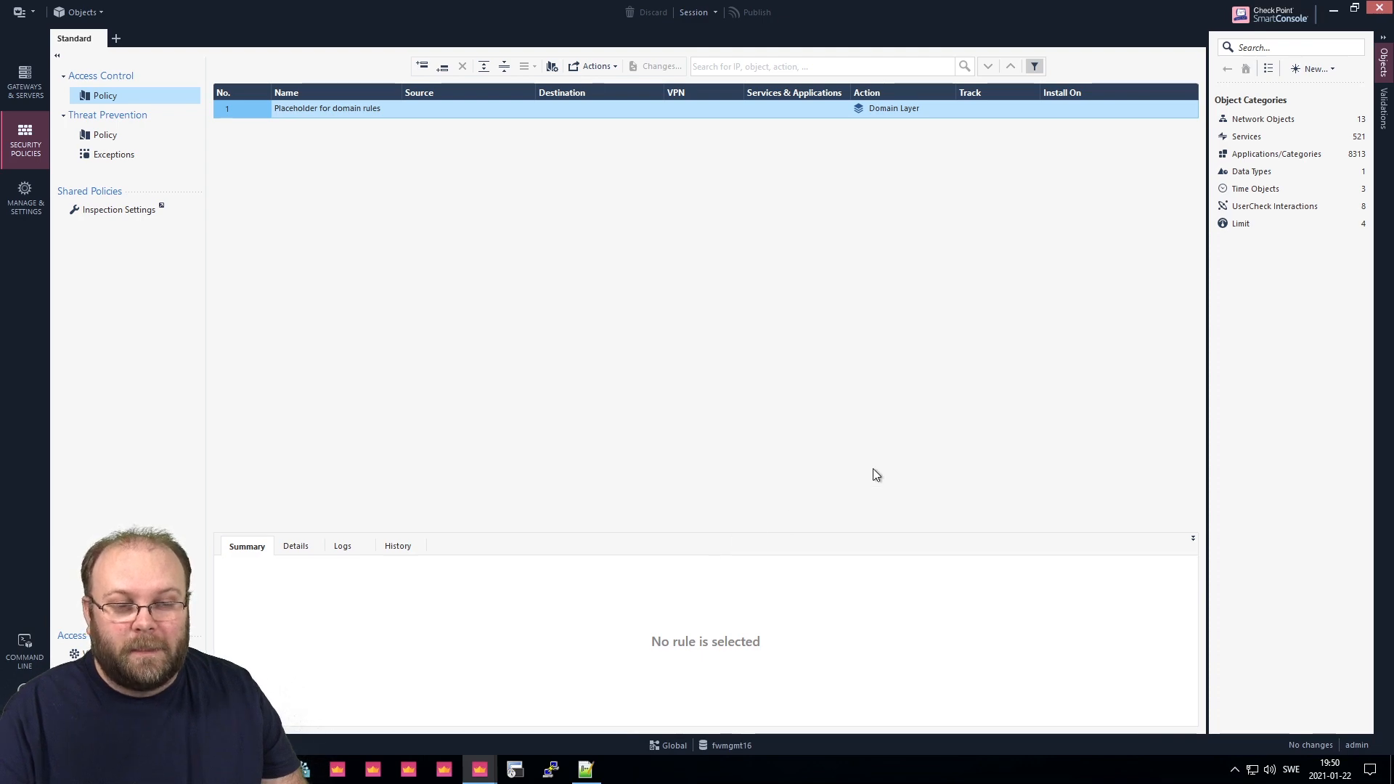
# Open a New RADIUS server object dialog in the Global domain's Objects pane.
pyautogui.click(1310, 72)
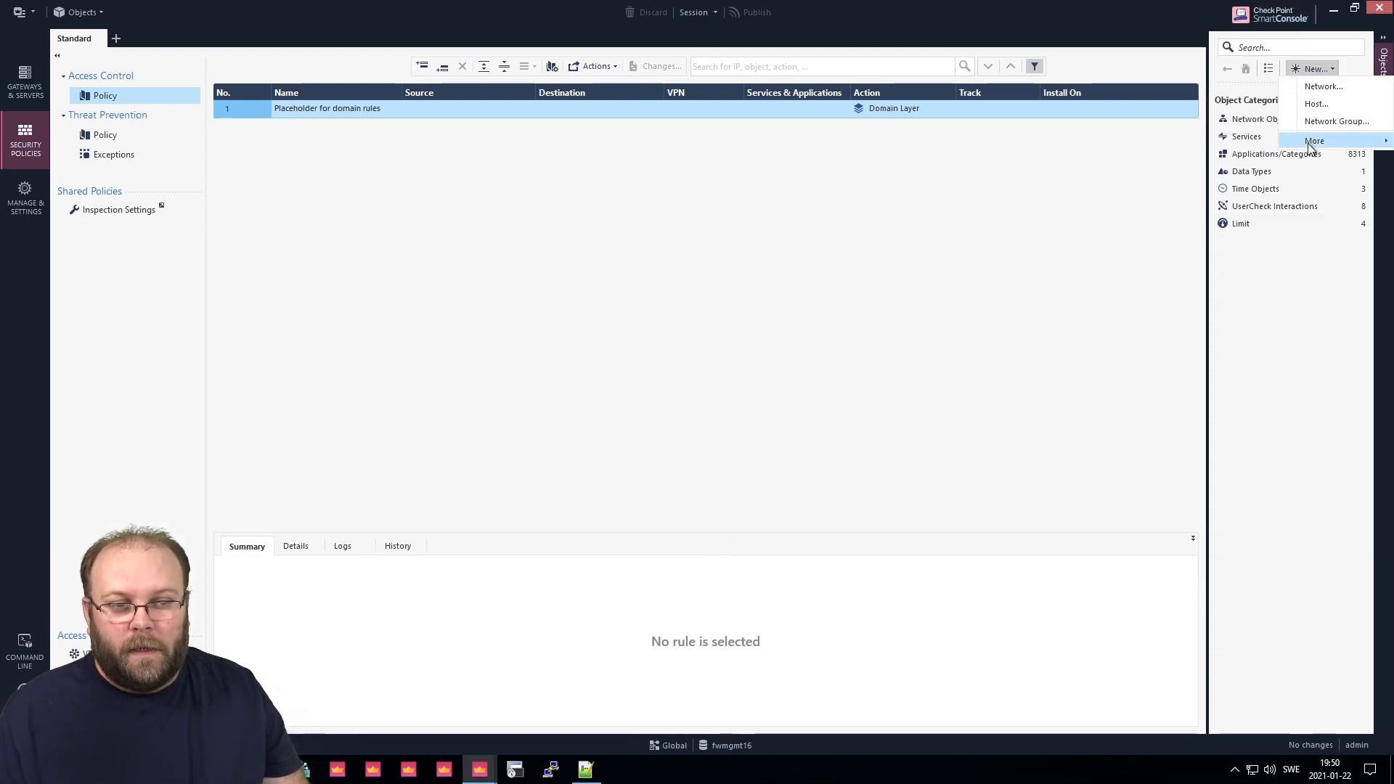
pyautogui.moveTo(1314, 141)
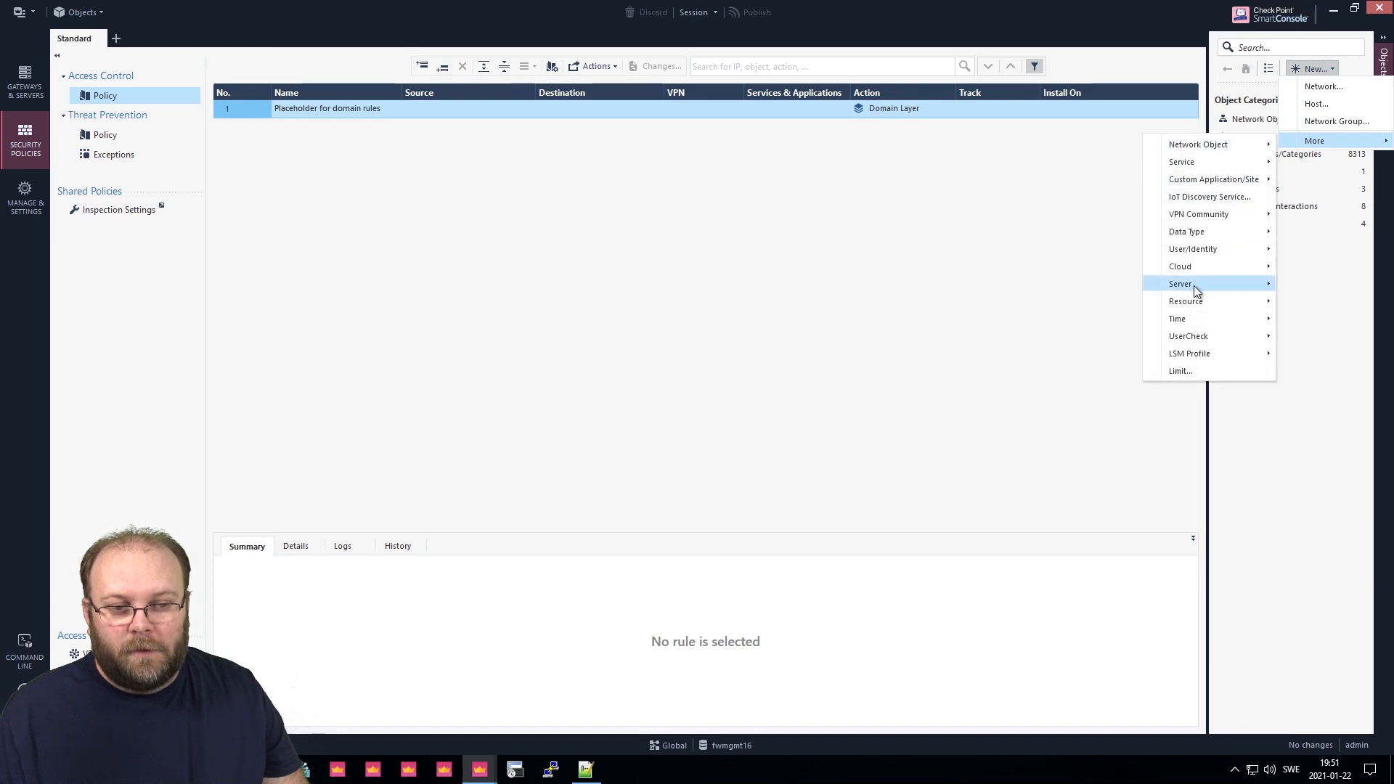
pyautogui.moveTo(1195, 286)
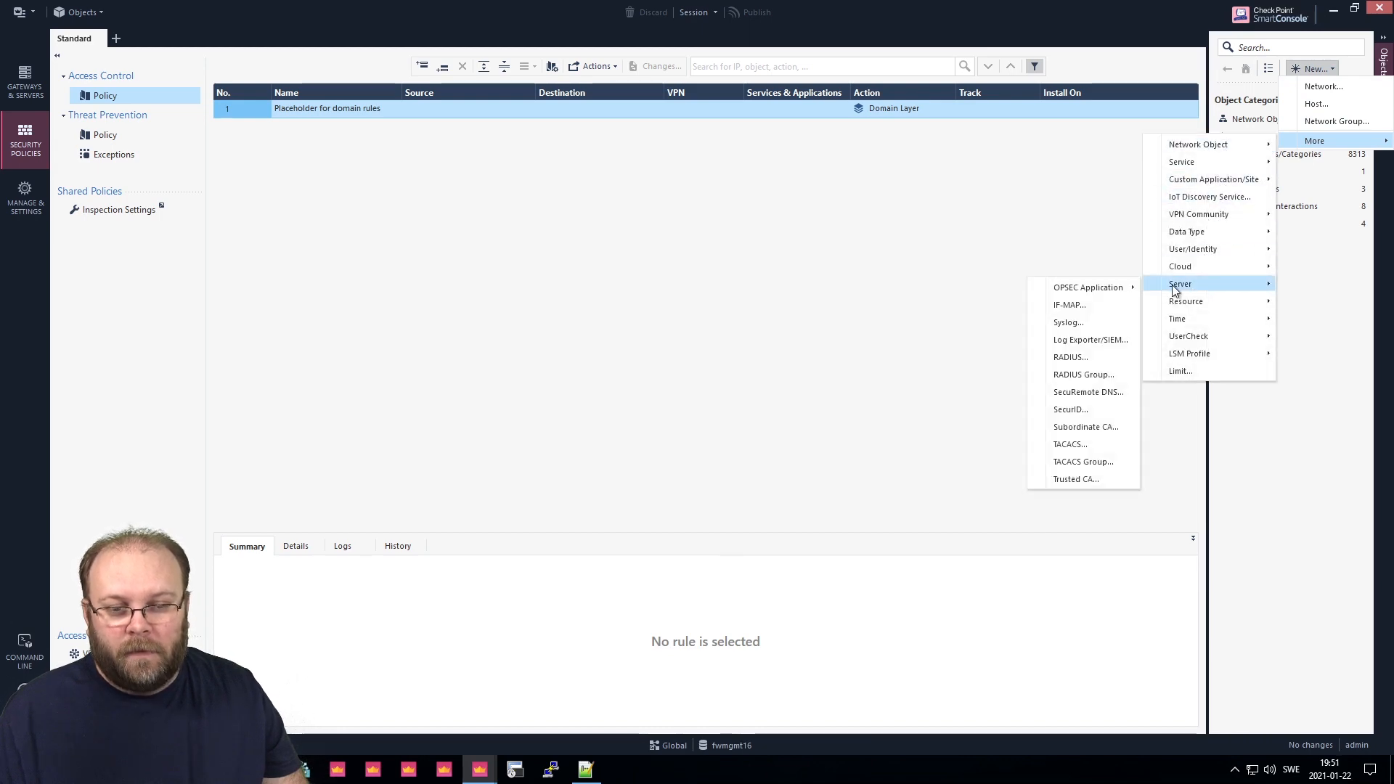
pyautogui.click(1084, 357)
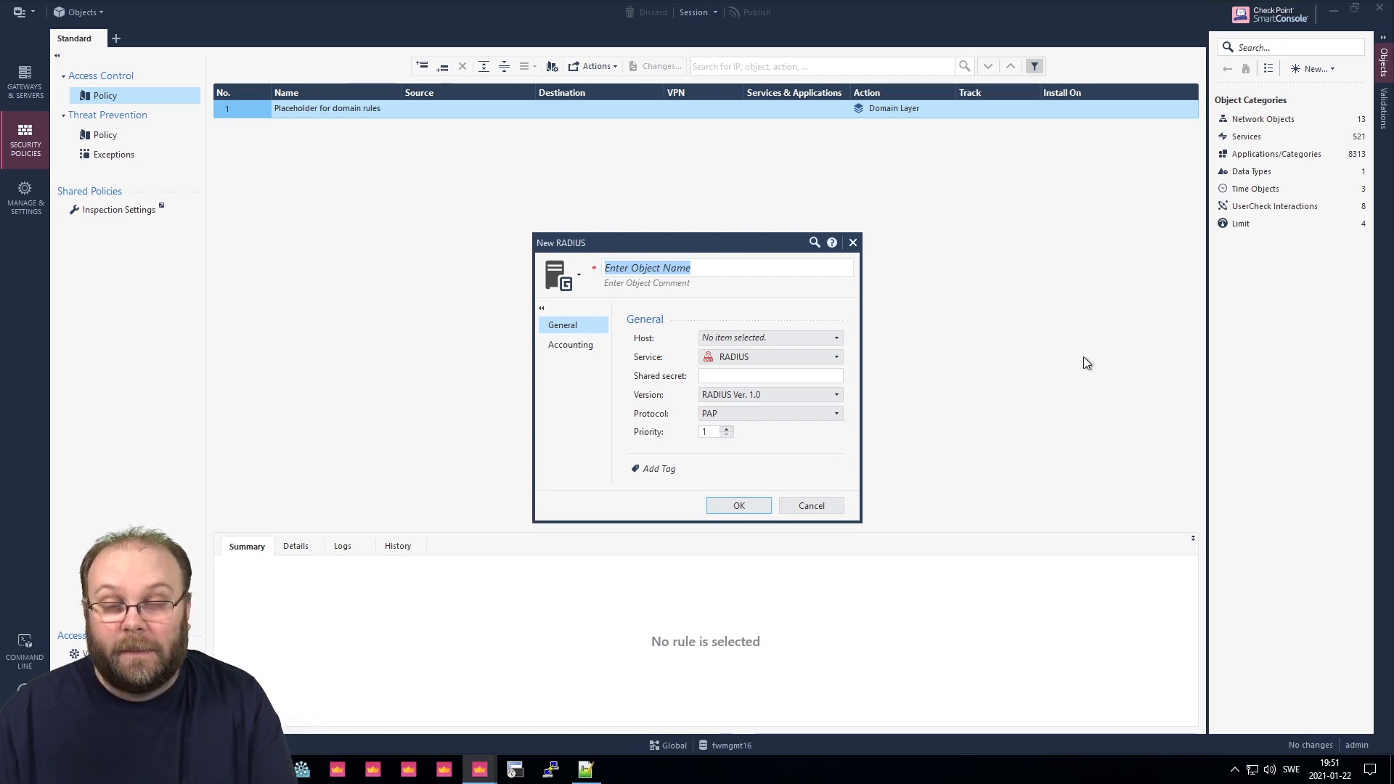
# Name the RADIUS object gradius, create its host with the server's IPv4 address, and paste the shared secret.
pyautogui.write('g')
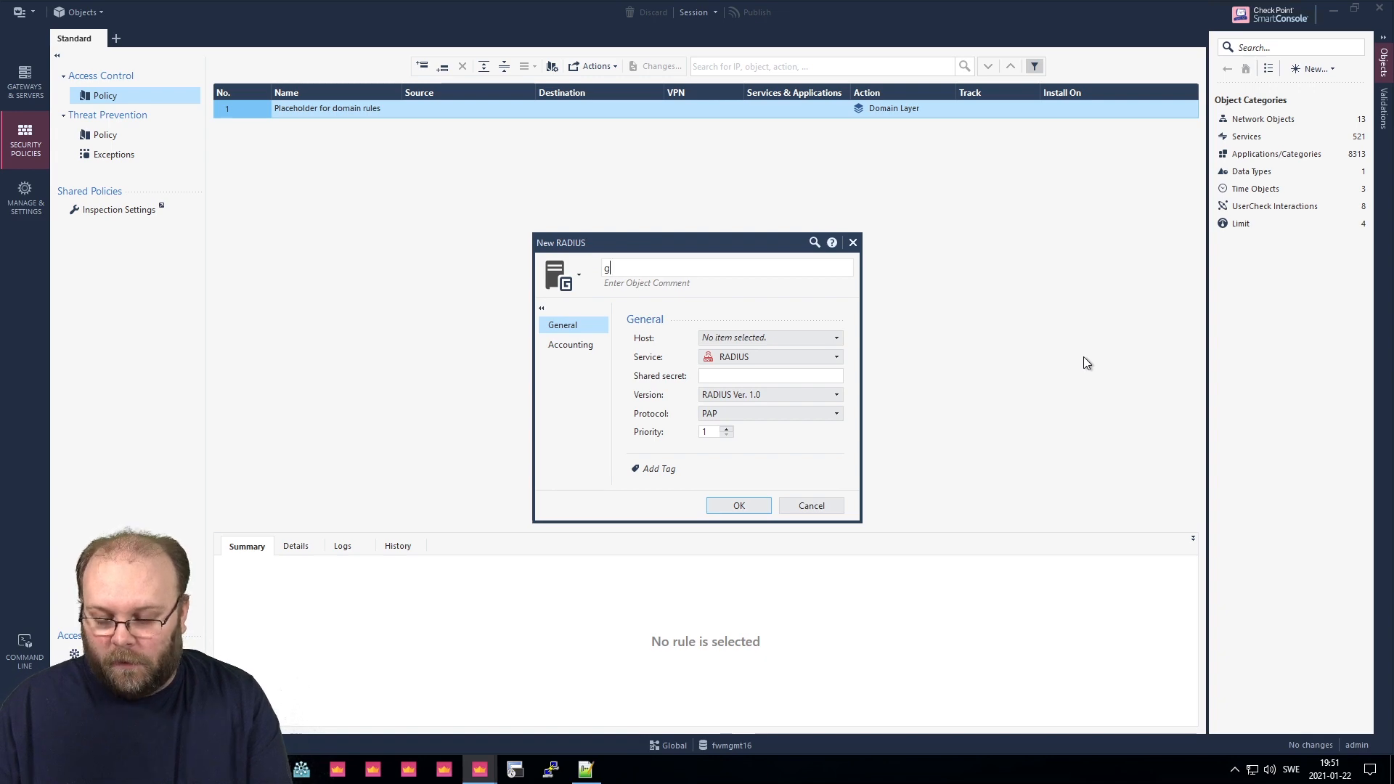
pyautogui.write('radius')
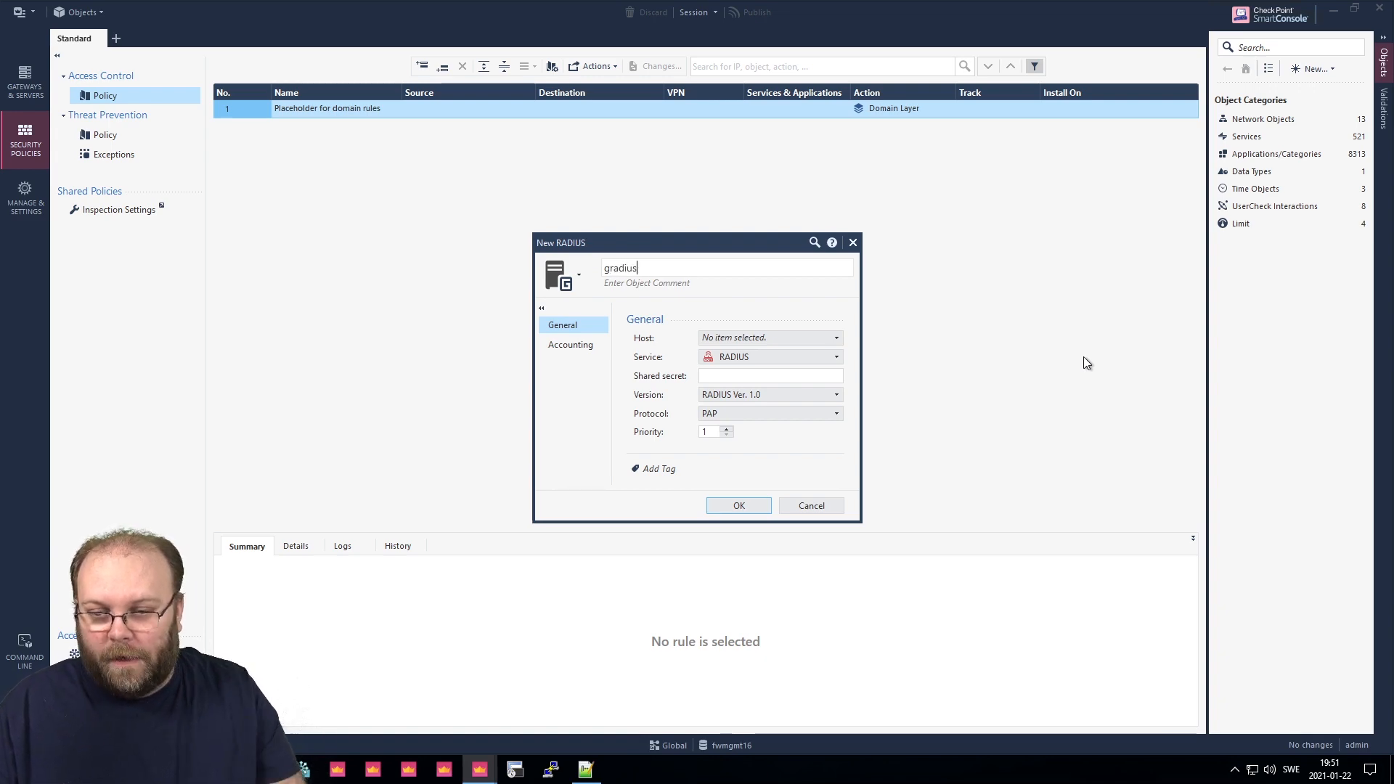
pyautogui.click(797, 337)
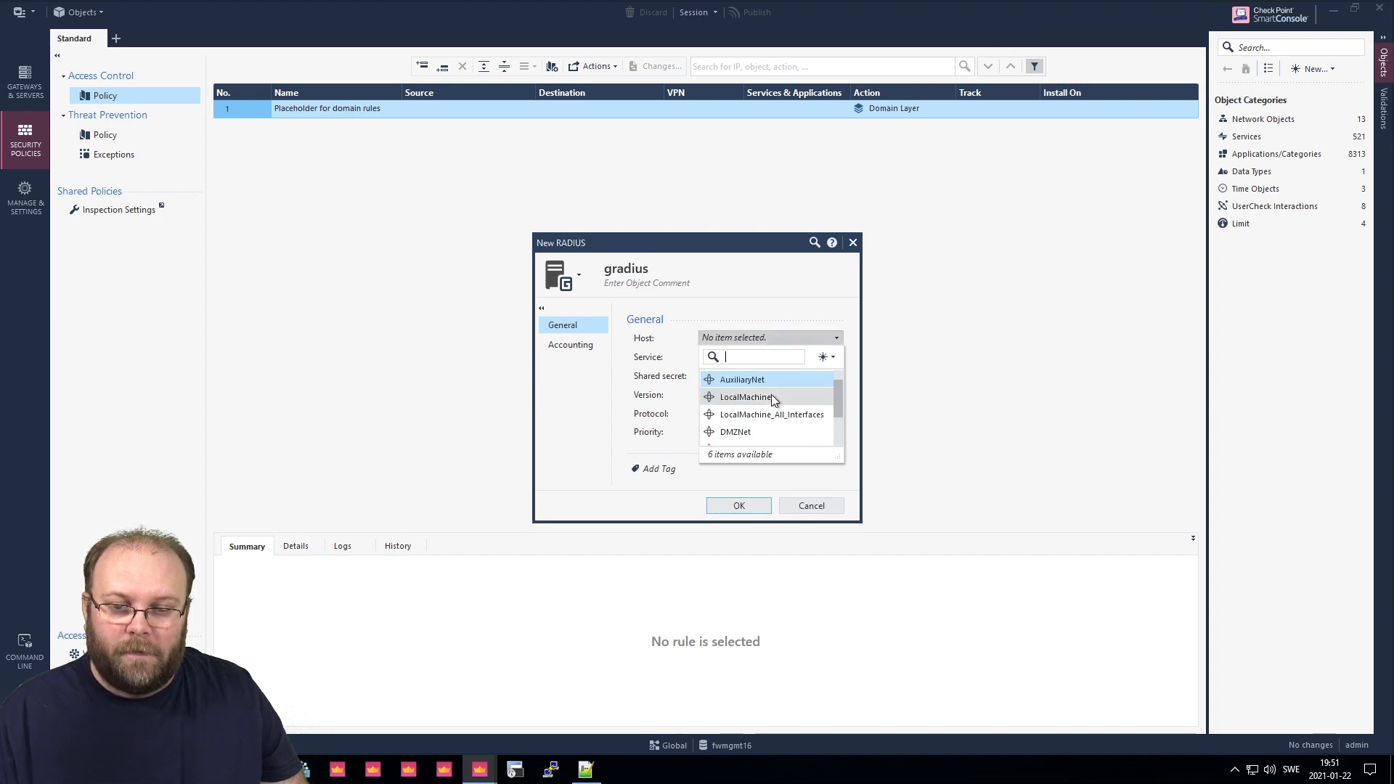
pyautogui.moveTo(774, 400)
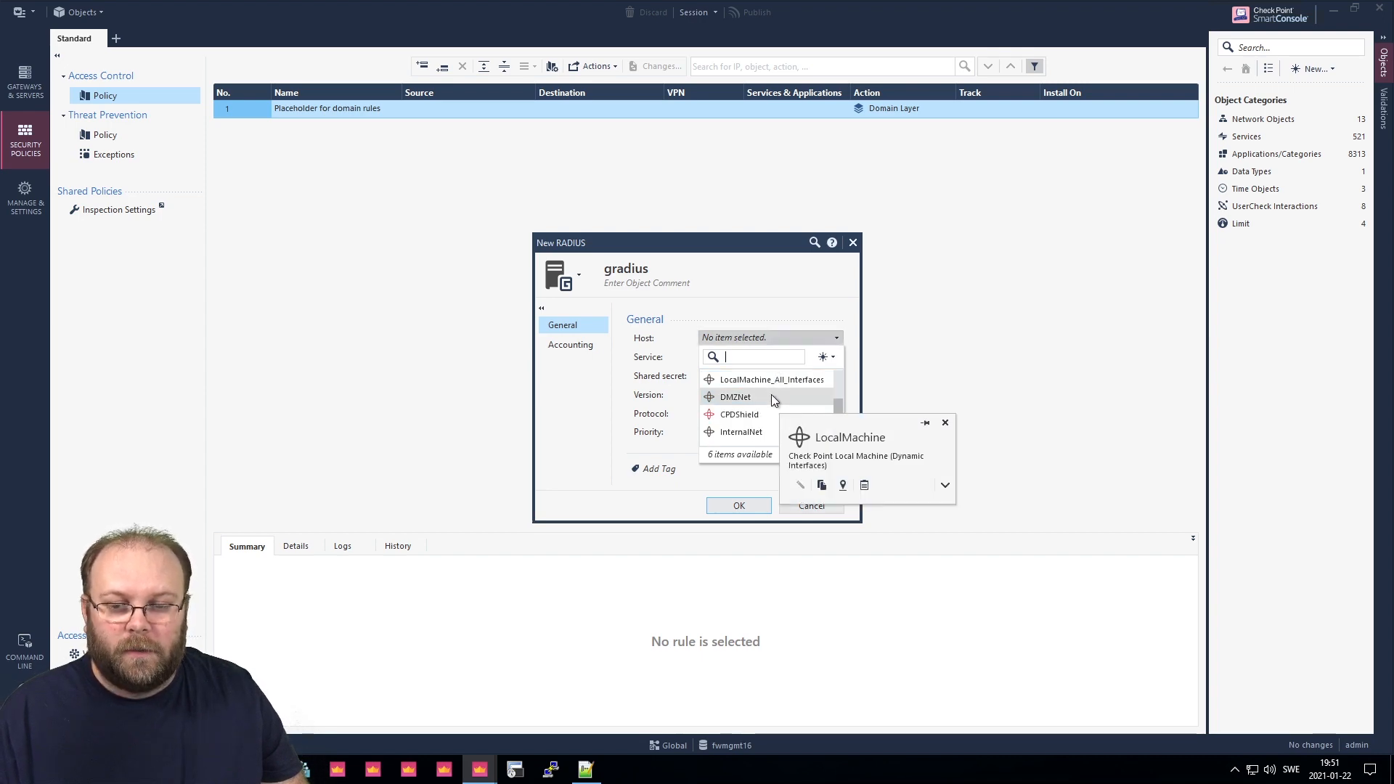
pyautogui.click(835, 355)
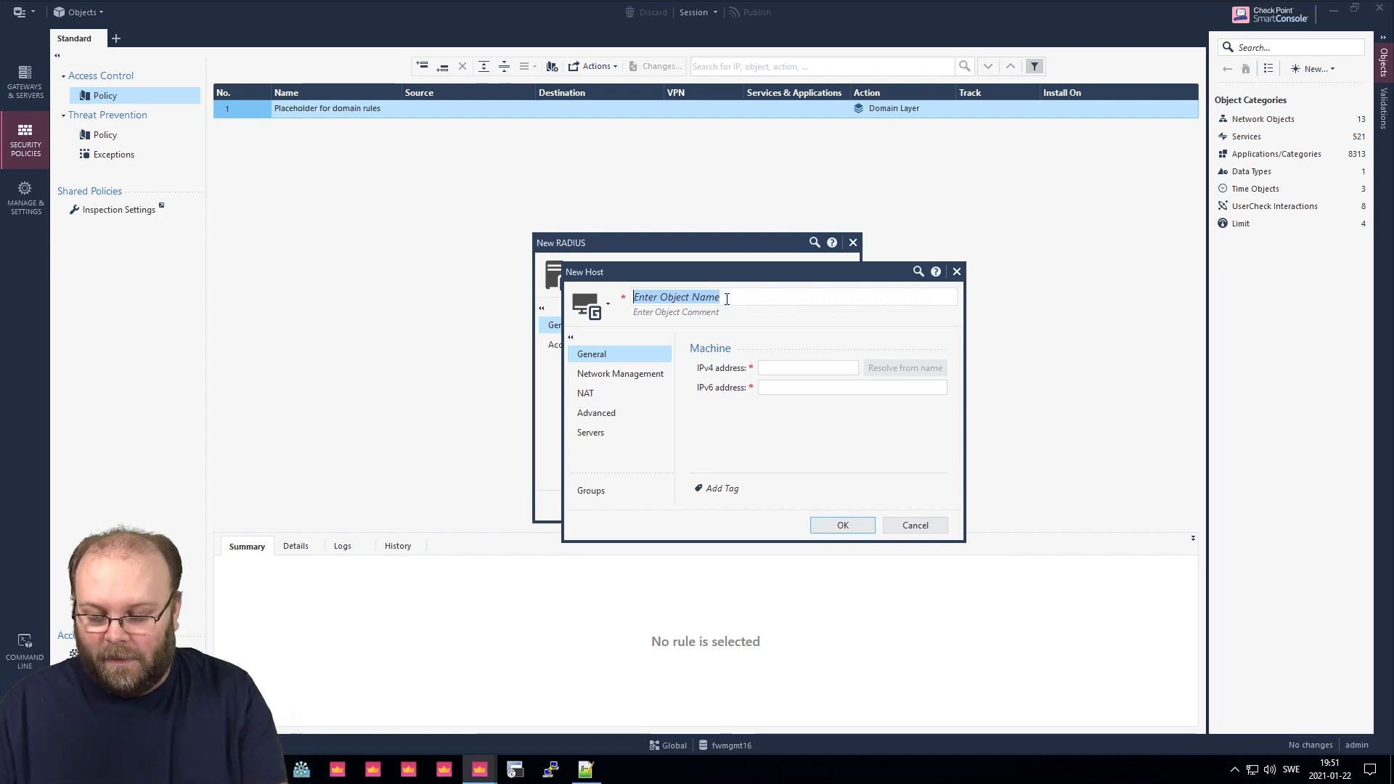
pyautogui.write('ra')
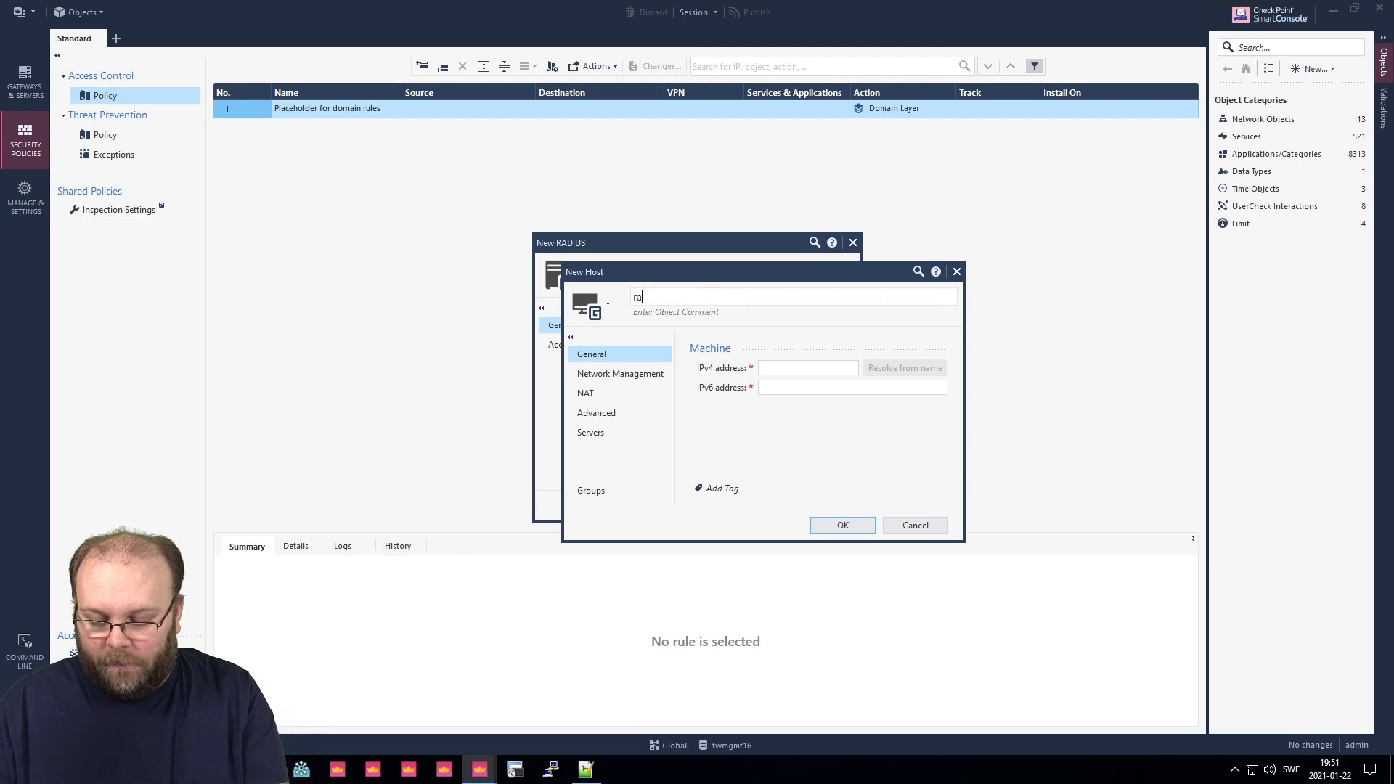
pyautogui.write('dius_server')
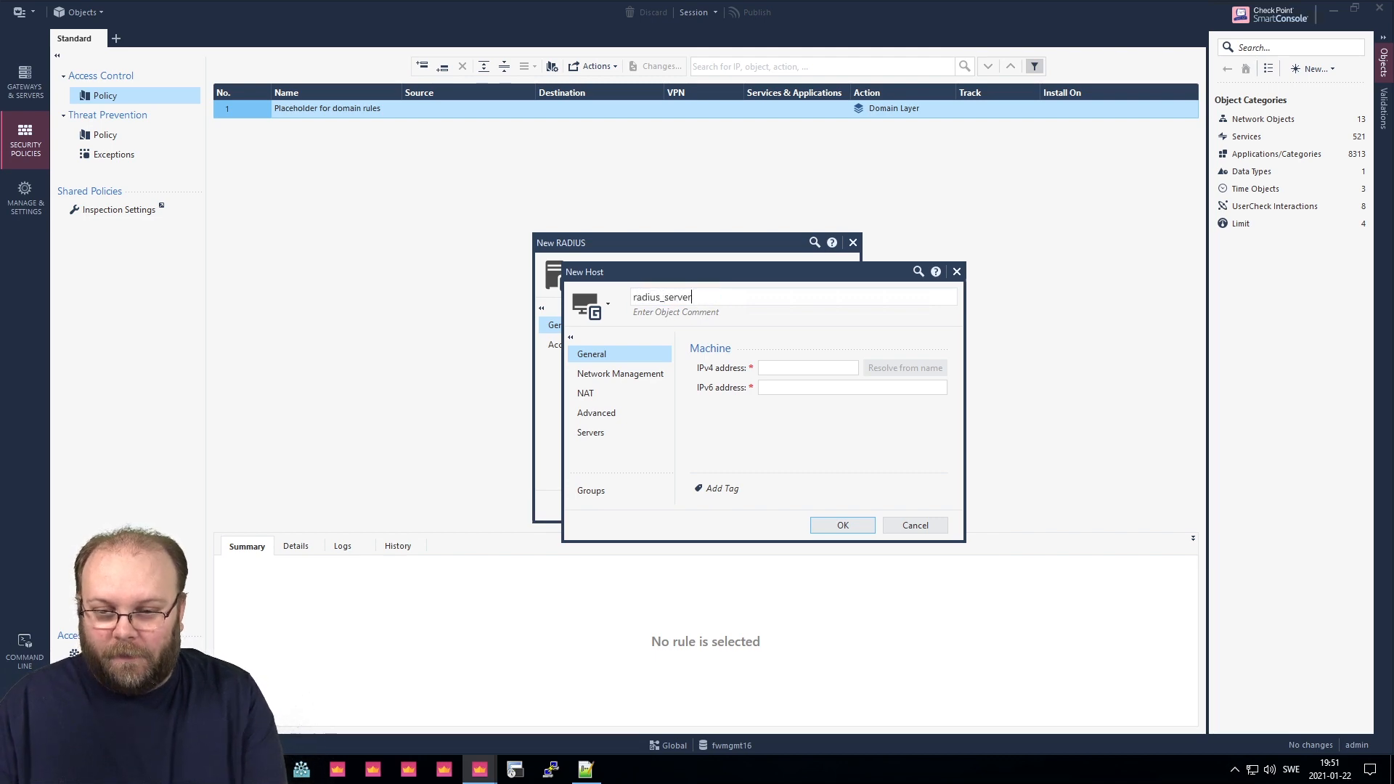
pyautogui.write('-ip')
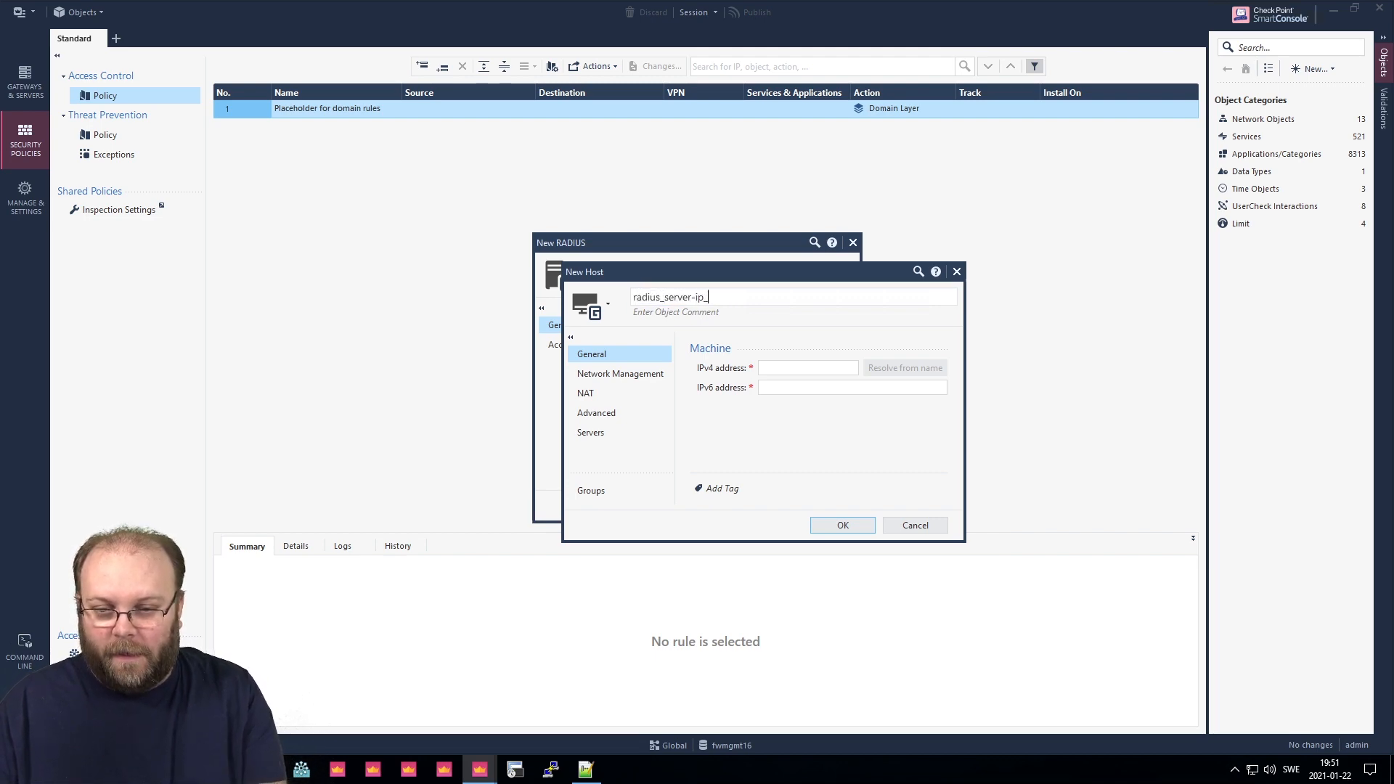
pyautogui.click(806, 369)
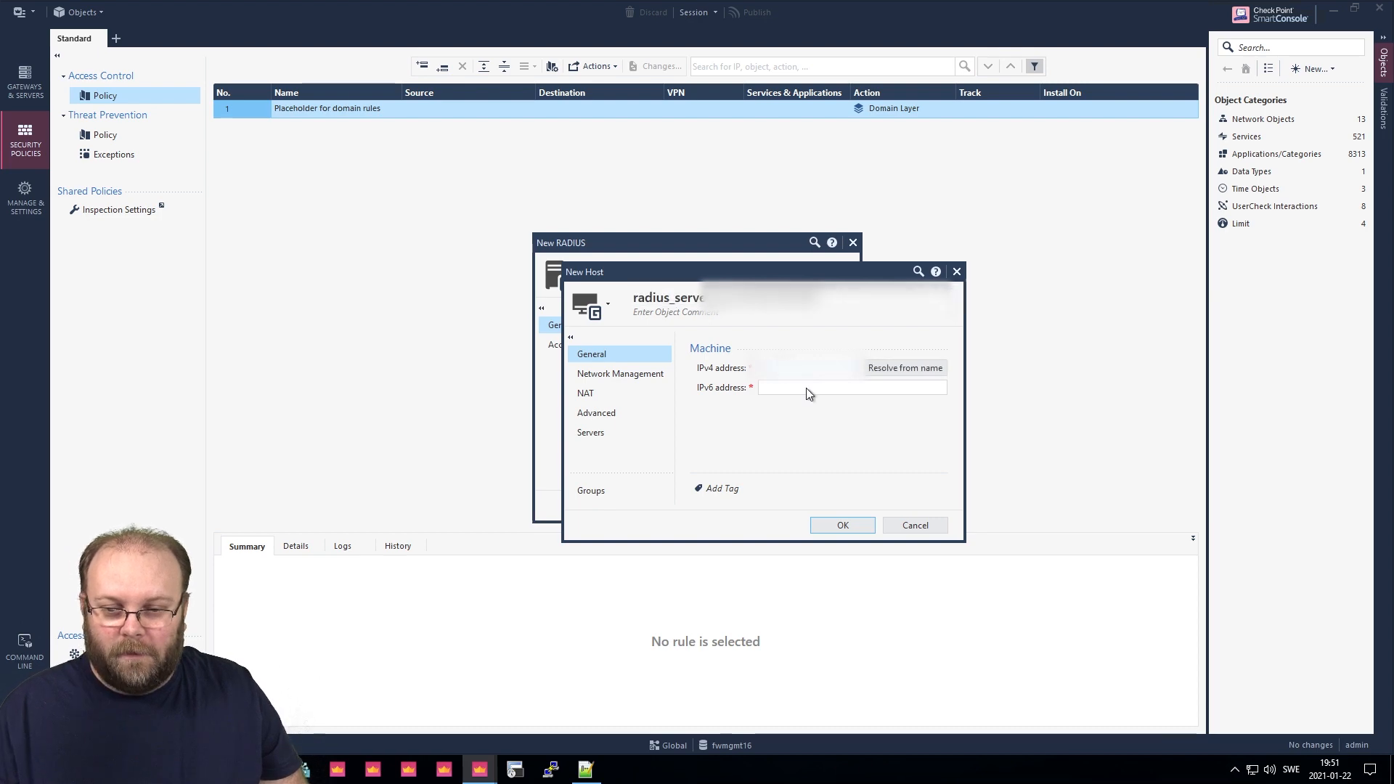
pyautogui.click(845, 527)
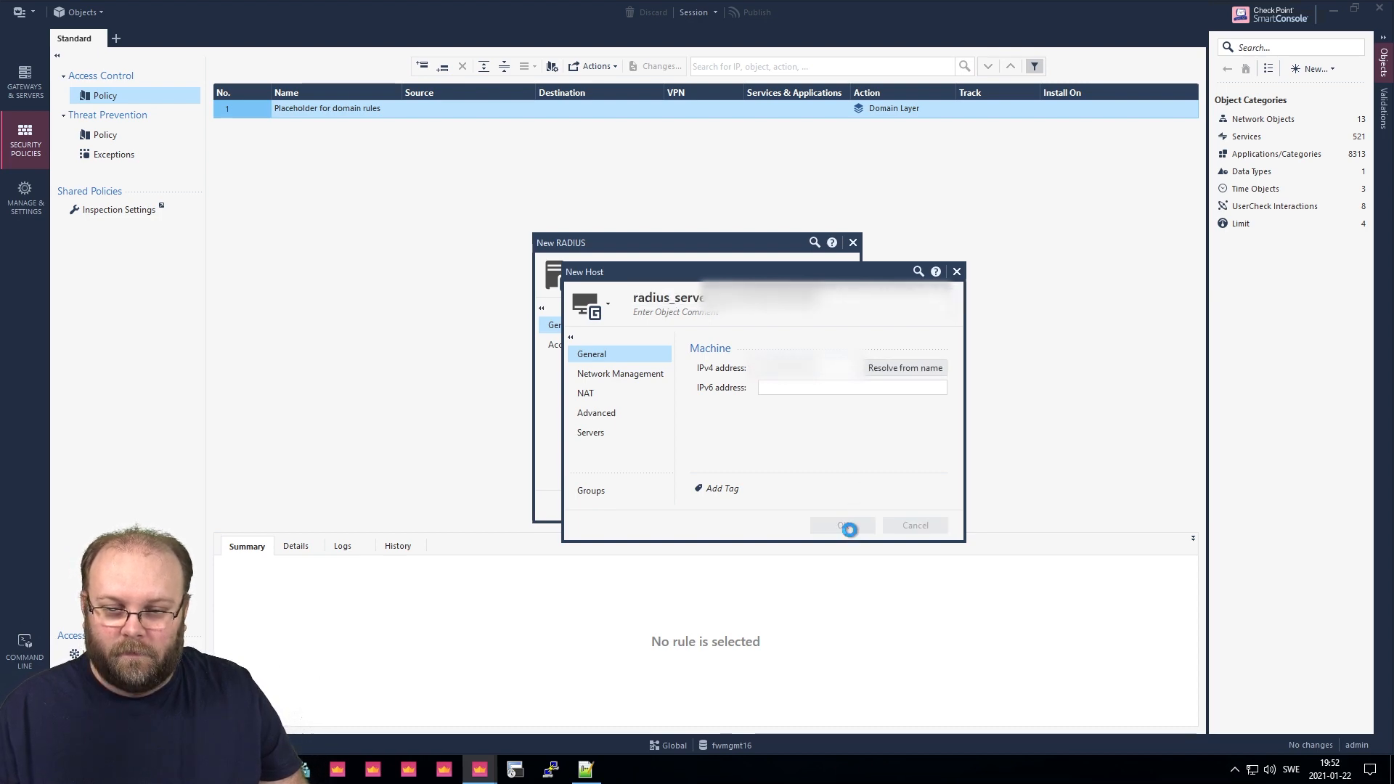
pyautogui.click(798, 375)
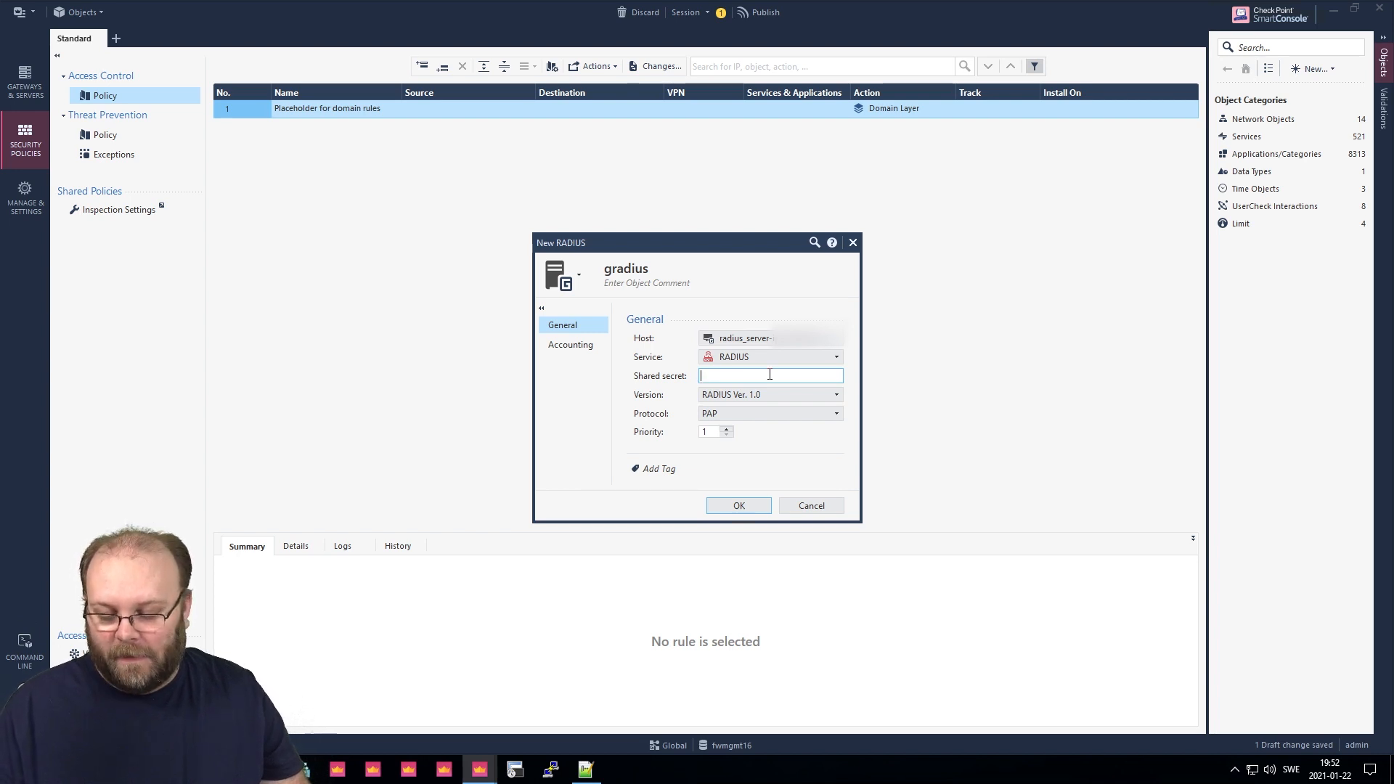
pyautogui.hotkey('ctrl', 'v')
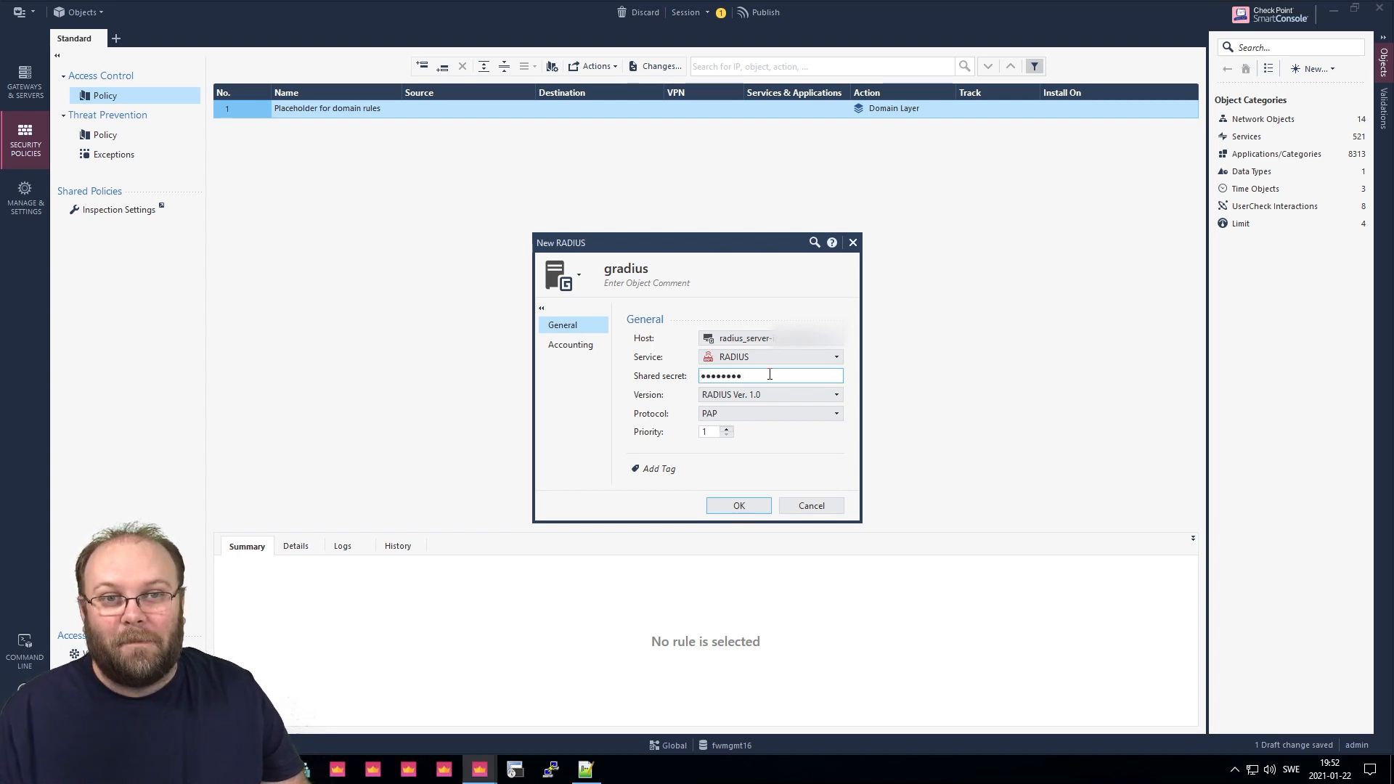
pyautogui.click(750, 506)
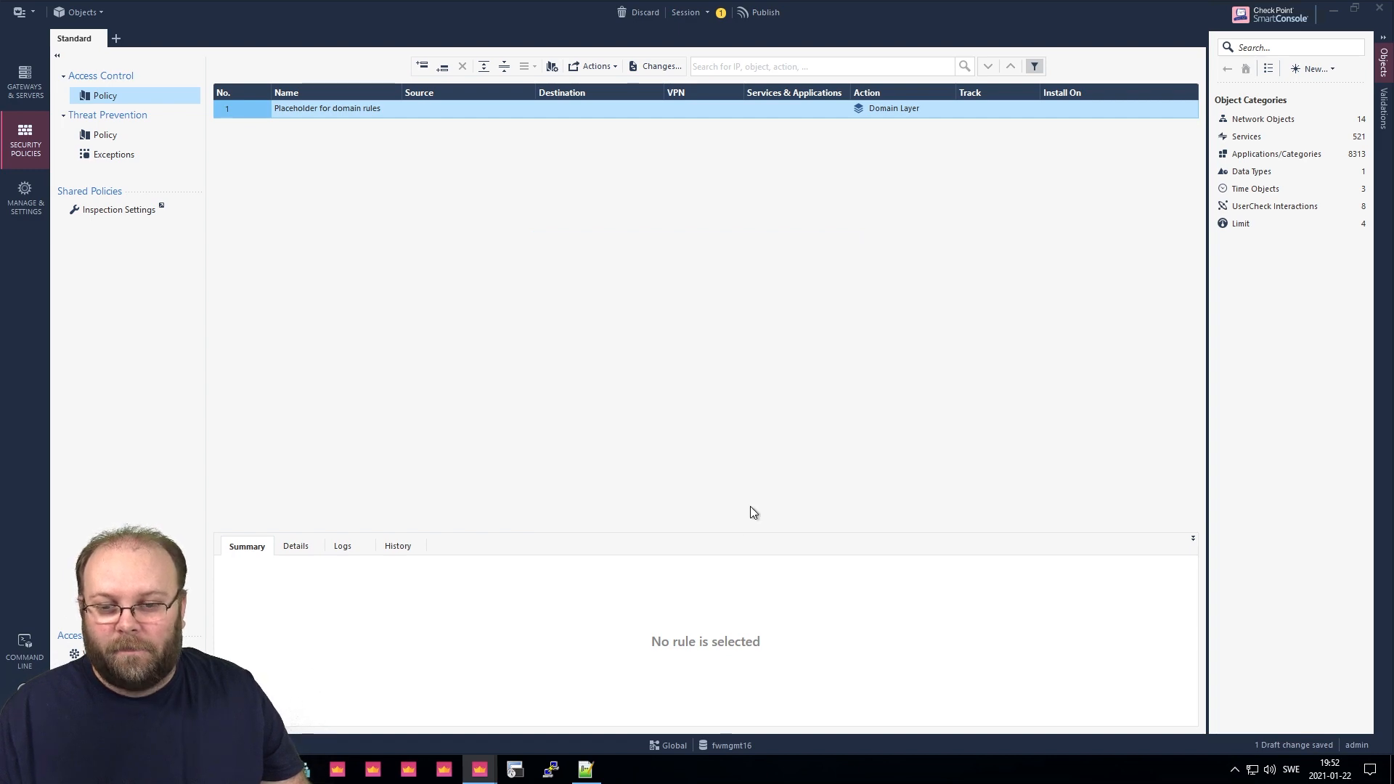
# Start another RADIUS server object, initially named gserver_radius2.
pyautogui.click(1301, 67)
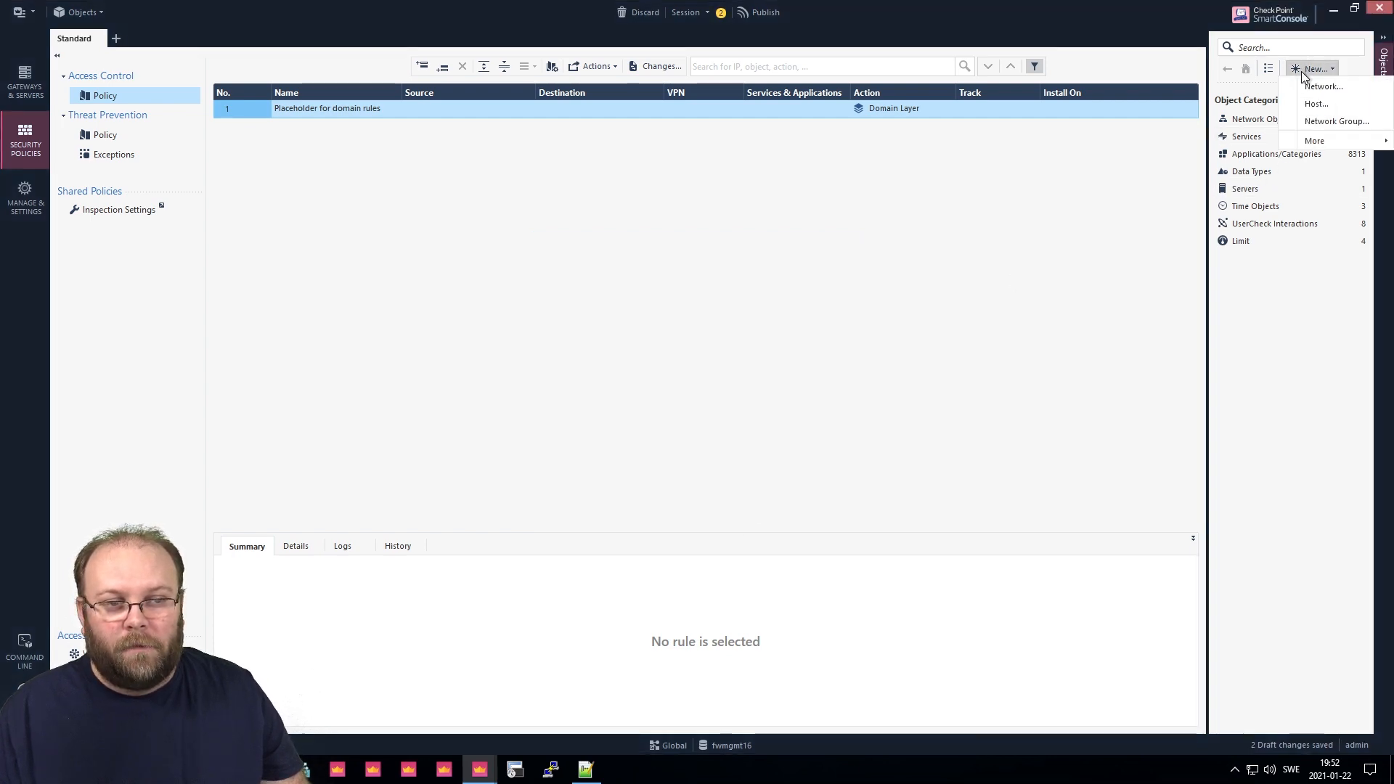
pyautogui.moveTo(1314, 141)
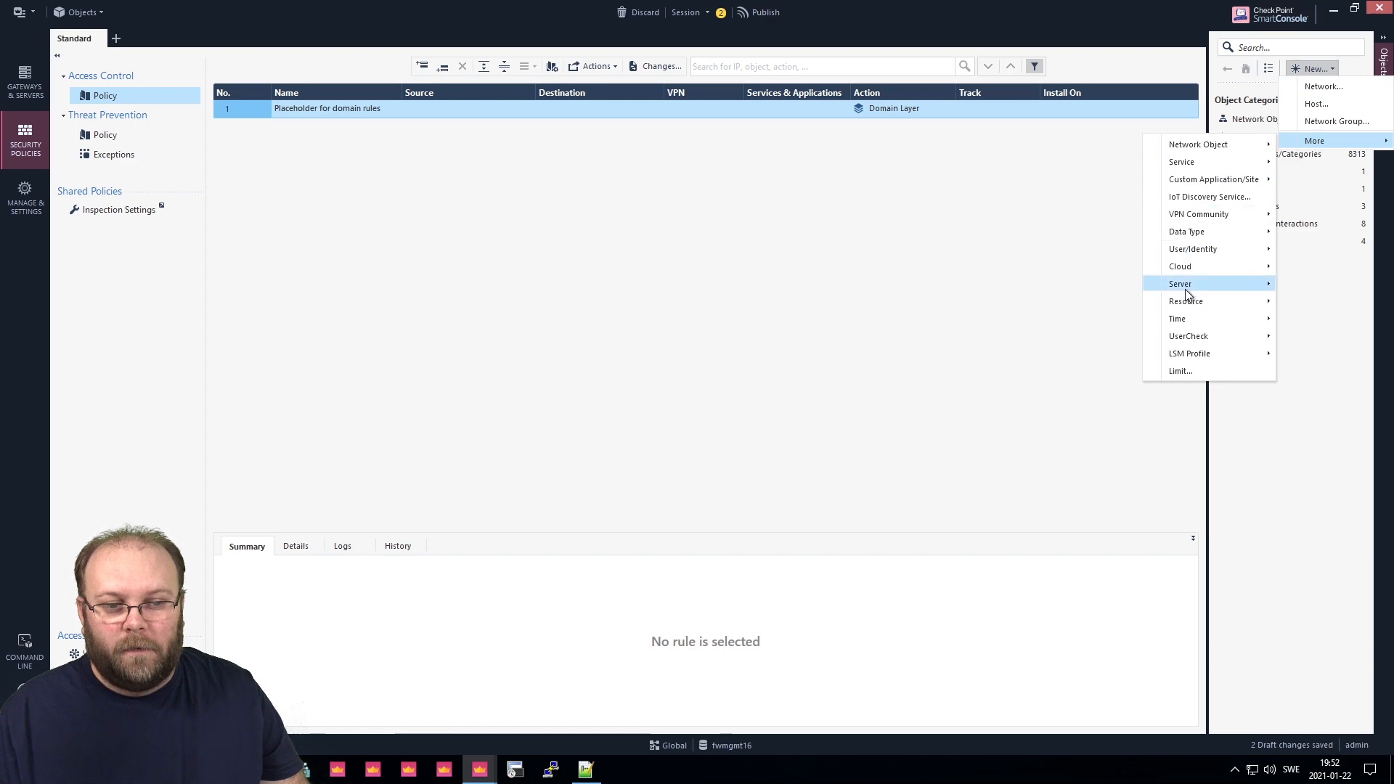
pyautogui.moveTo(1185, 289)
pyautogui.click(1067, 356)
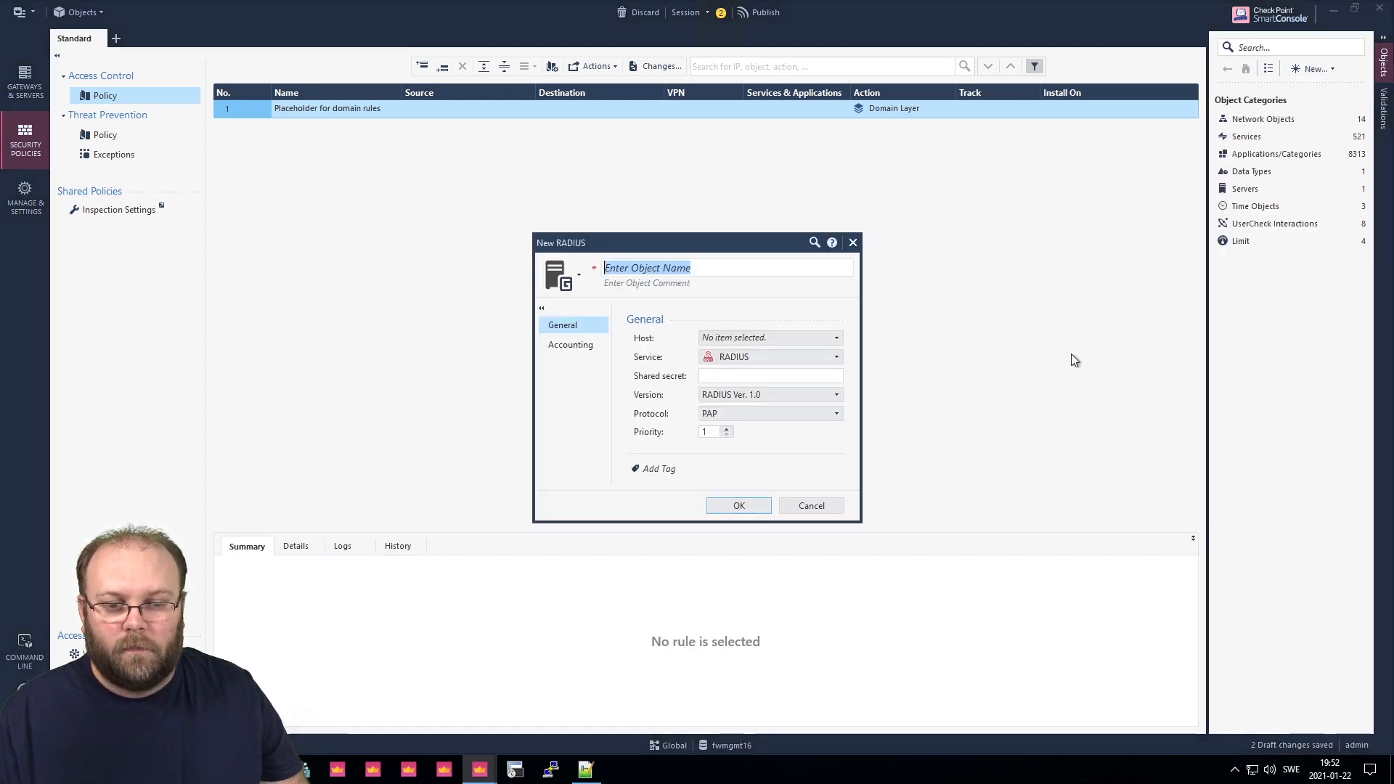
pyautogui.write('gserv')
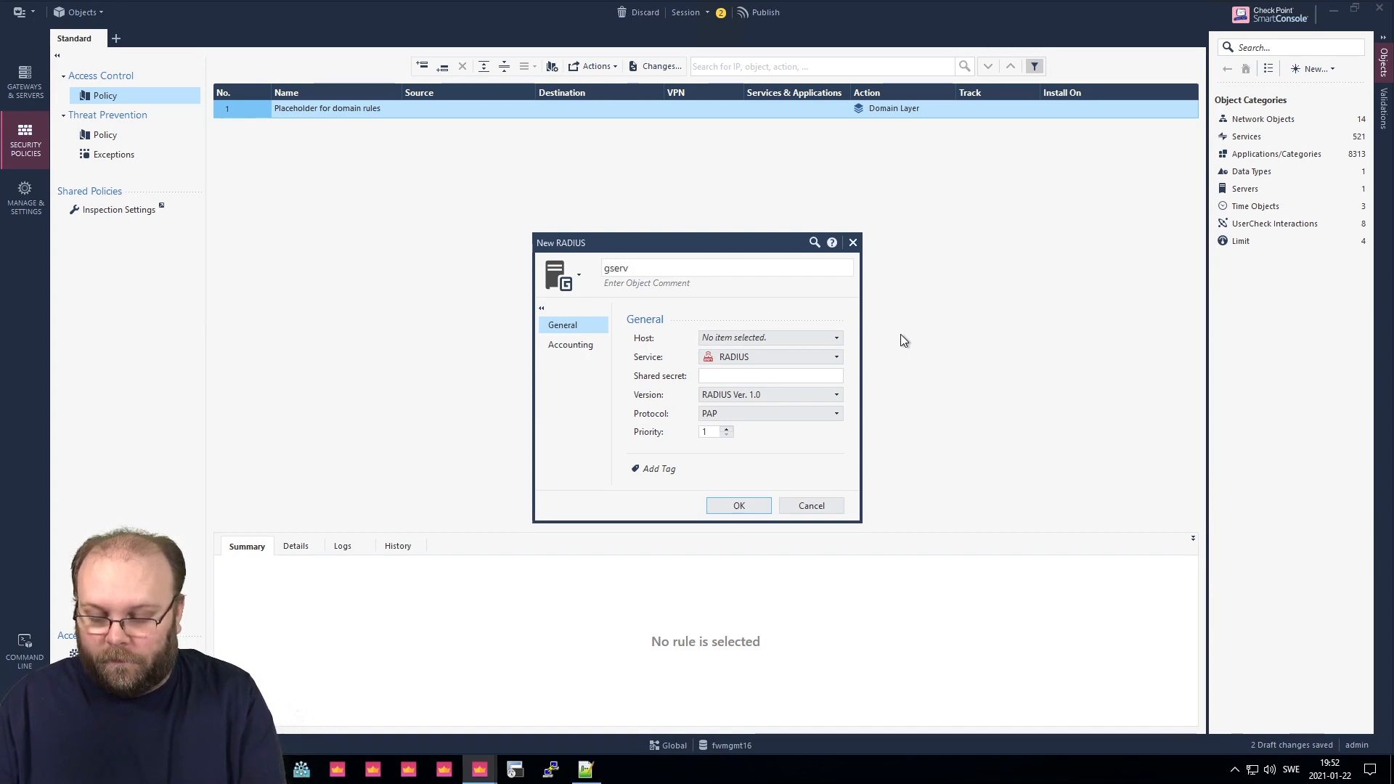
pyautogui.write('er_radius2')
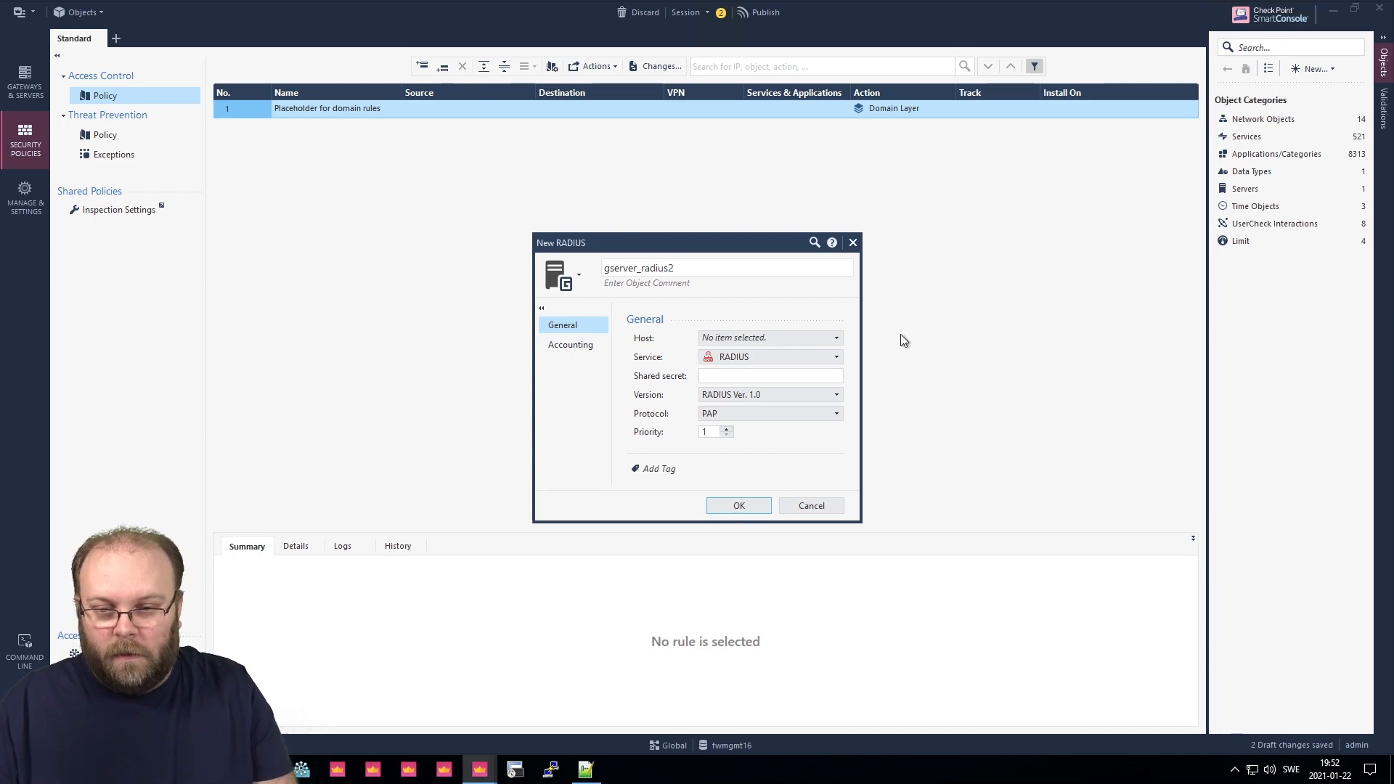
# Discard an unfinished host and rename the RADIUS object to gradius2.
pyautogui.click(830, 340)
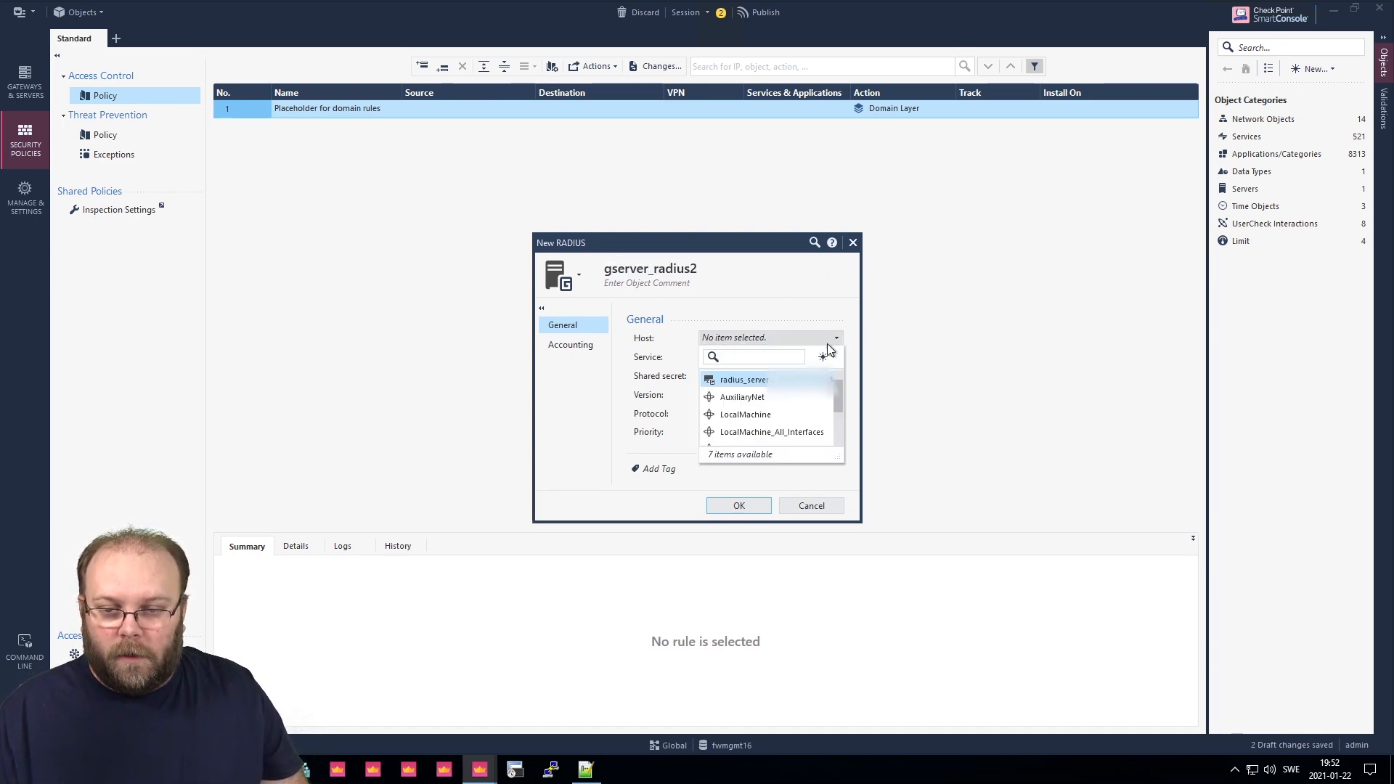
pyautogui.click(848, 374)
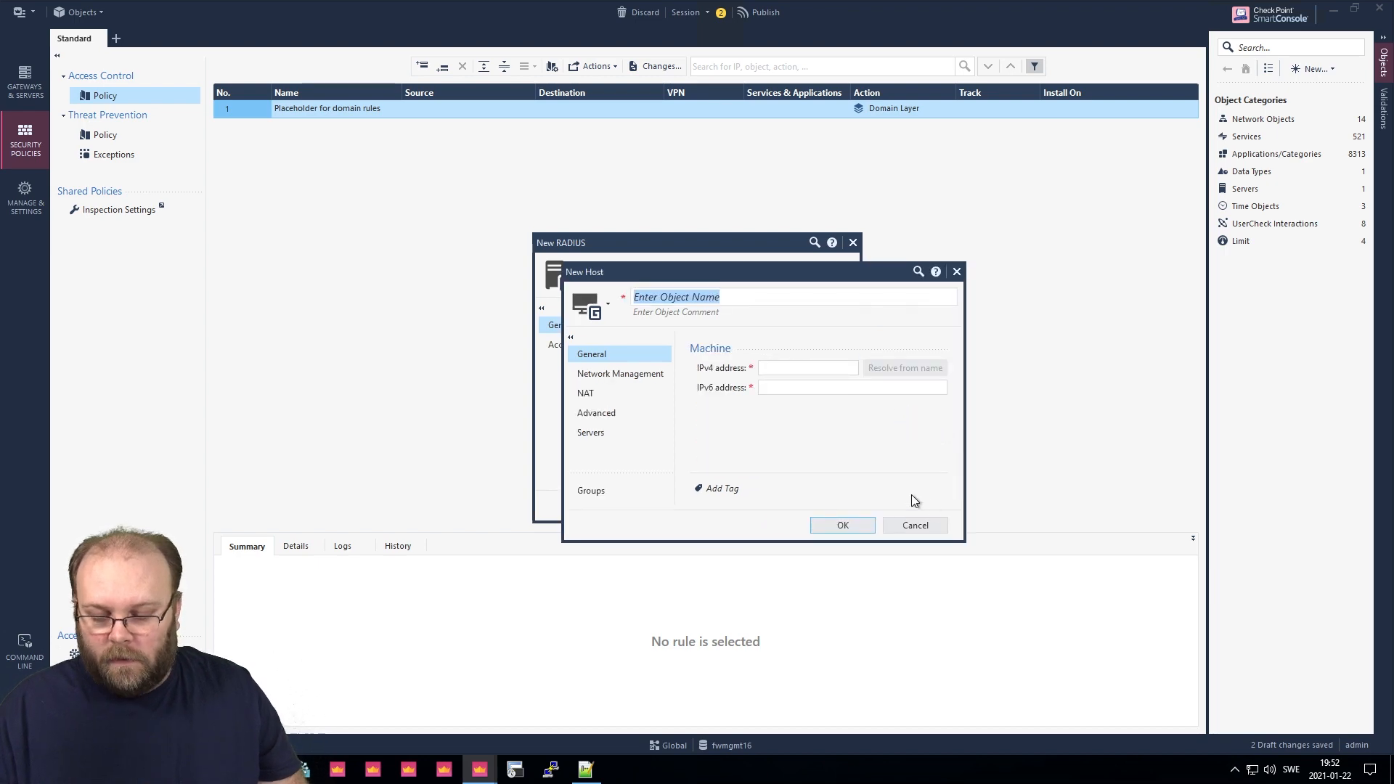
pyautogui.write('g')
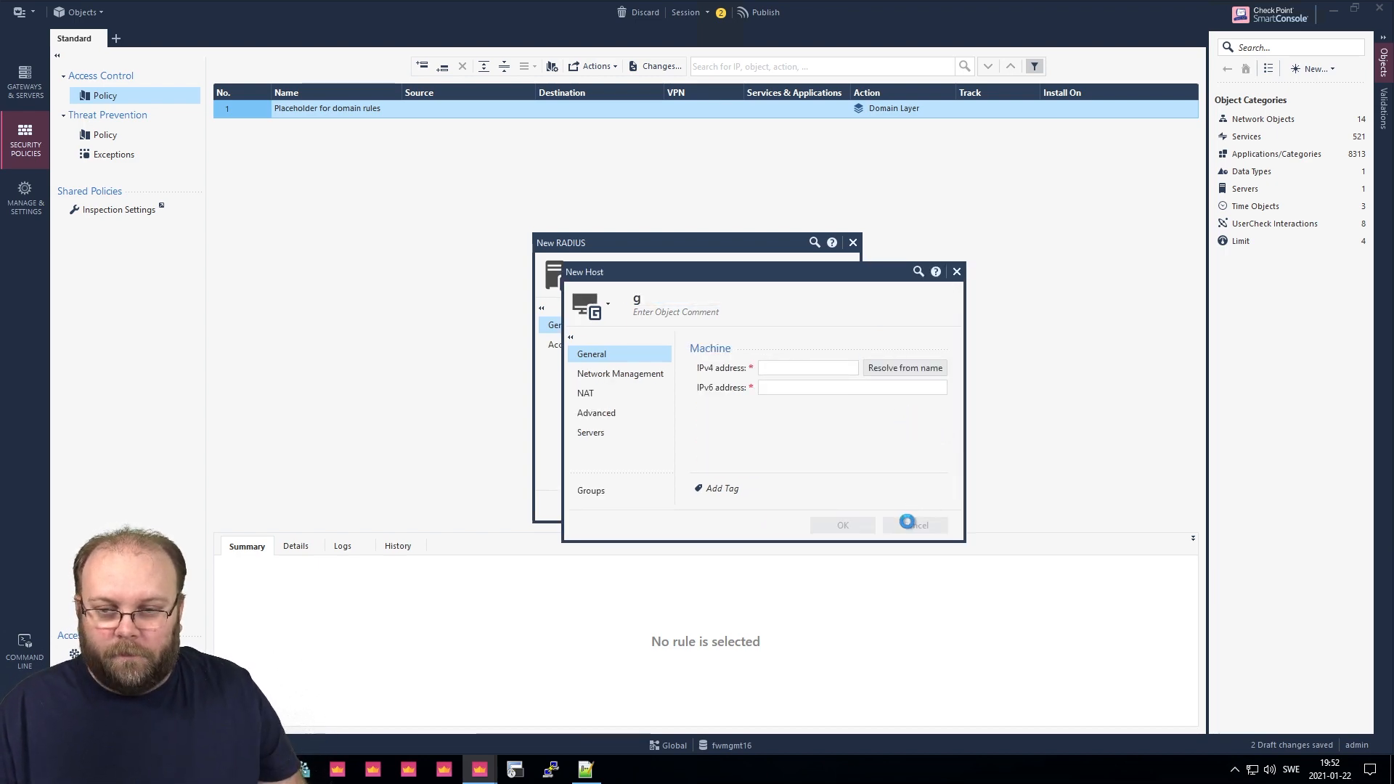
pyautogui.click(908, 524)
pyautogui.click(762, 427)
pyautogui.doubleClick(659, 275)
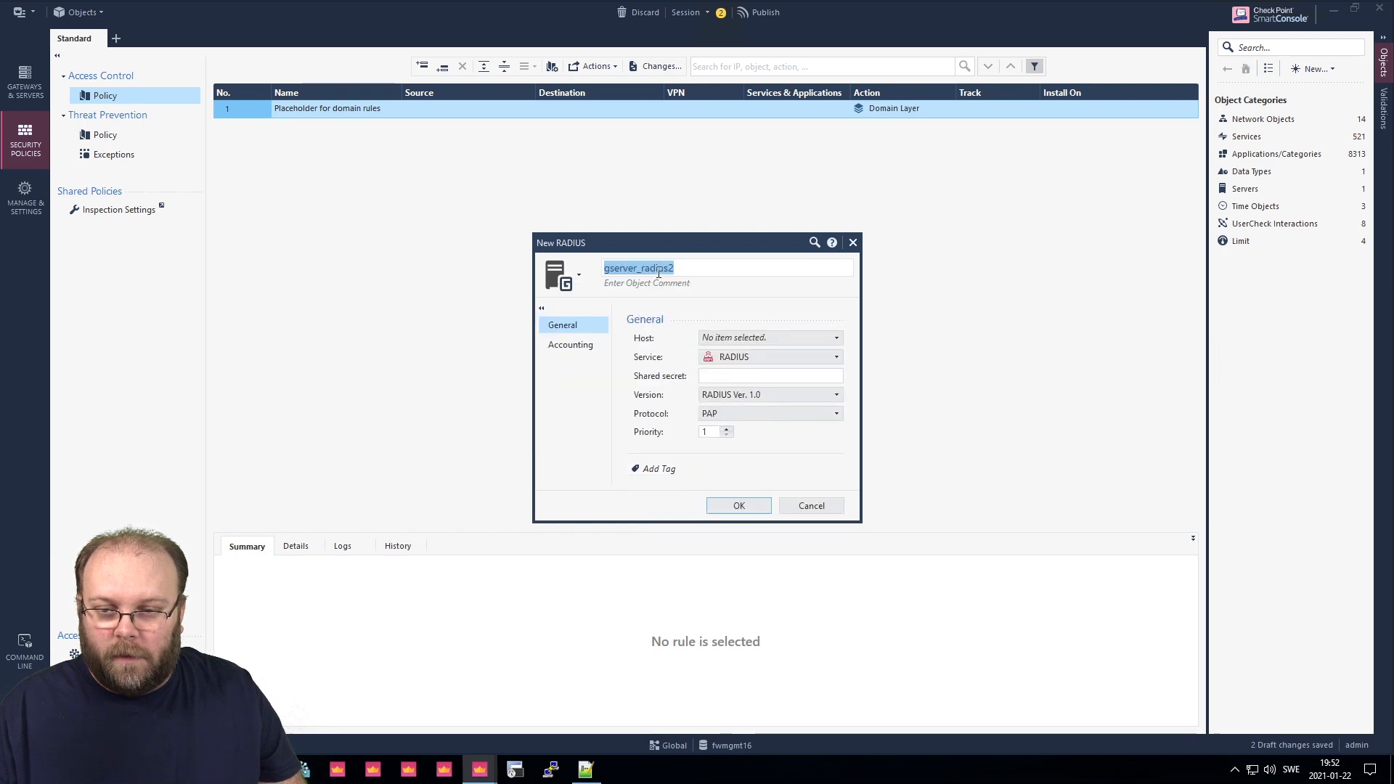
pyautogui.moveTo(641, 268); pyautogui.dragTo(612, 267)
pyautogui.press('BackSpace')
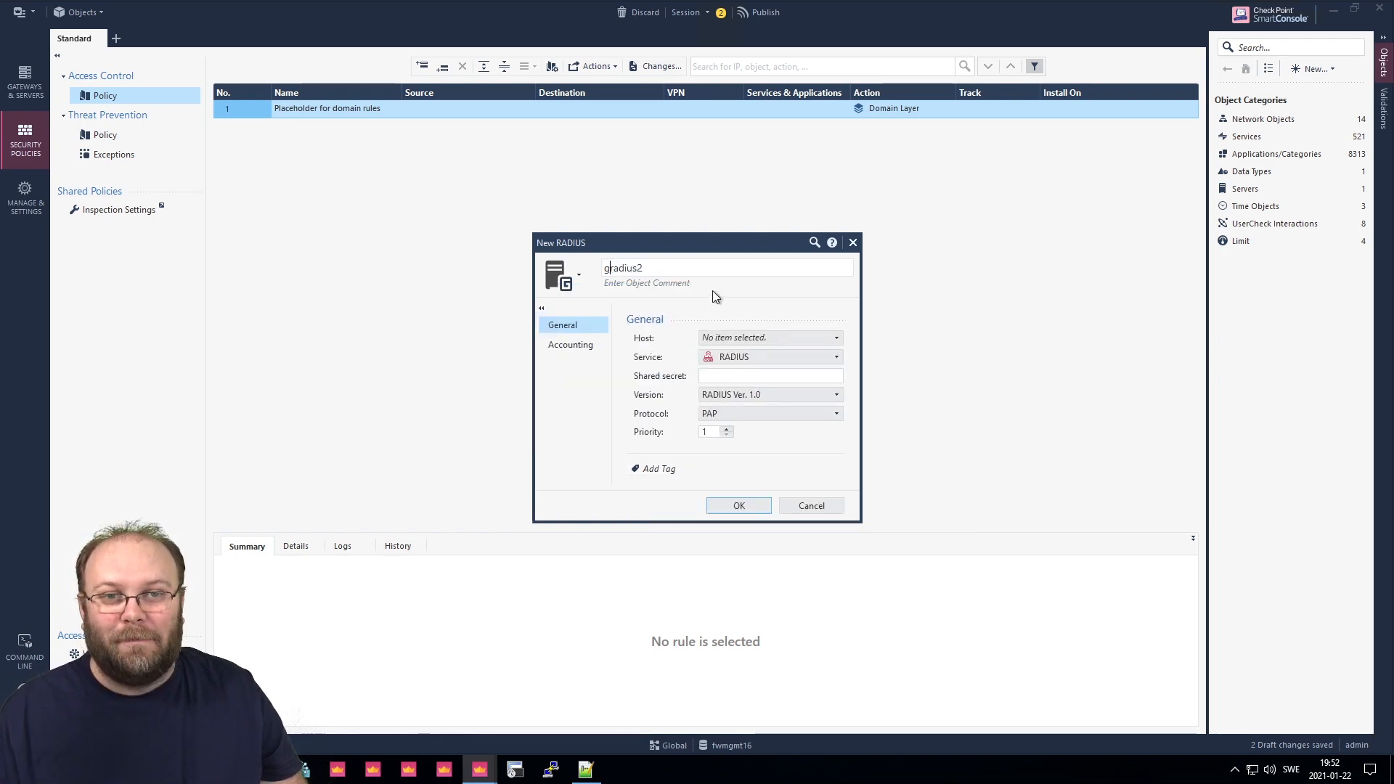
pyautogui.click(681, 270)
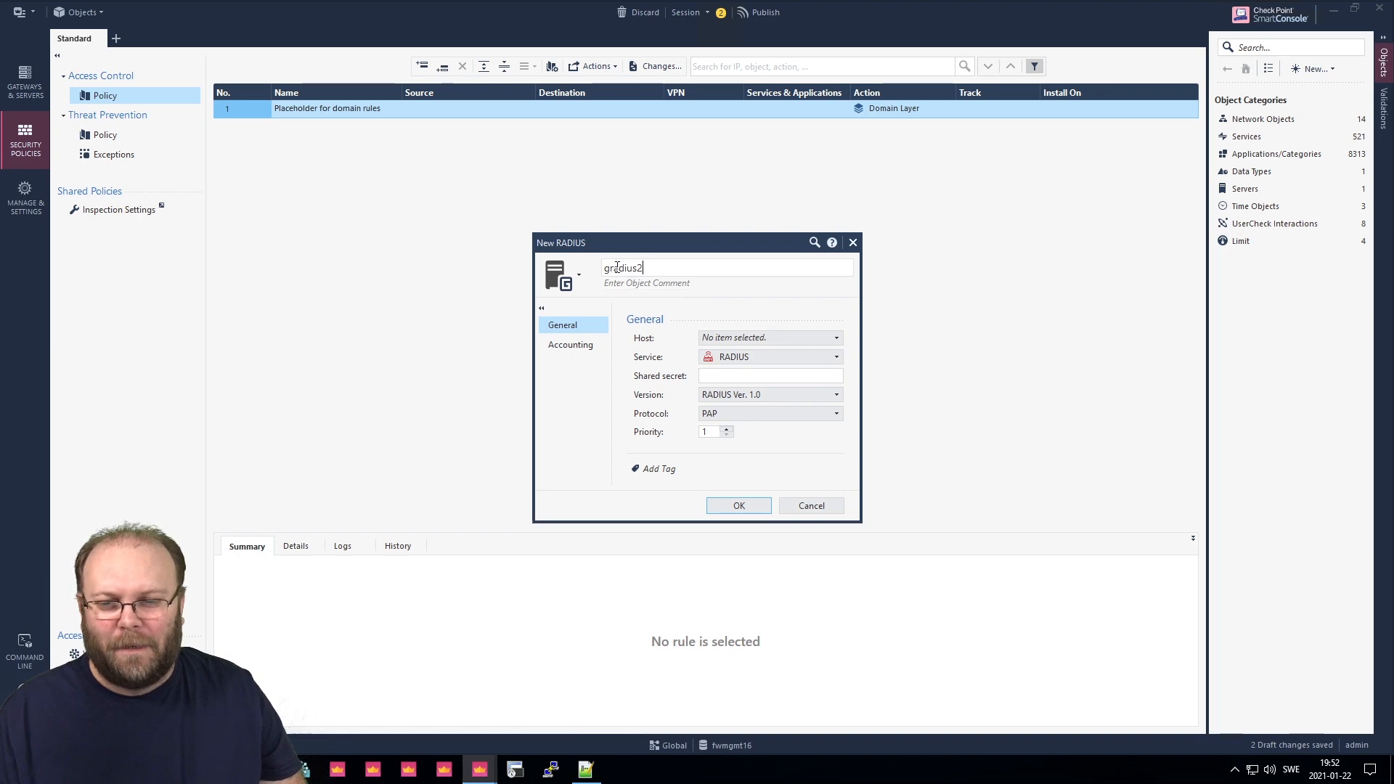
# Give gradius2 a new host radius_server_2, paste the shared secret, and save.
pyautogui.click(774, 337)
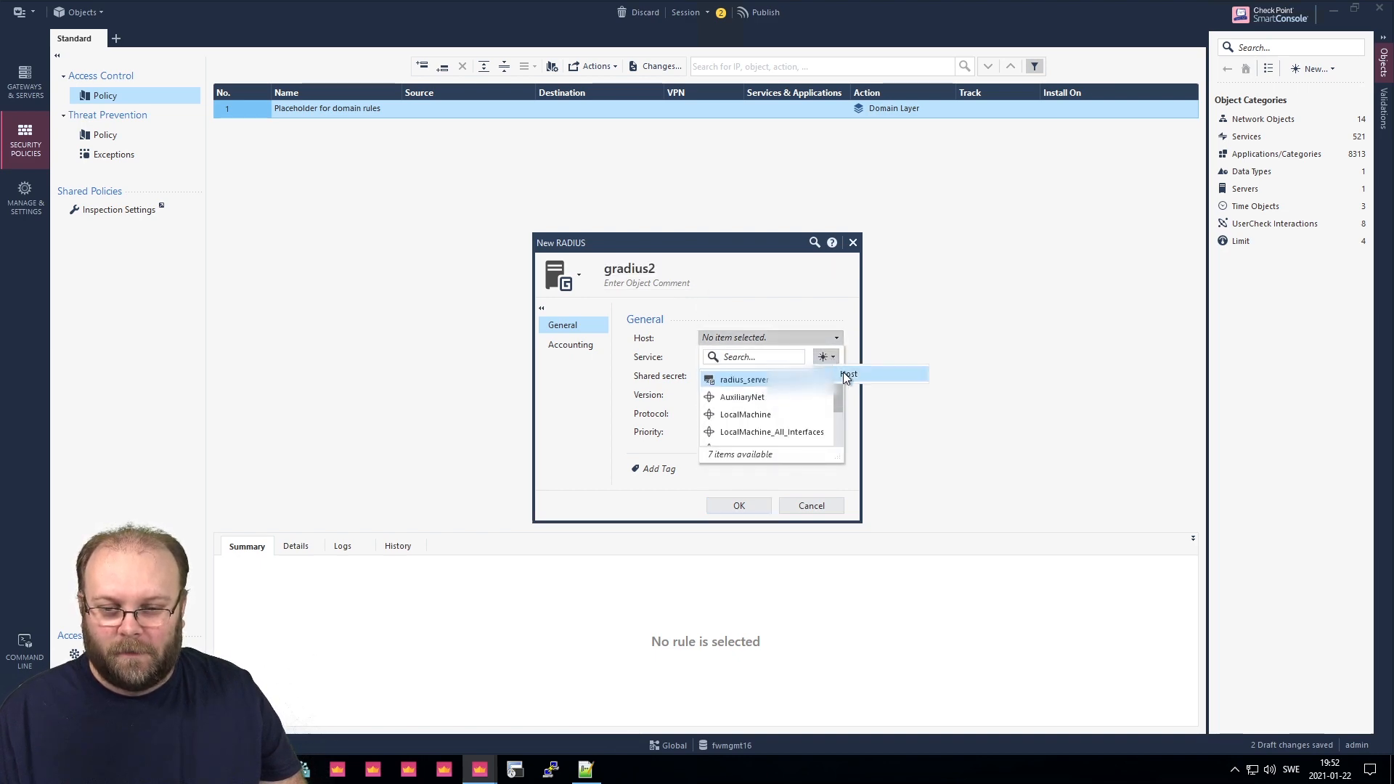
pyautogui.click(847, 374)
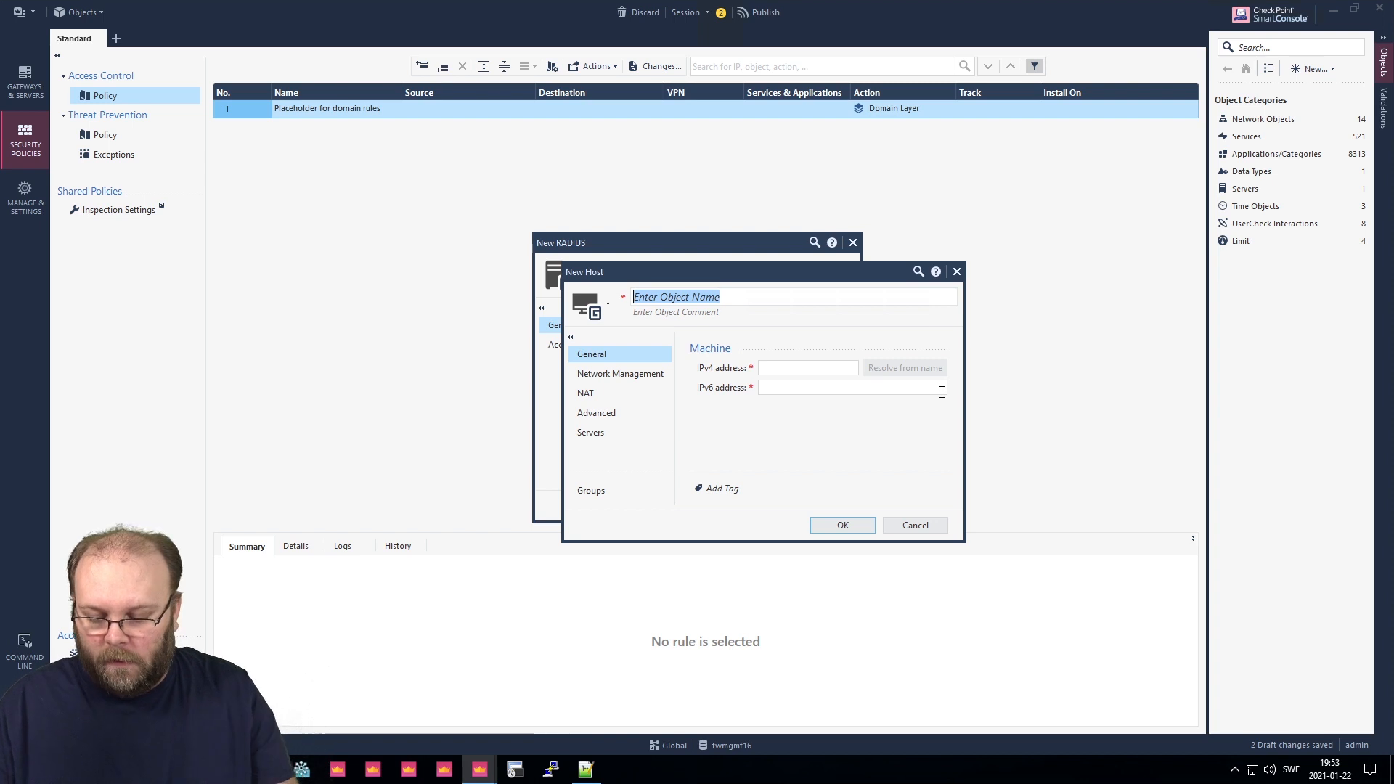
pyautogui.write('radius_ser')
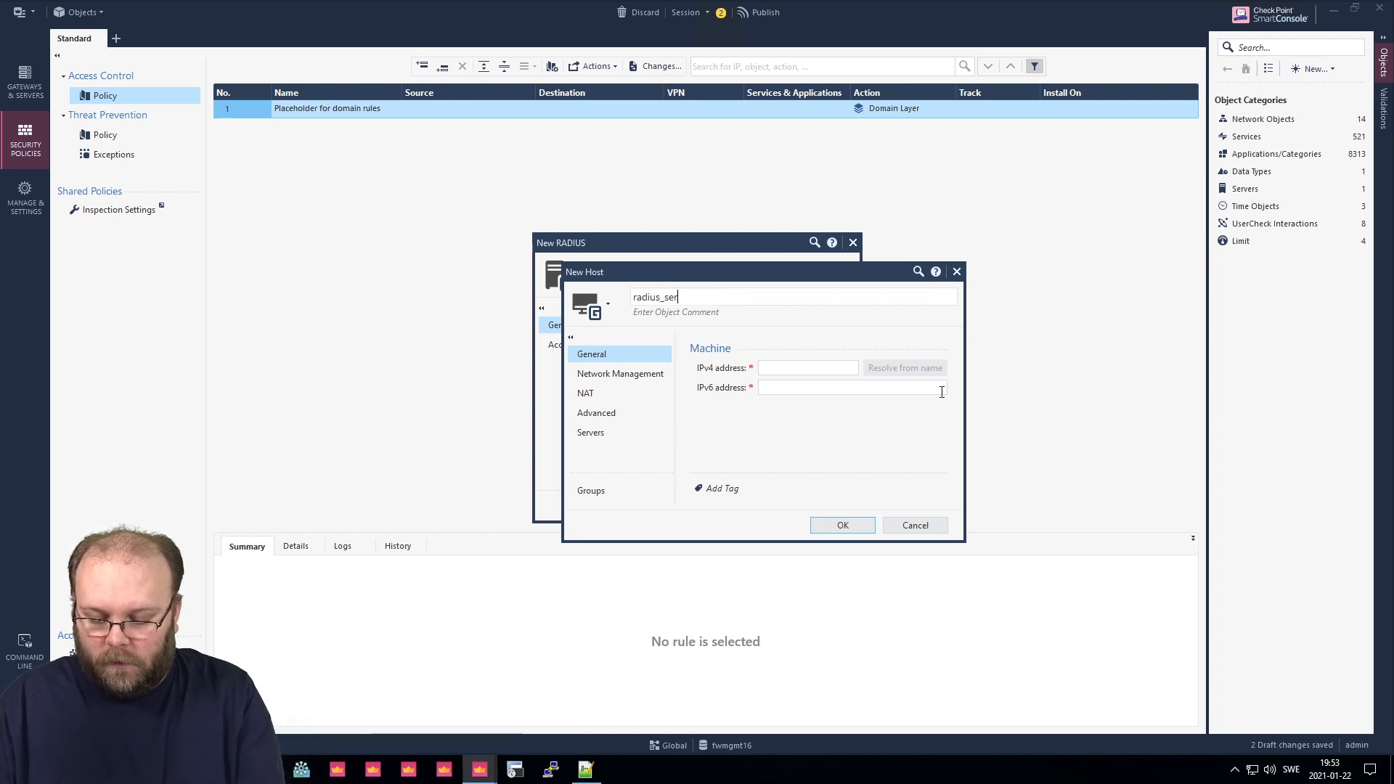
pyautogui.write('ver')
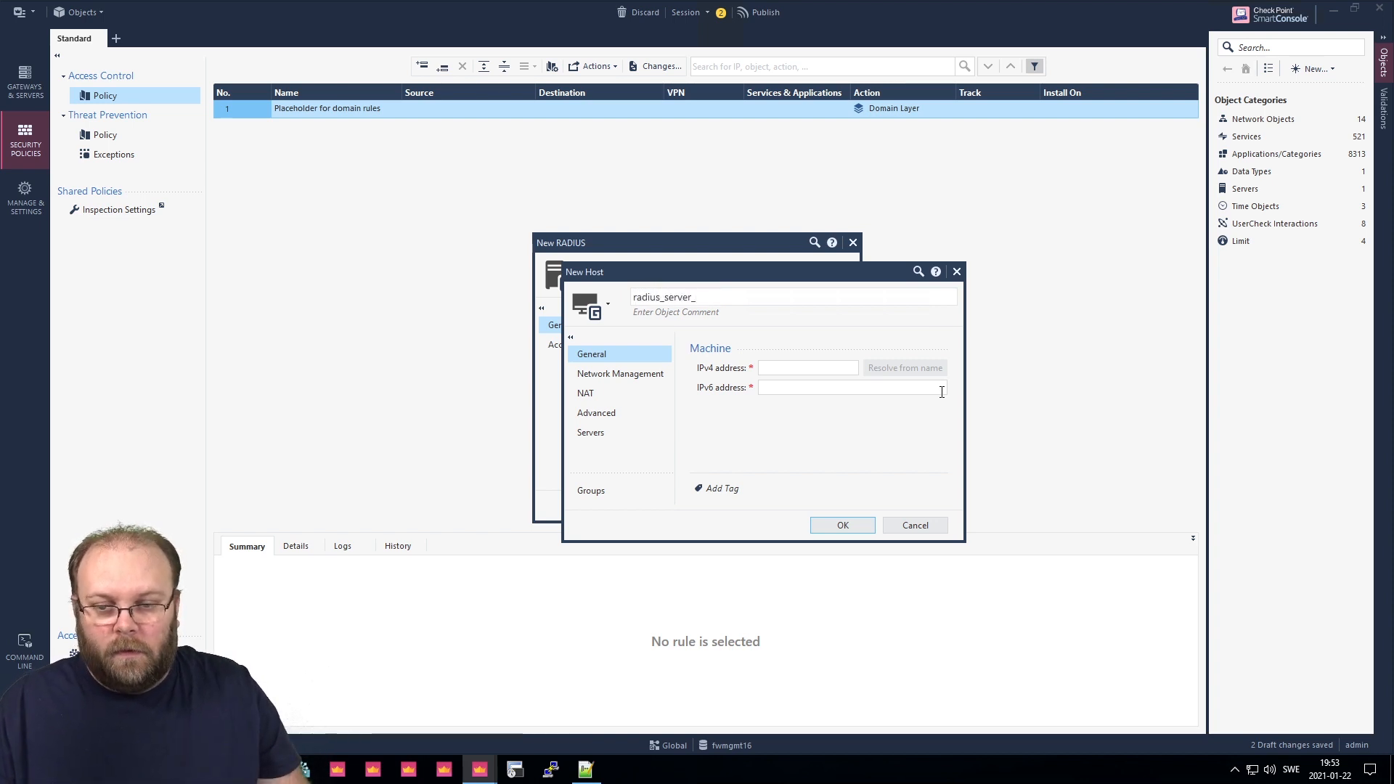
pyautogui.write('_')
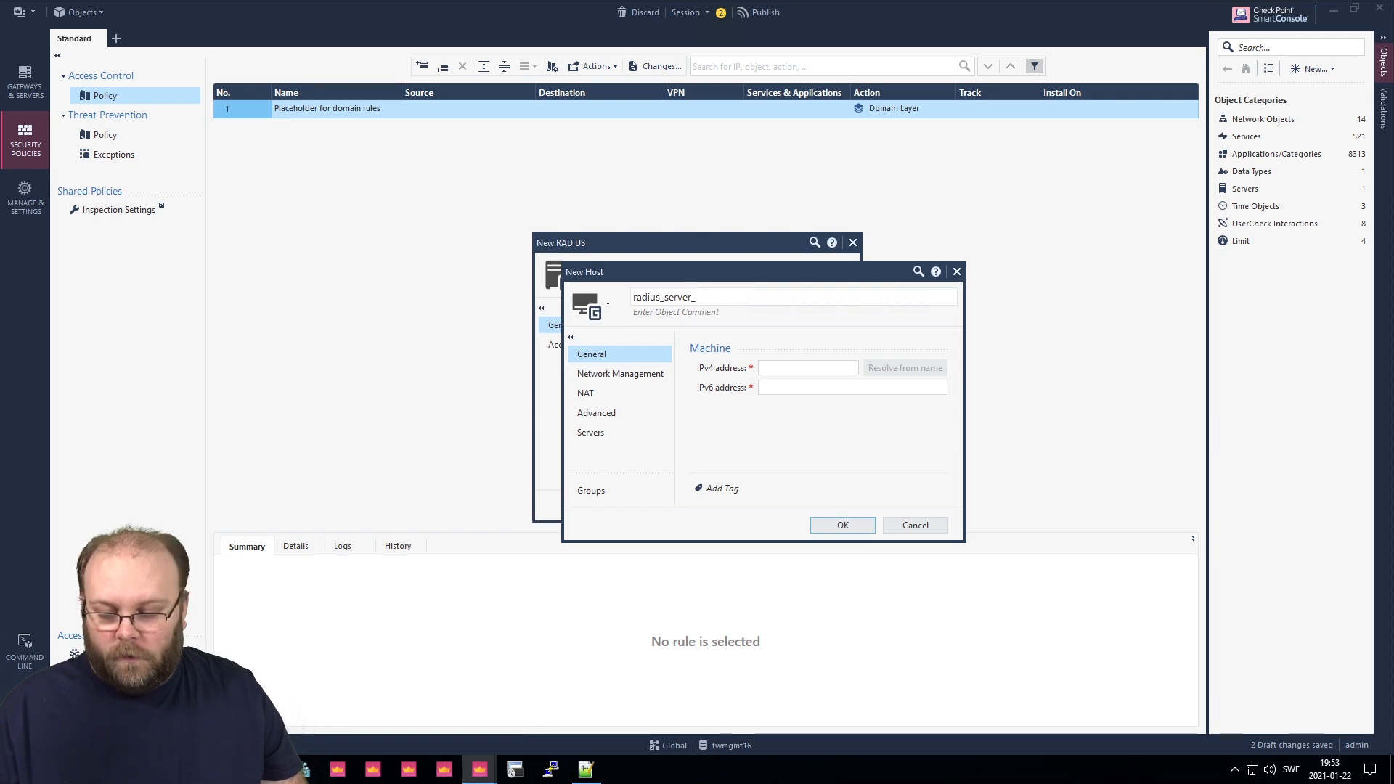
pyautogui.write('2')
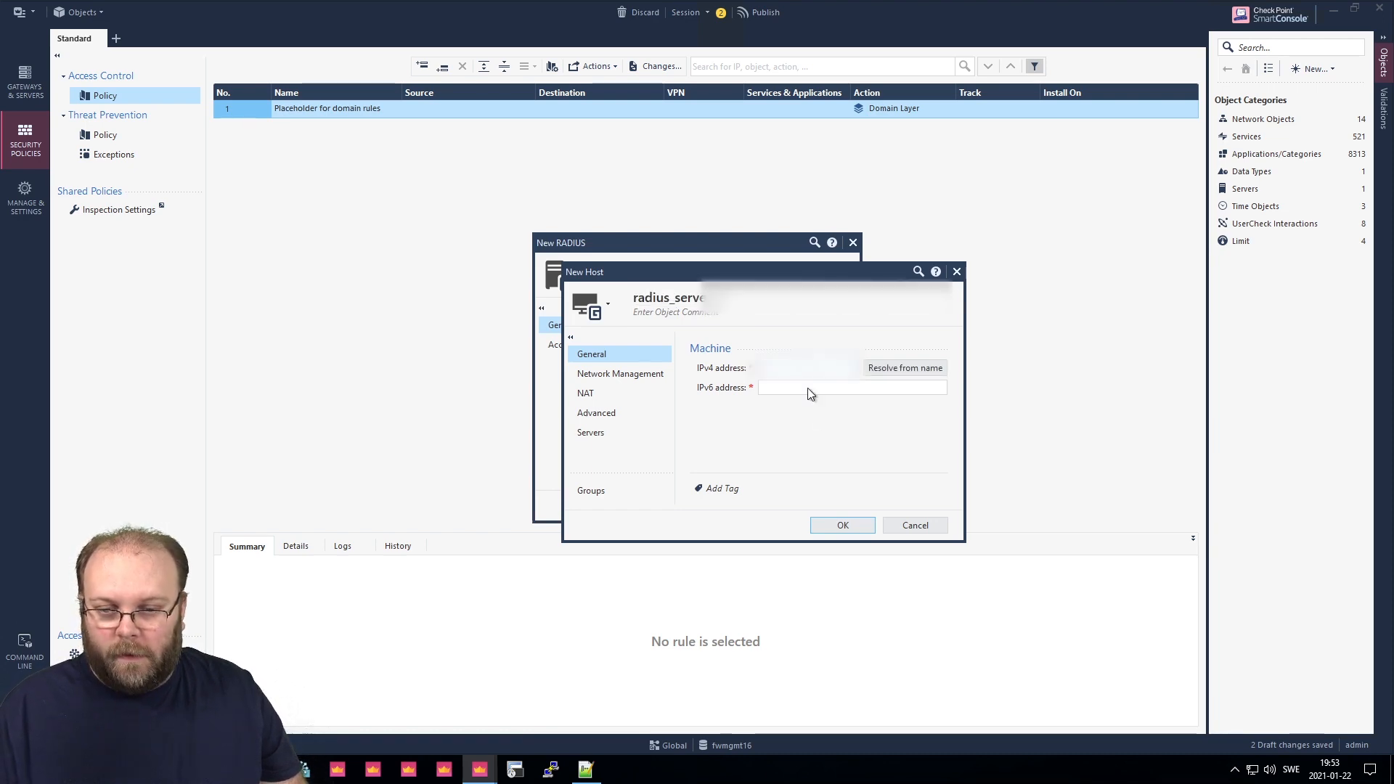
pyautogui.click(854, 526)
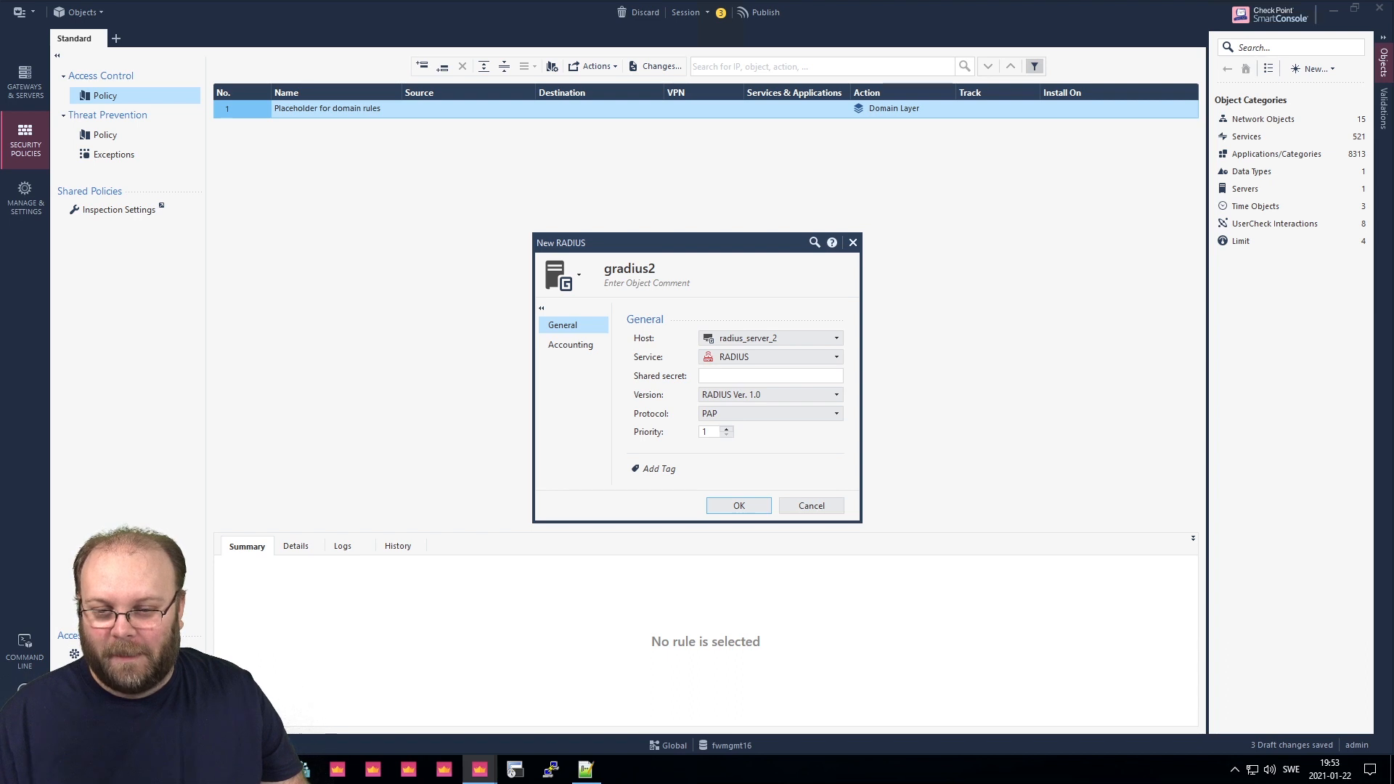
pyautogui.click(749, 379)
pyautogui.hotkey('ctrl', 'v')
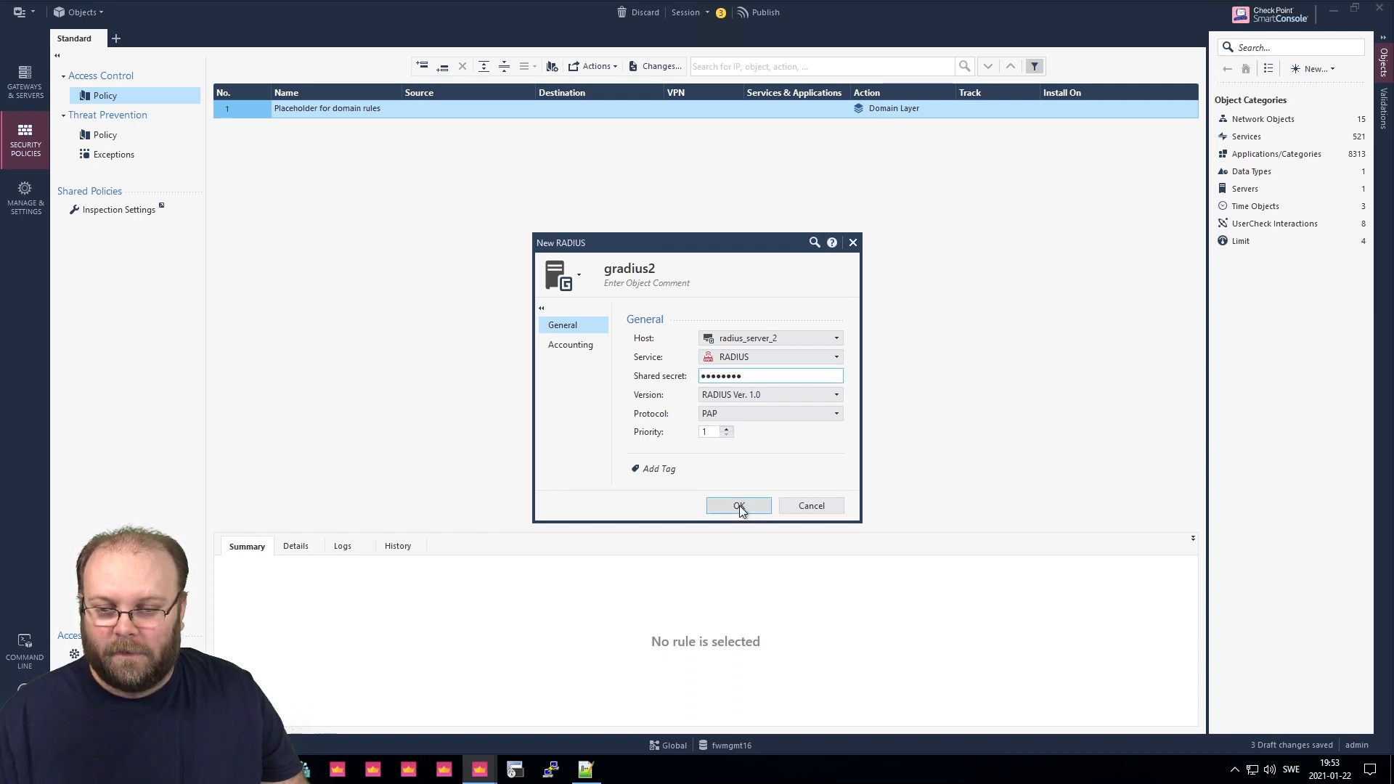
pyautogui.click(739, 505)
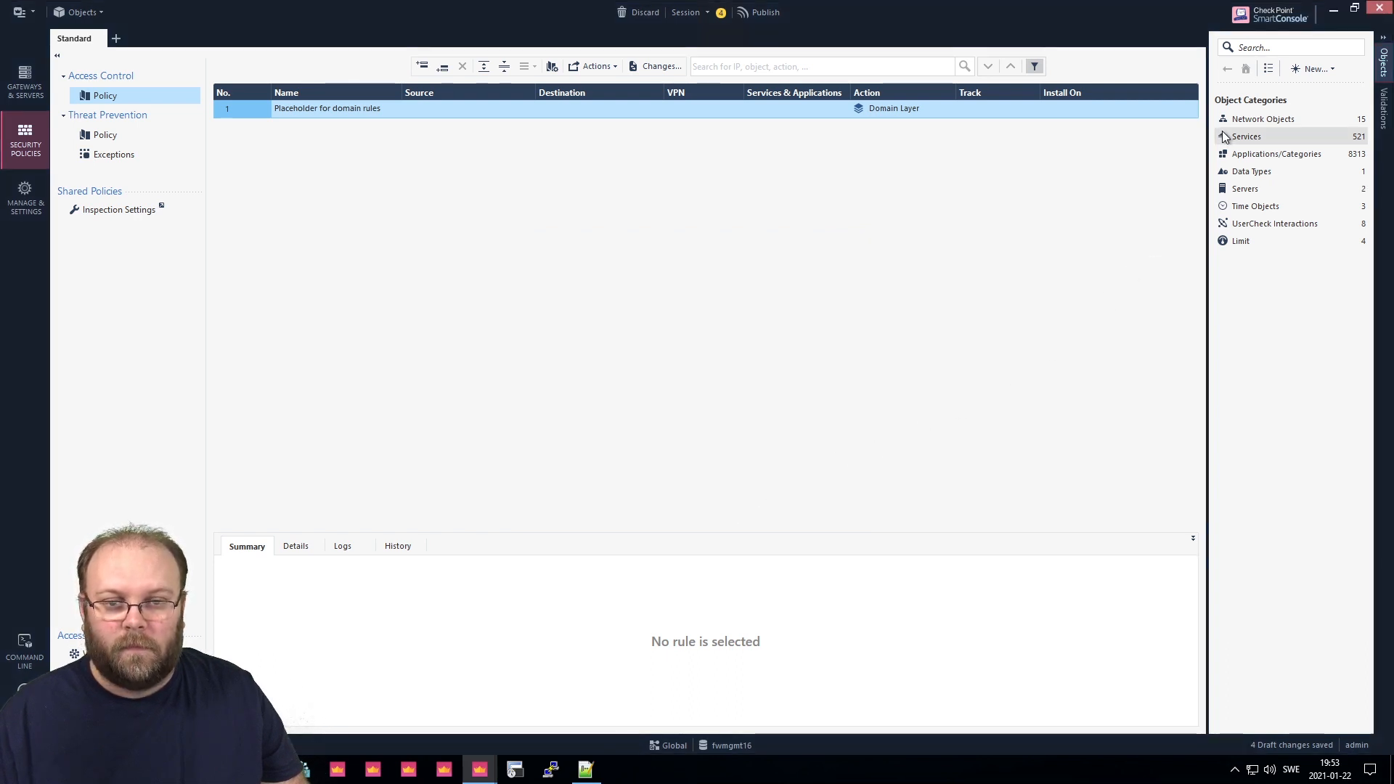
# Create RADIUS group ggrp_radius with members gradius and gradius2.
pyautogui.click(1309, 68)
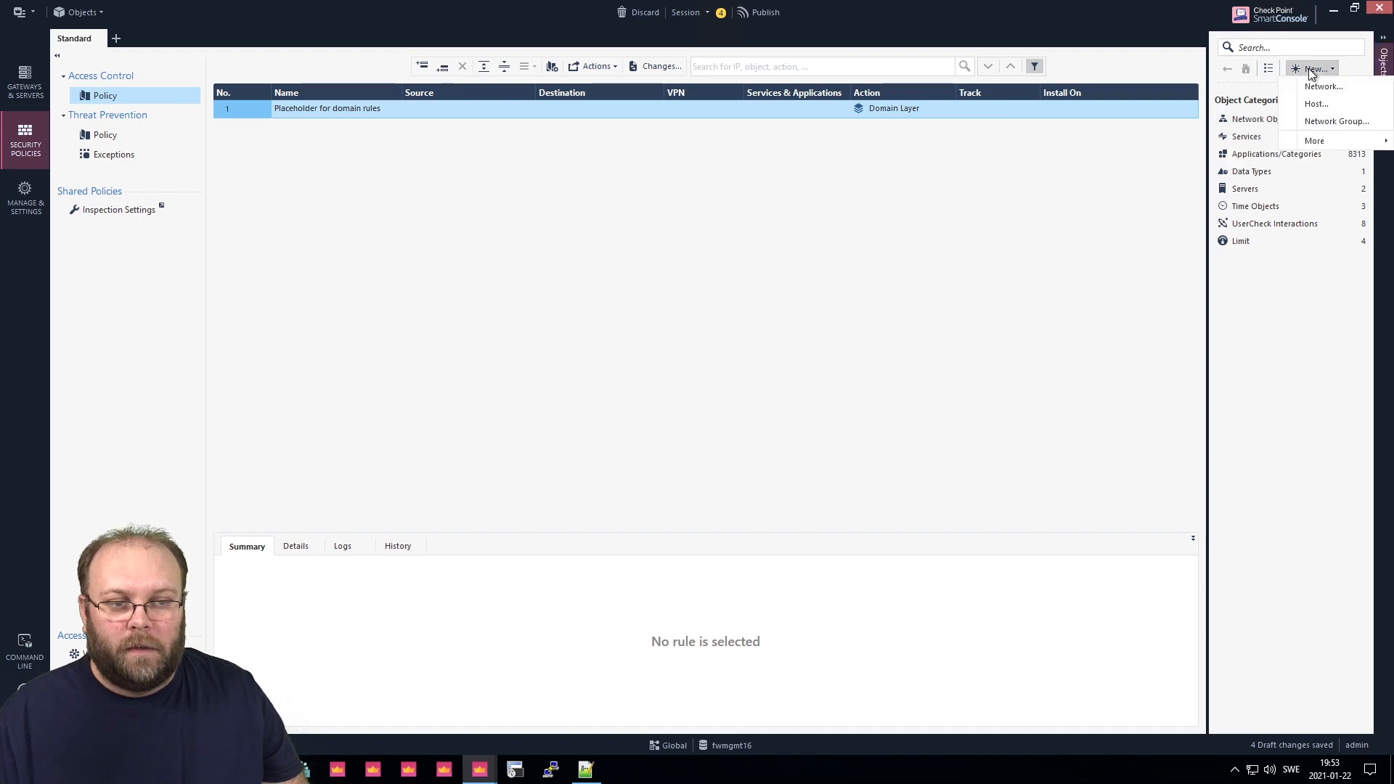
pyautogui.moveTo(1312, 145)
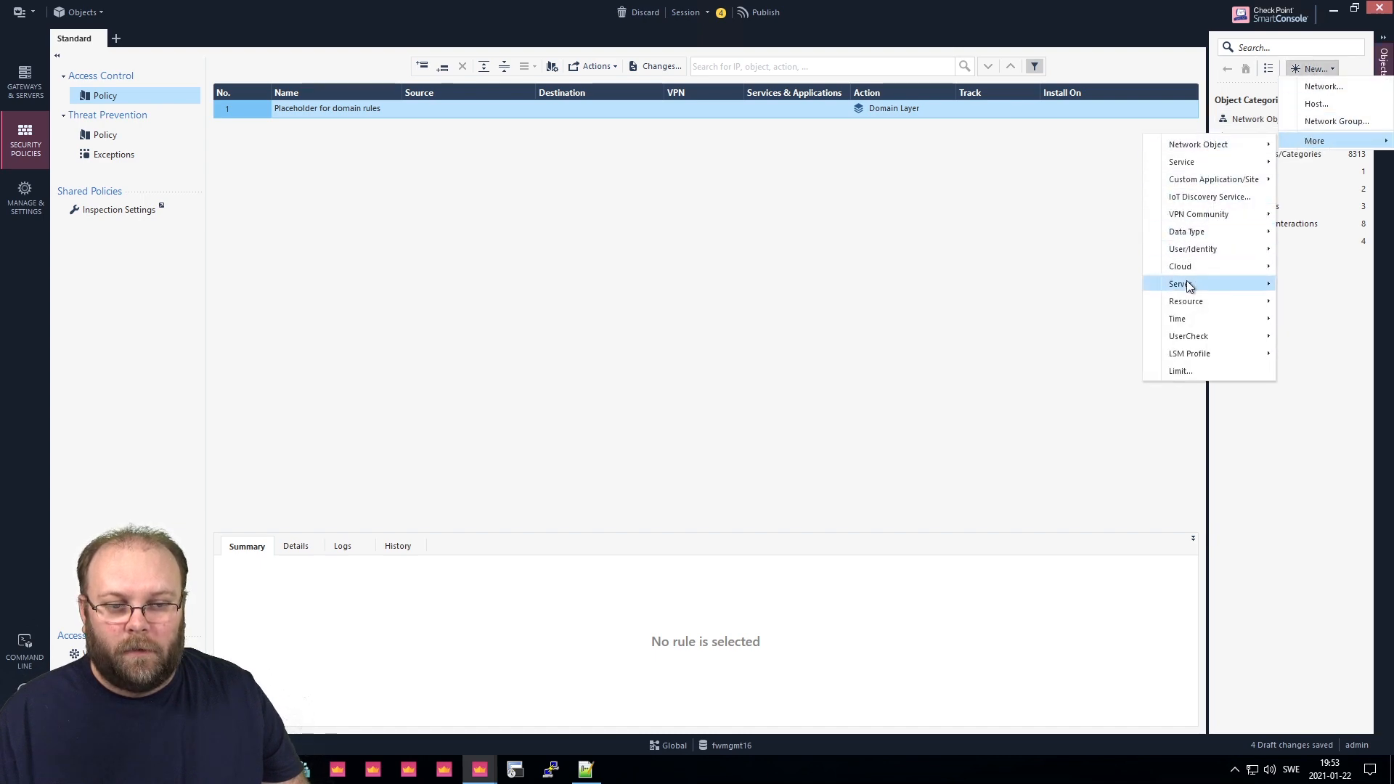
pyautogui.moveTo(1186, 283)
pyautogui.click(1078, 374)
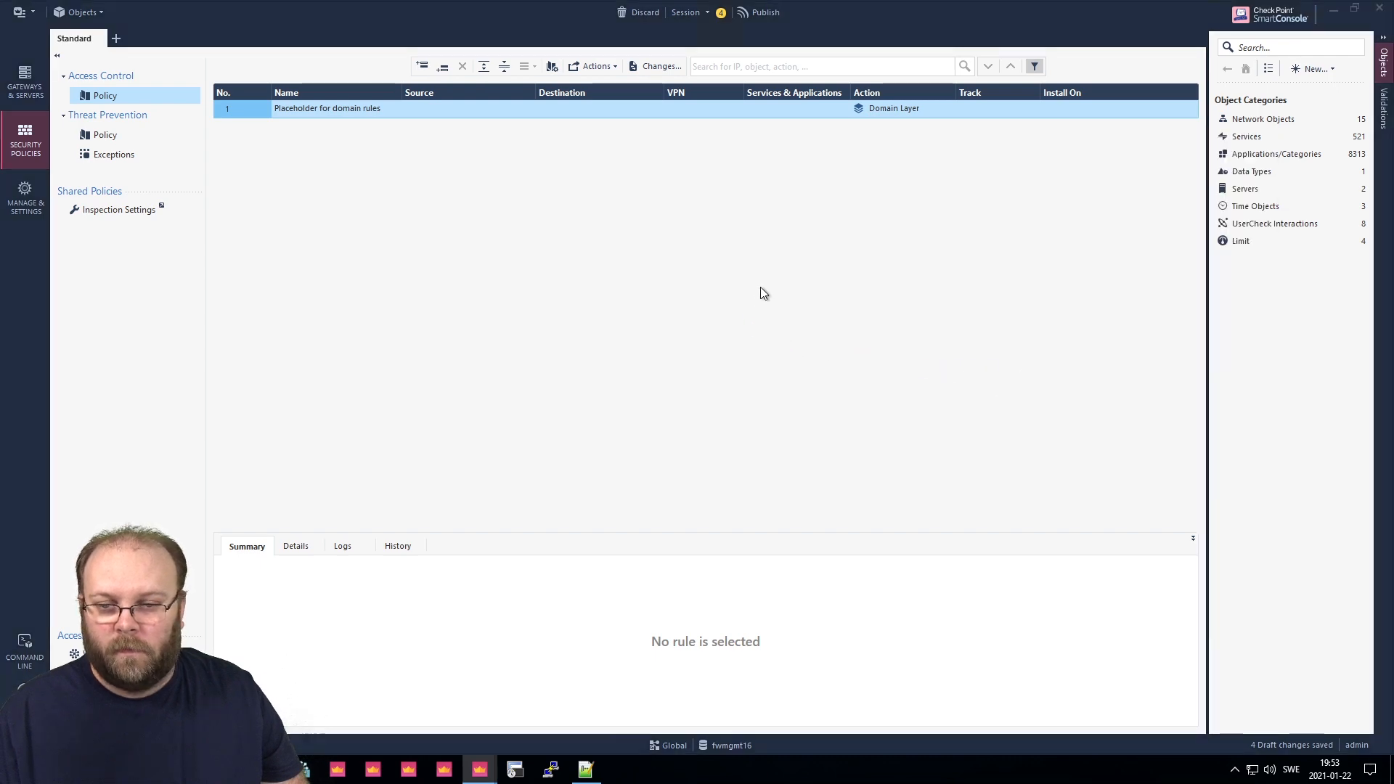
pyautogui.write('gg')
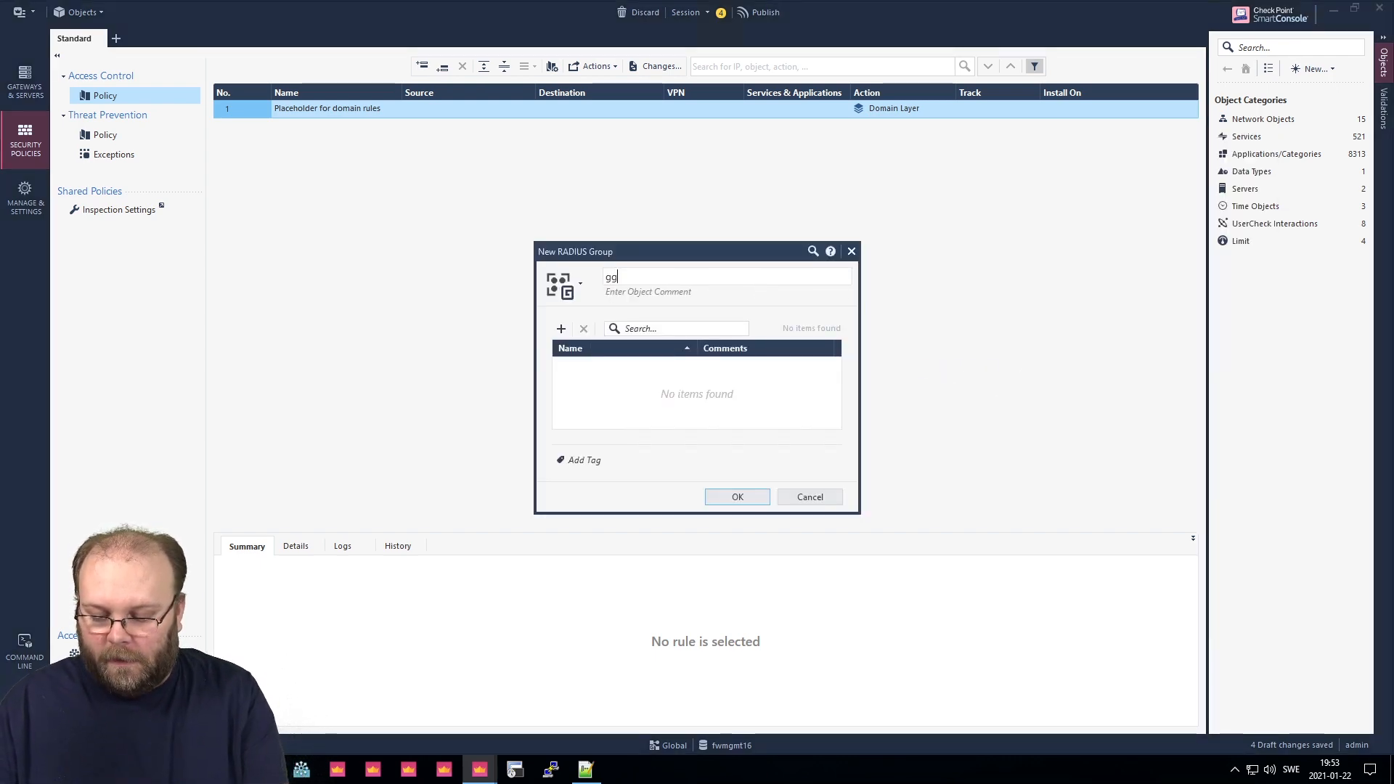
pyautogui.write('rp_radius')
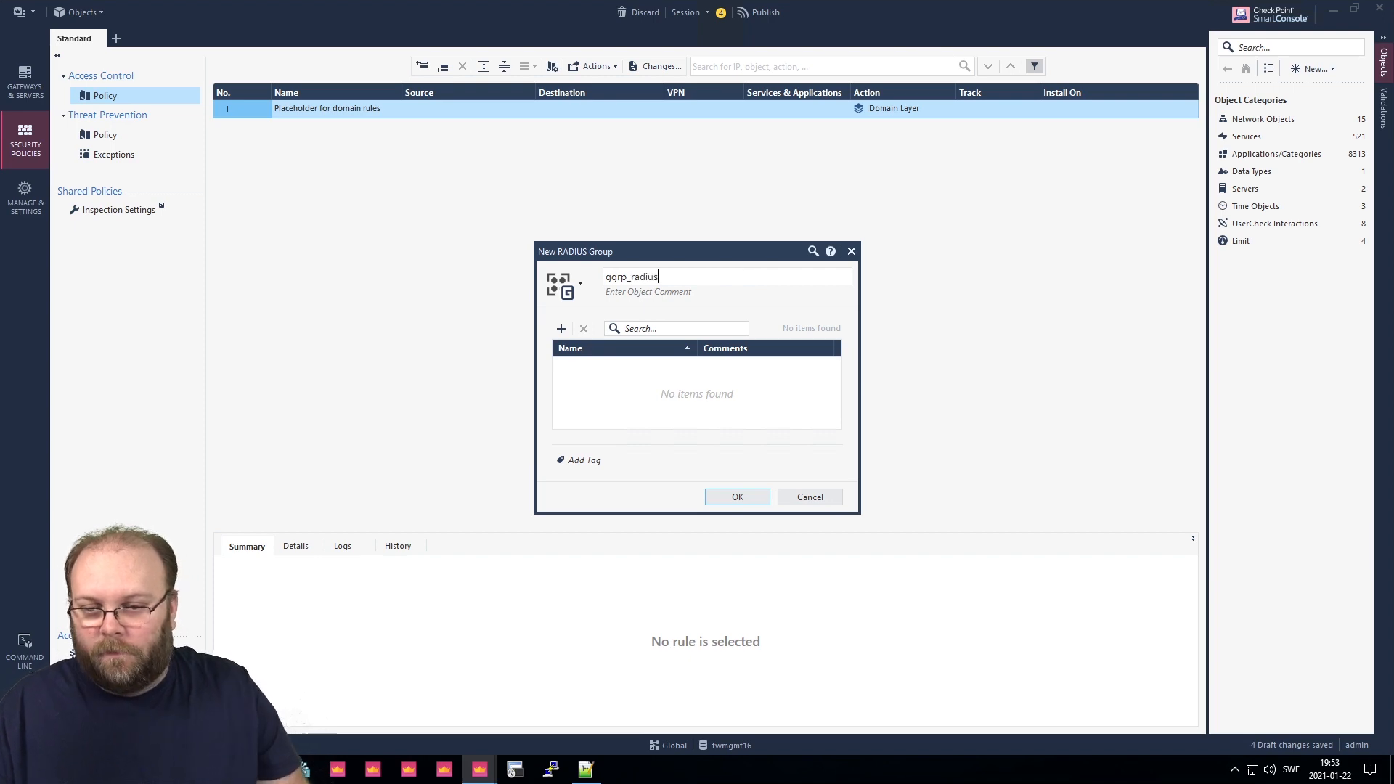
pyautogui.click(556, 330)
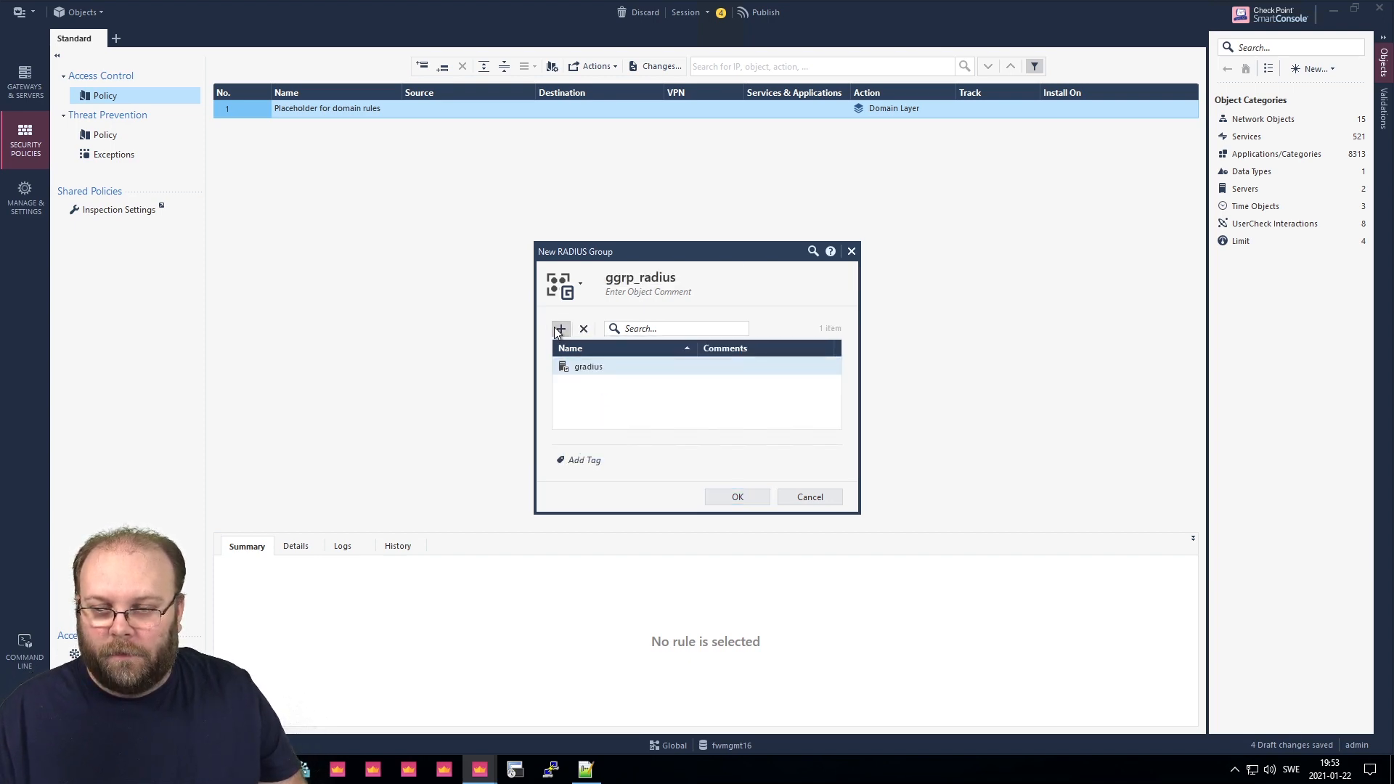
pyautogui.click(561, 329)
pyautogui.click(600, 412)
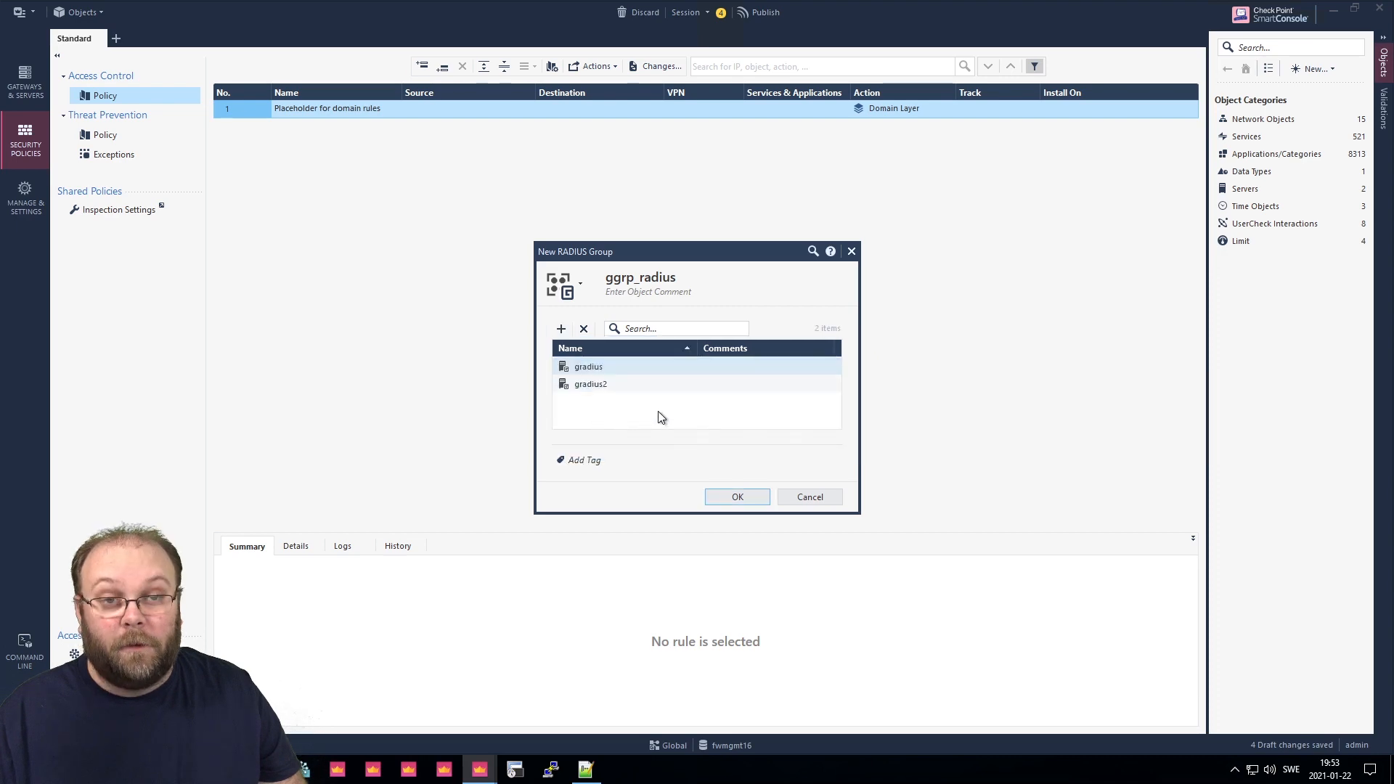
pyautogui.click(738, 497)
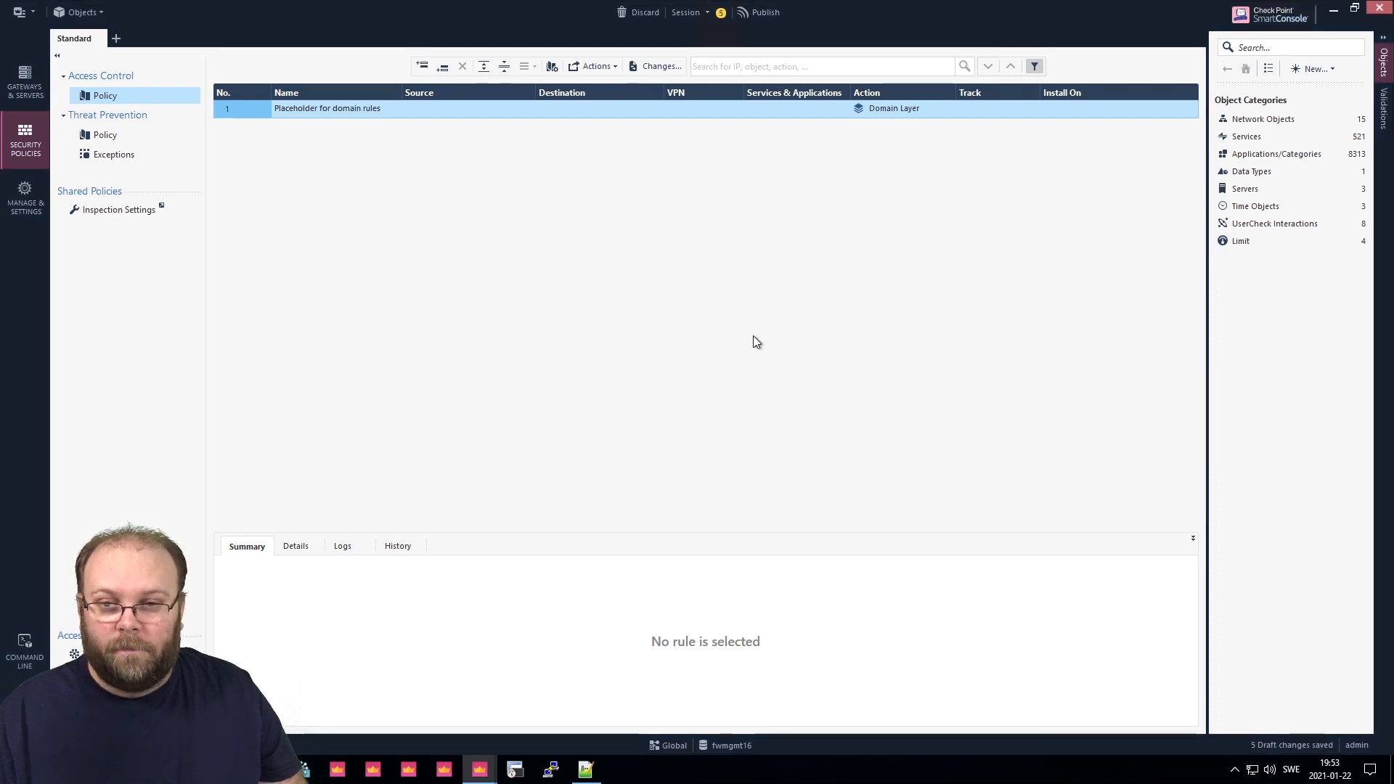
# Publish the Global domain's RADIUS changes under the default session name and return to the Multi-Domain server window.
pyautogui.click(763, 14)
pyautogui.click(766, 479)
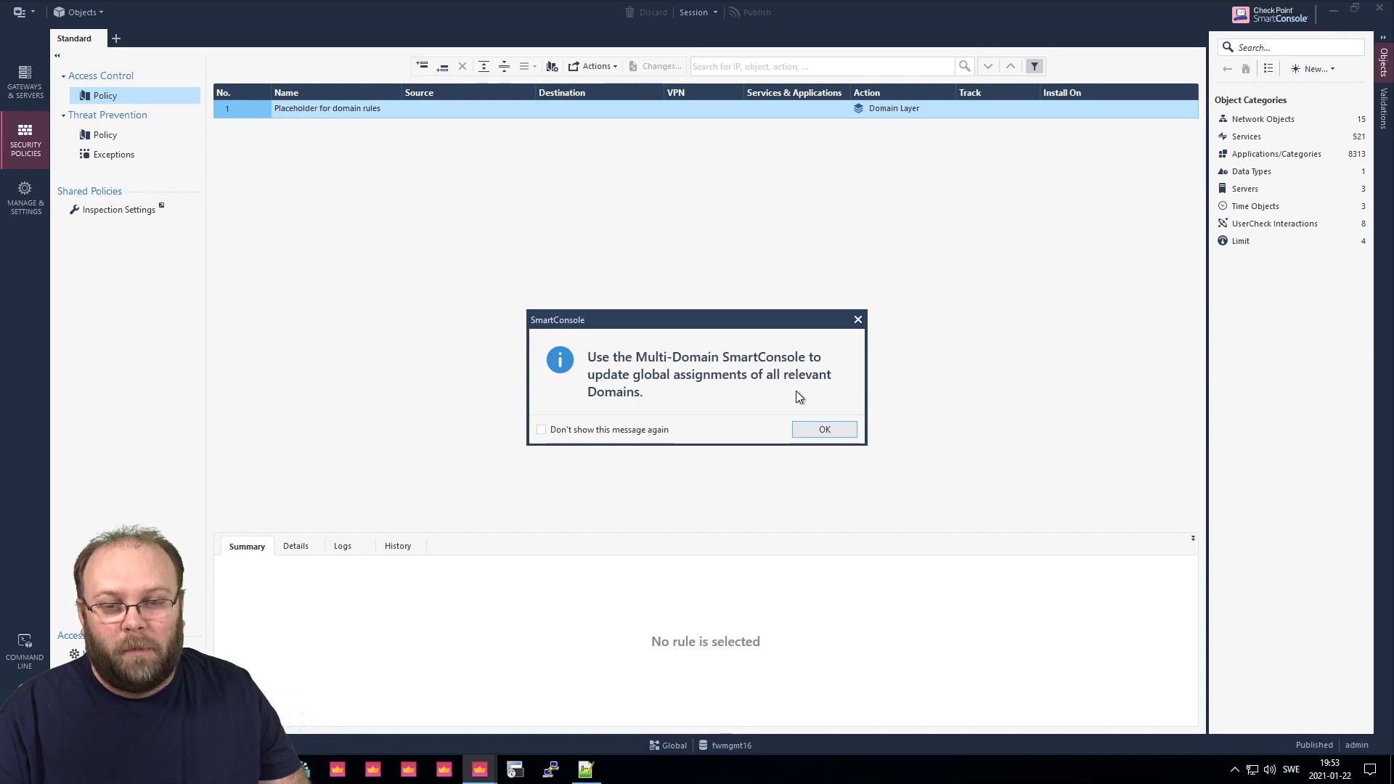
pyautogui.click(820, 428)
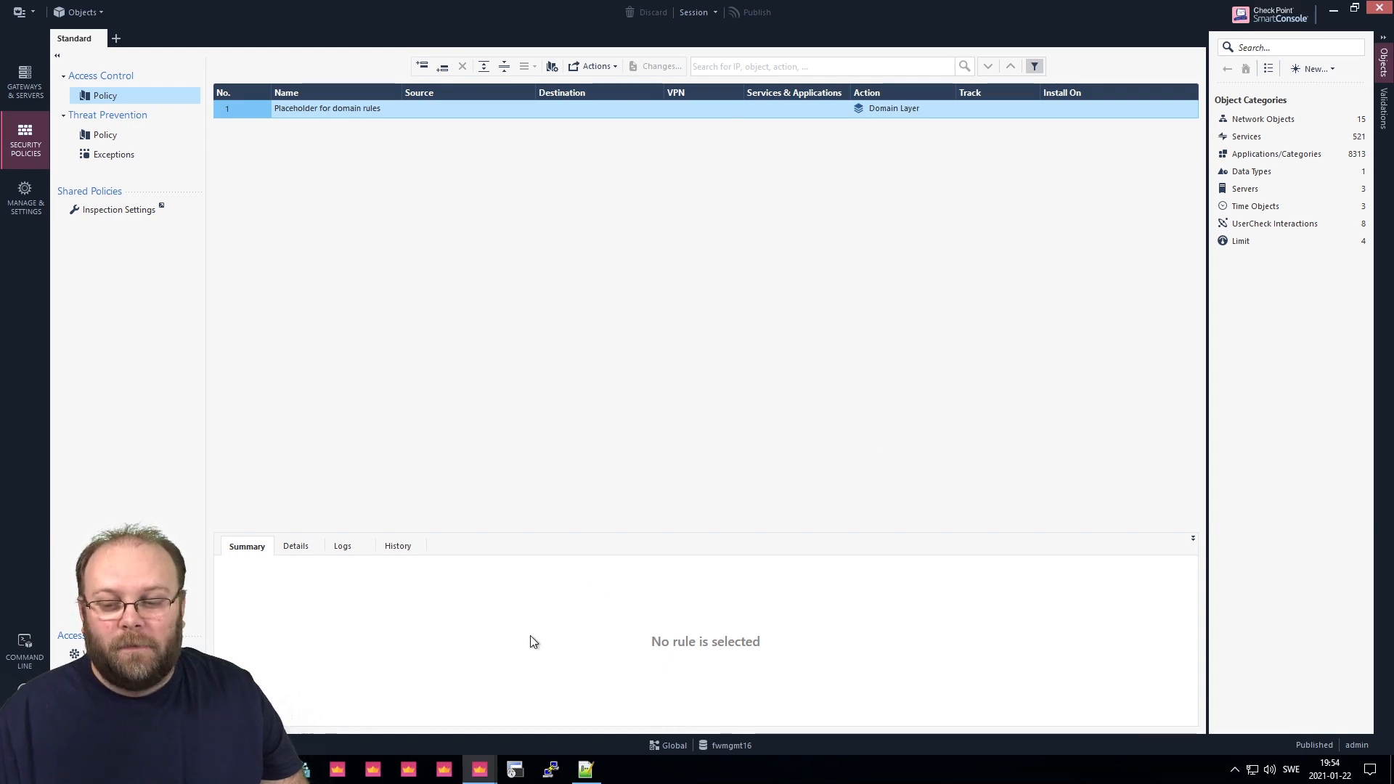
pyautogui.moveTo(479, 769)
pyautogui.click(445, 714)
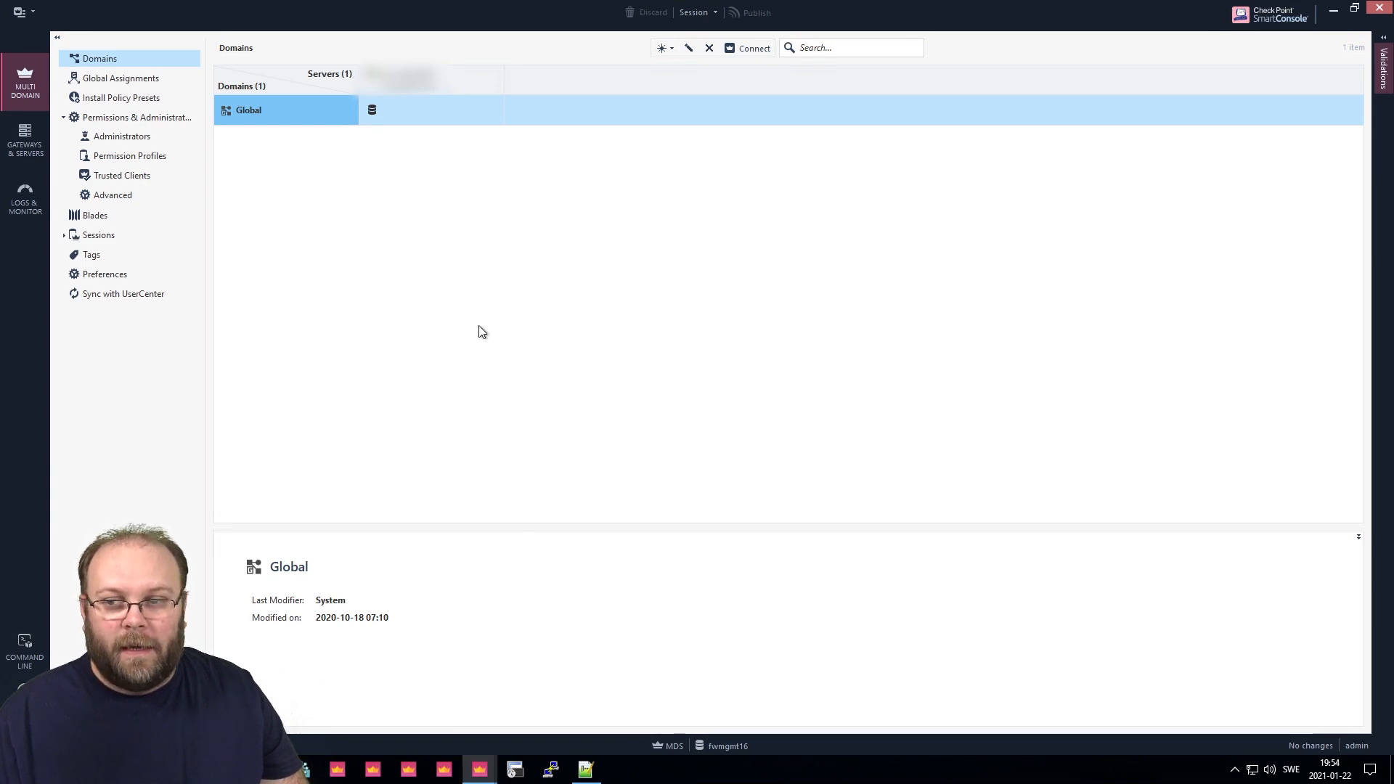
# Show the Administrators page, which lists only the admin account.
pyautogui.click(119, 135)
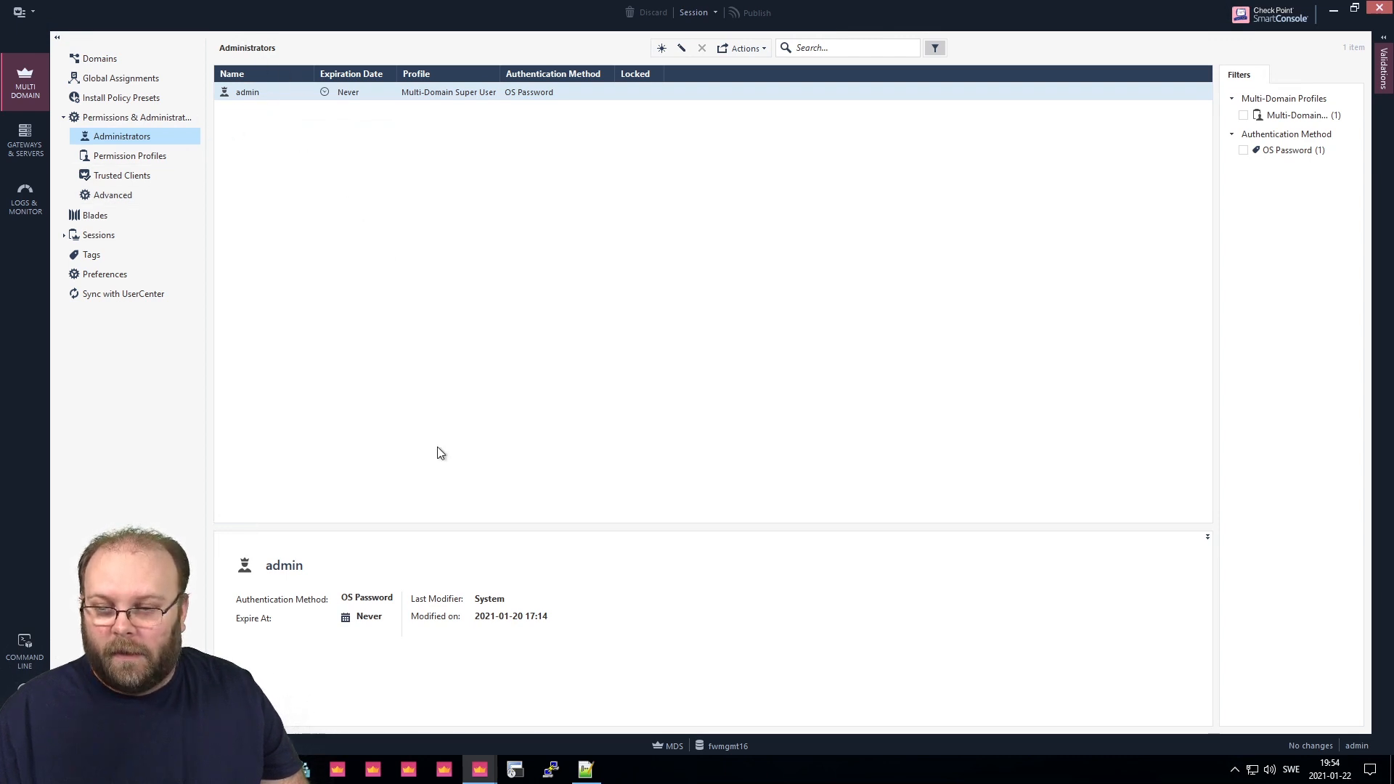
pyautogui.rightClick(488, 768)
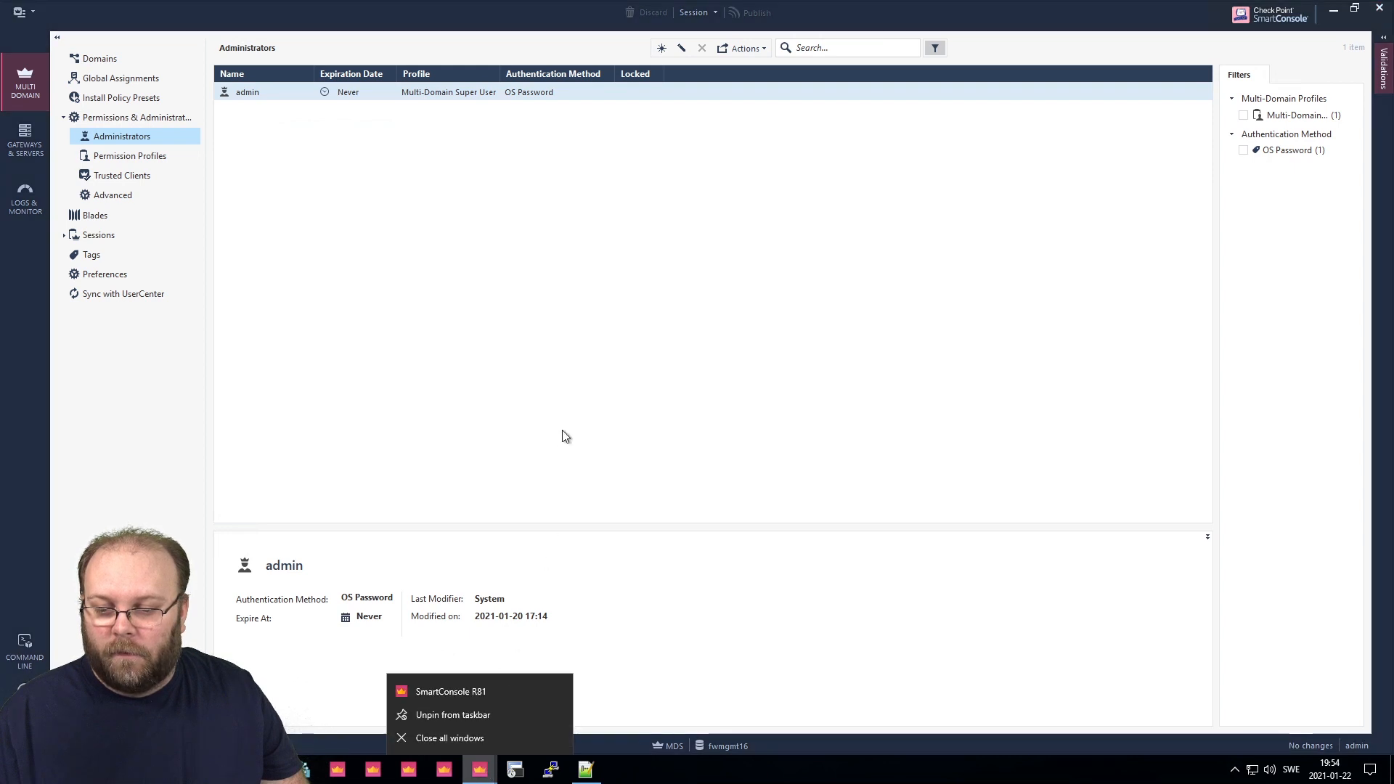
pyautogui.click(565, 429)
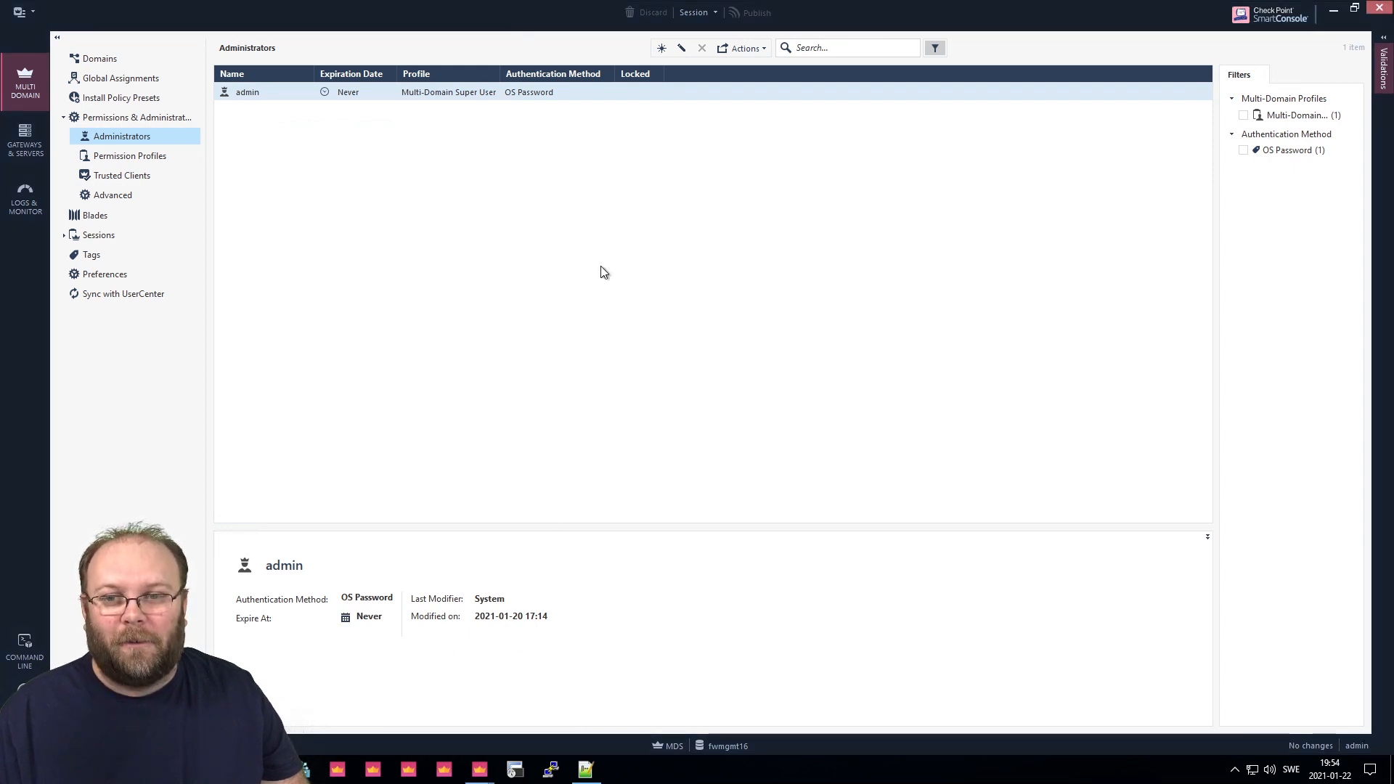
# Add the user's admin account with RADIUS via ggrp_radius and the Multi-Domain Super User profile.
pyautogui.click(660, 48)
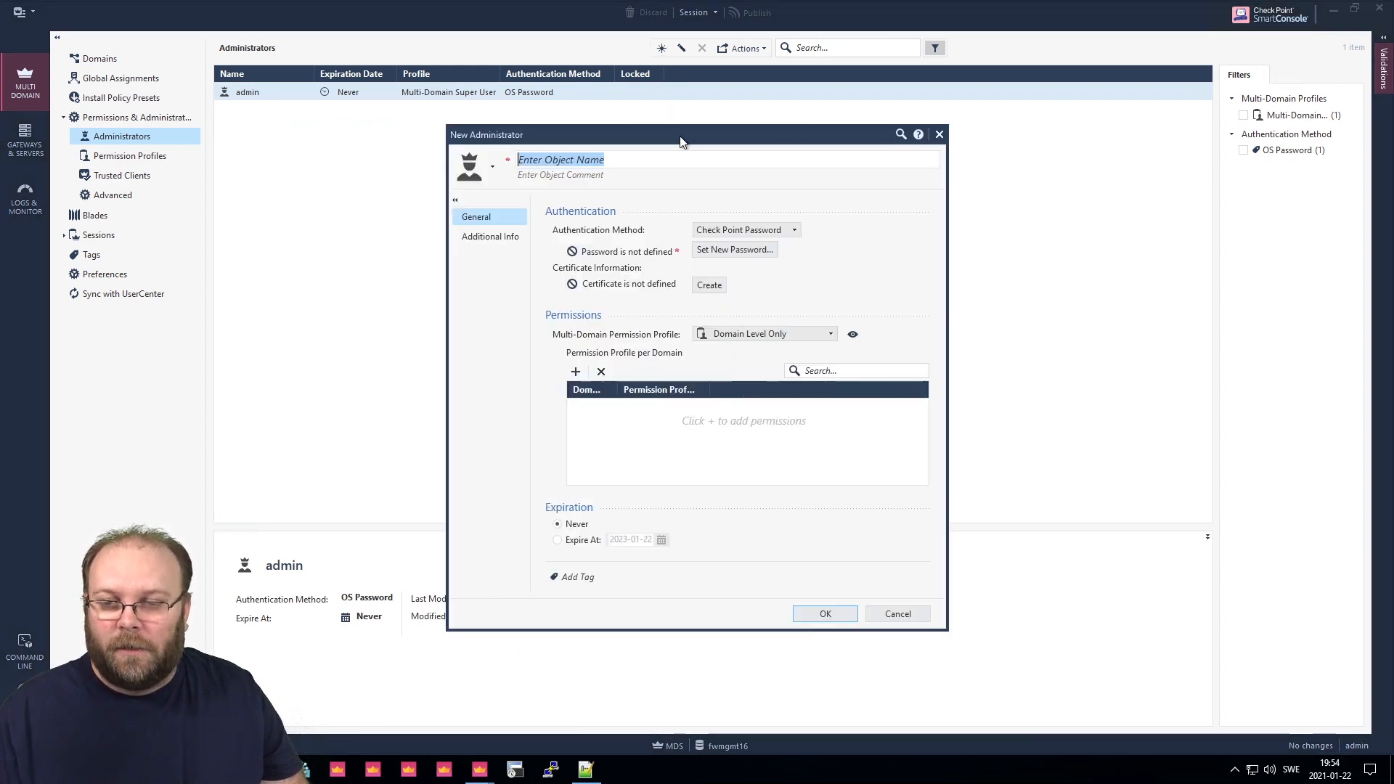
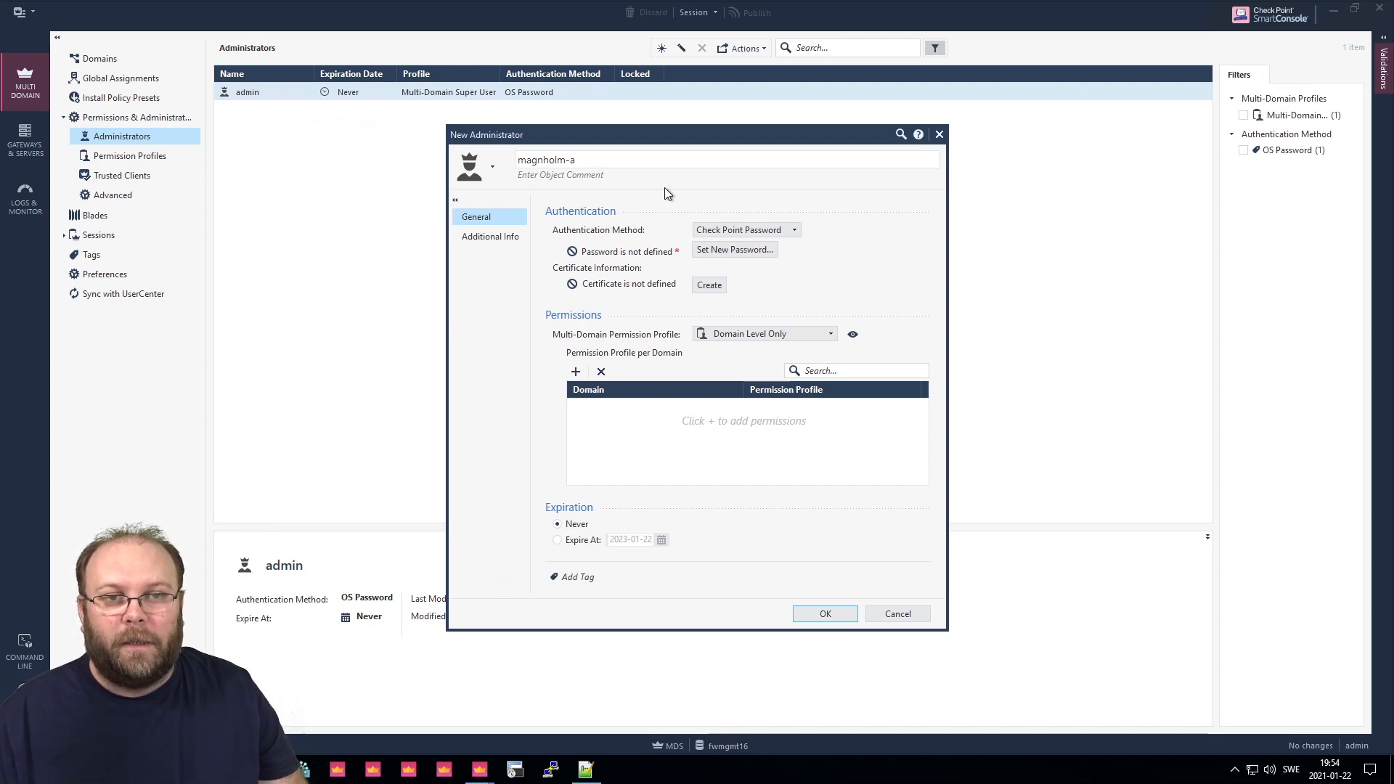
pyautogui.click(733, 228)
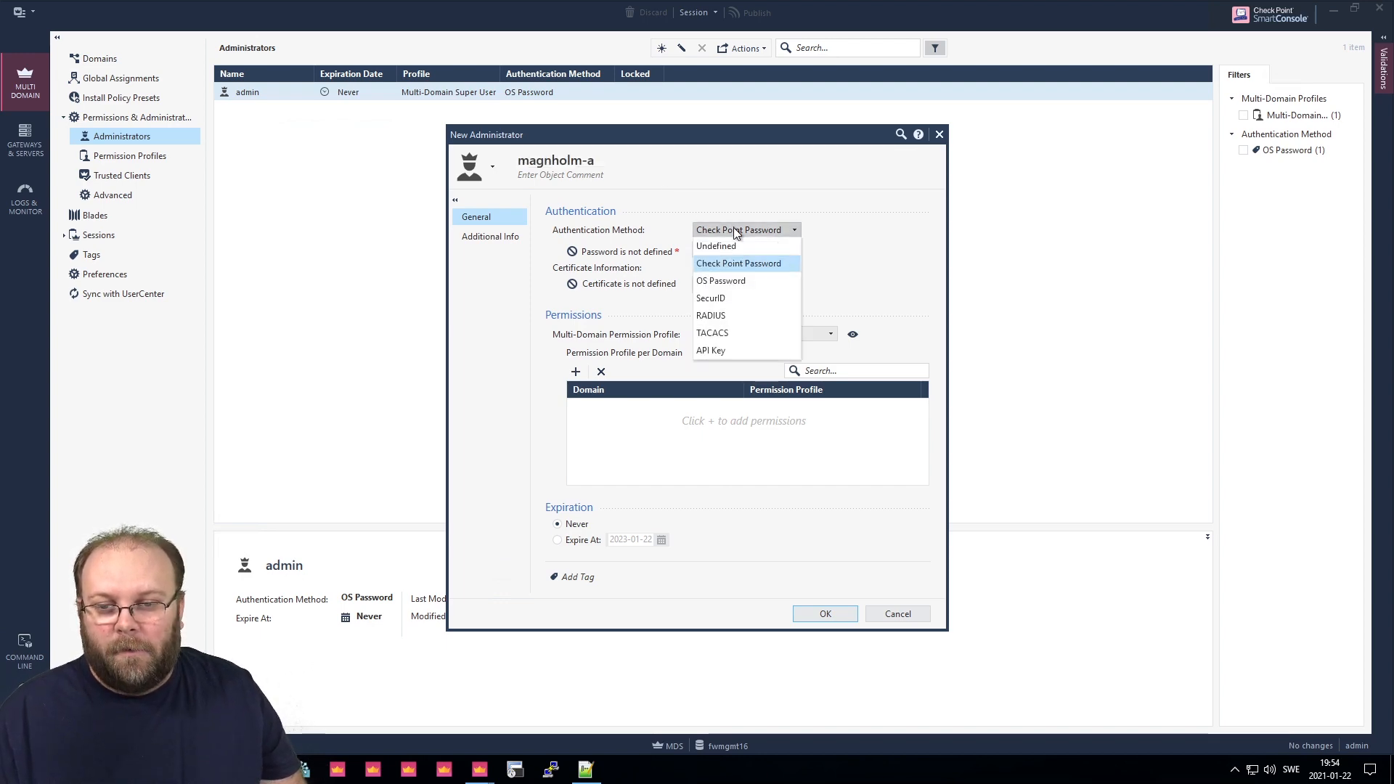
pyautogui.click(741, 315)
pyautogui.click(764, 248)
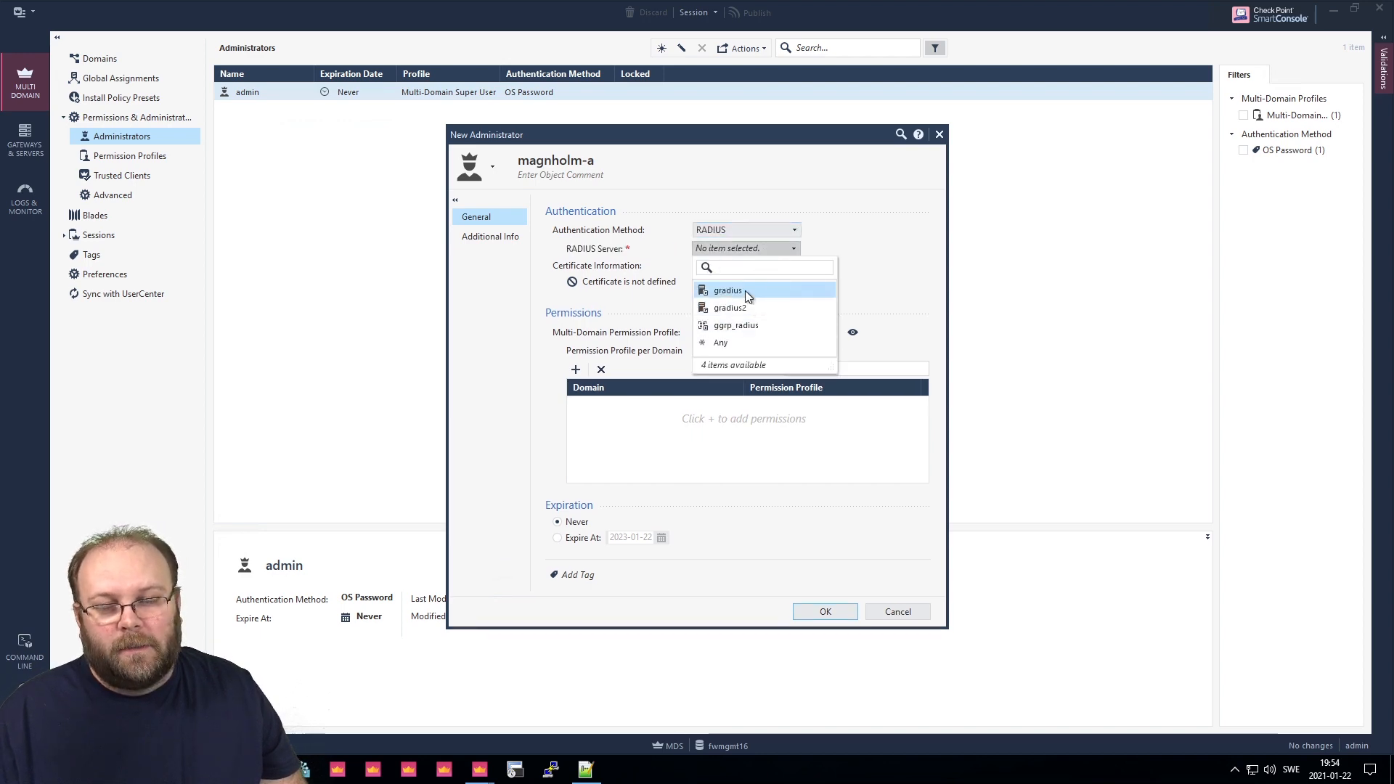
pyautogui.click(757, 325)
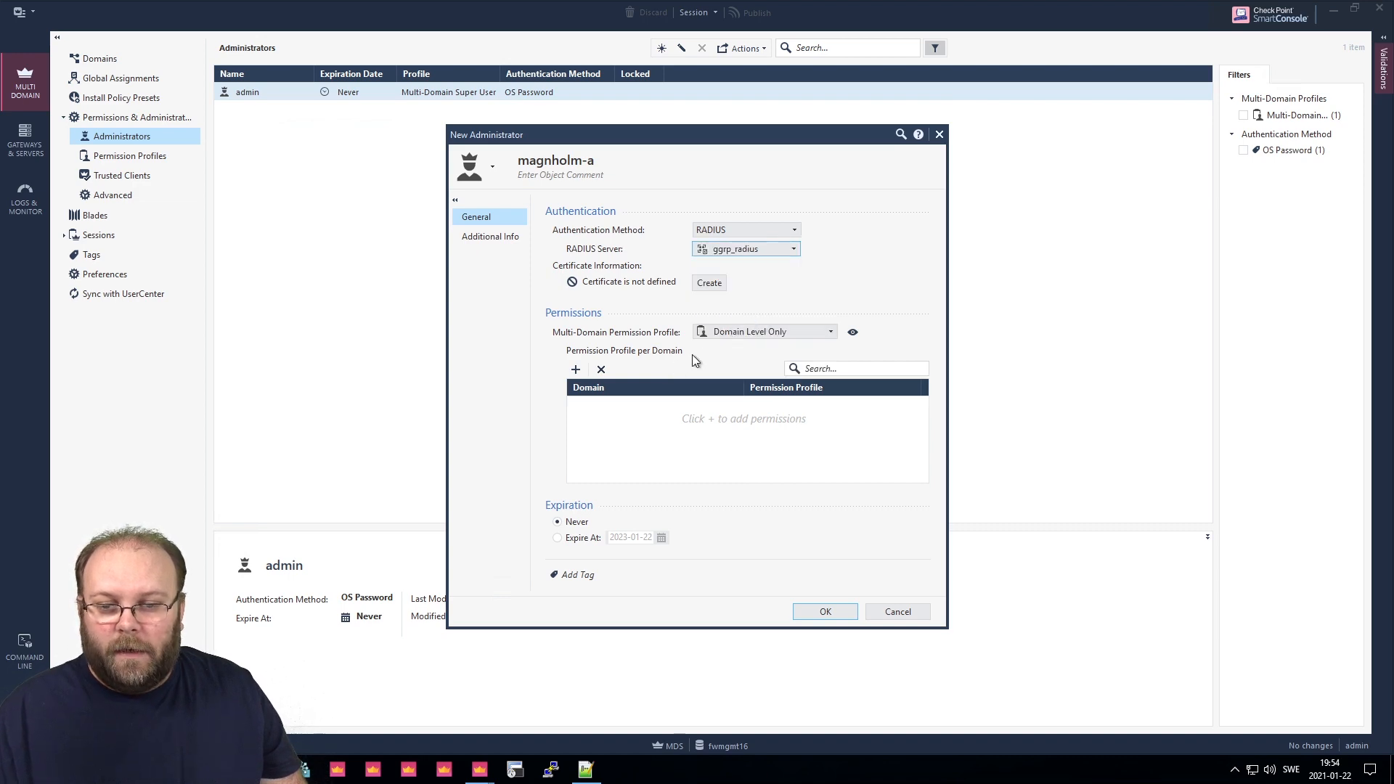
pyautogui.click(726, 335)
pyautogui.click(773, 375)
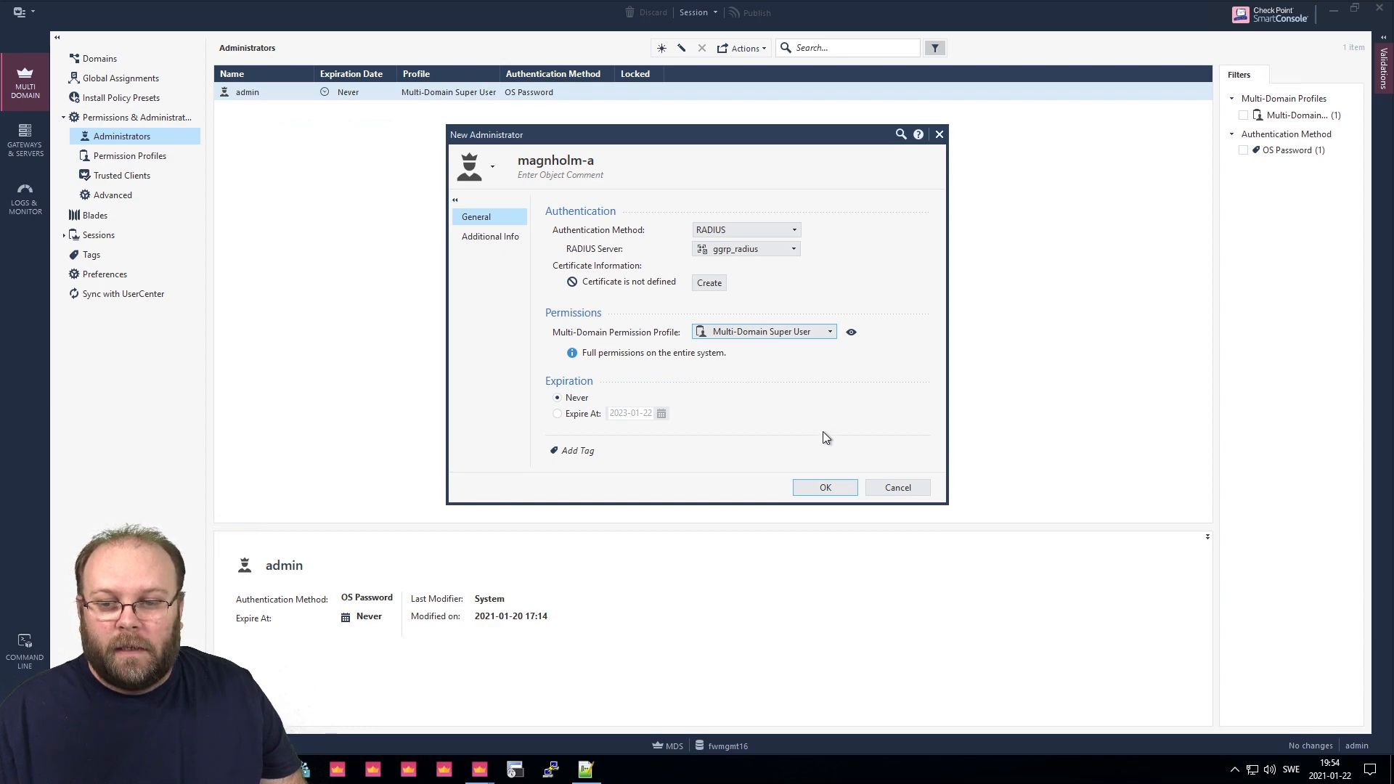
pyautogui.click(835, 487)
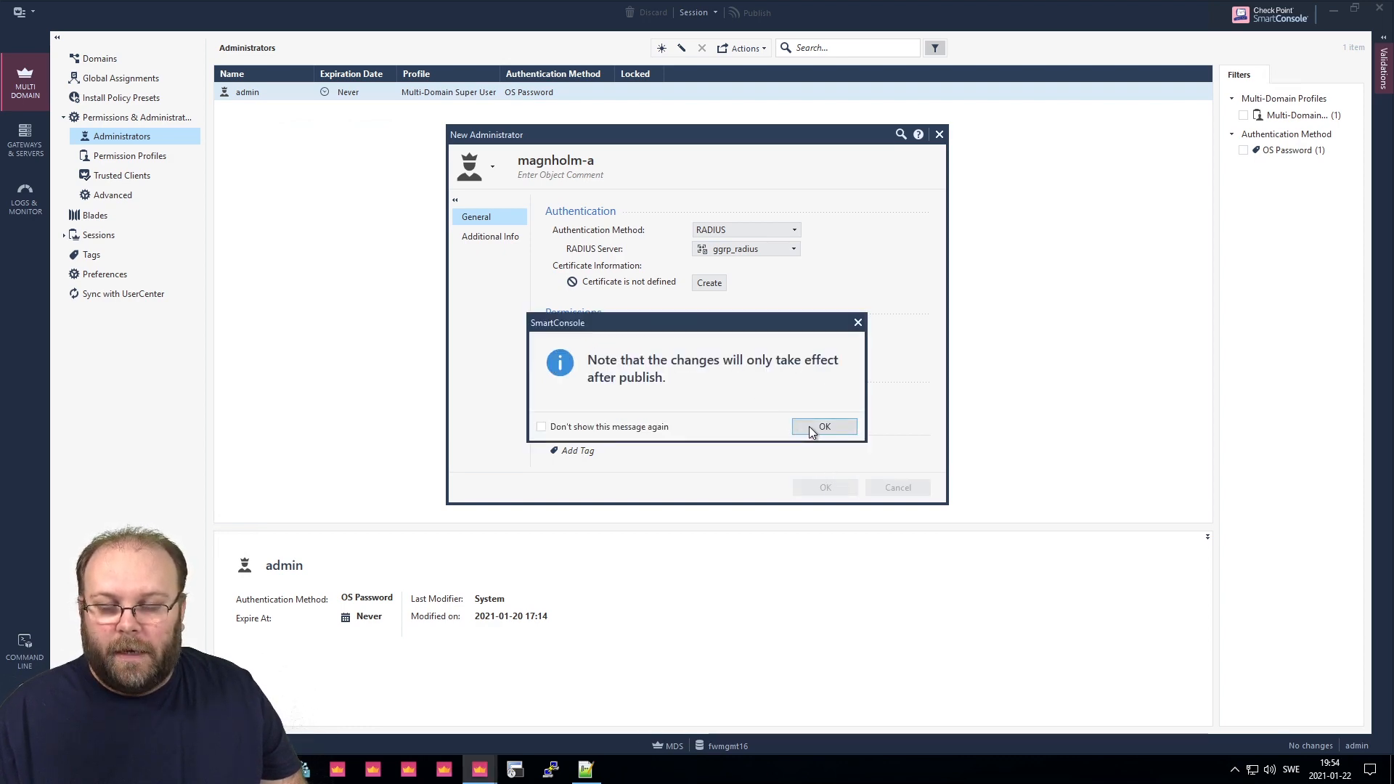
pyautogui.click(809, 426)
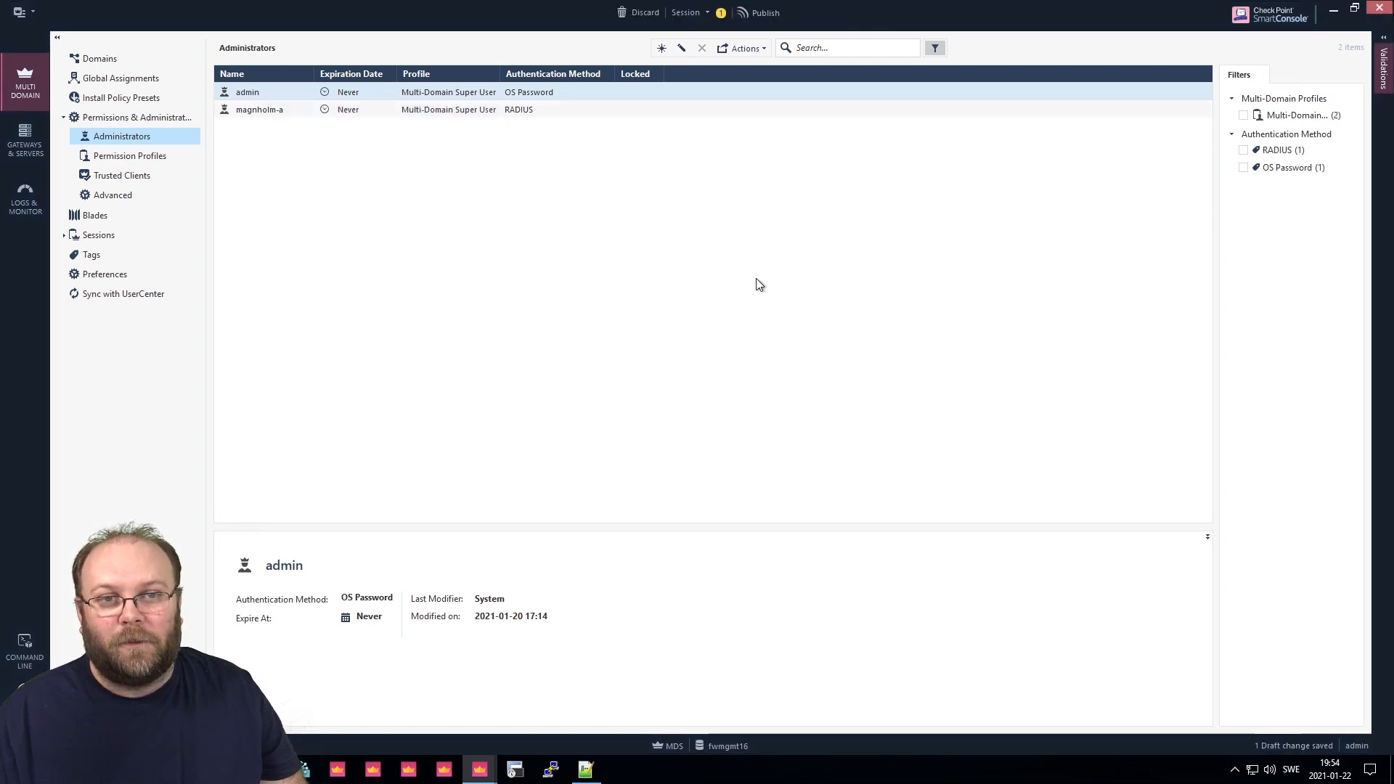
# Publish the new administrator and launch a fresh SmartConsole R81 login window.
pyautogui.click(760, 13)
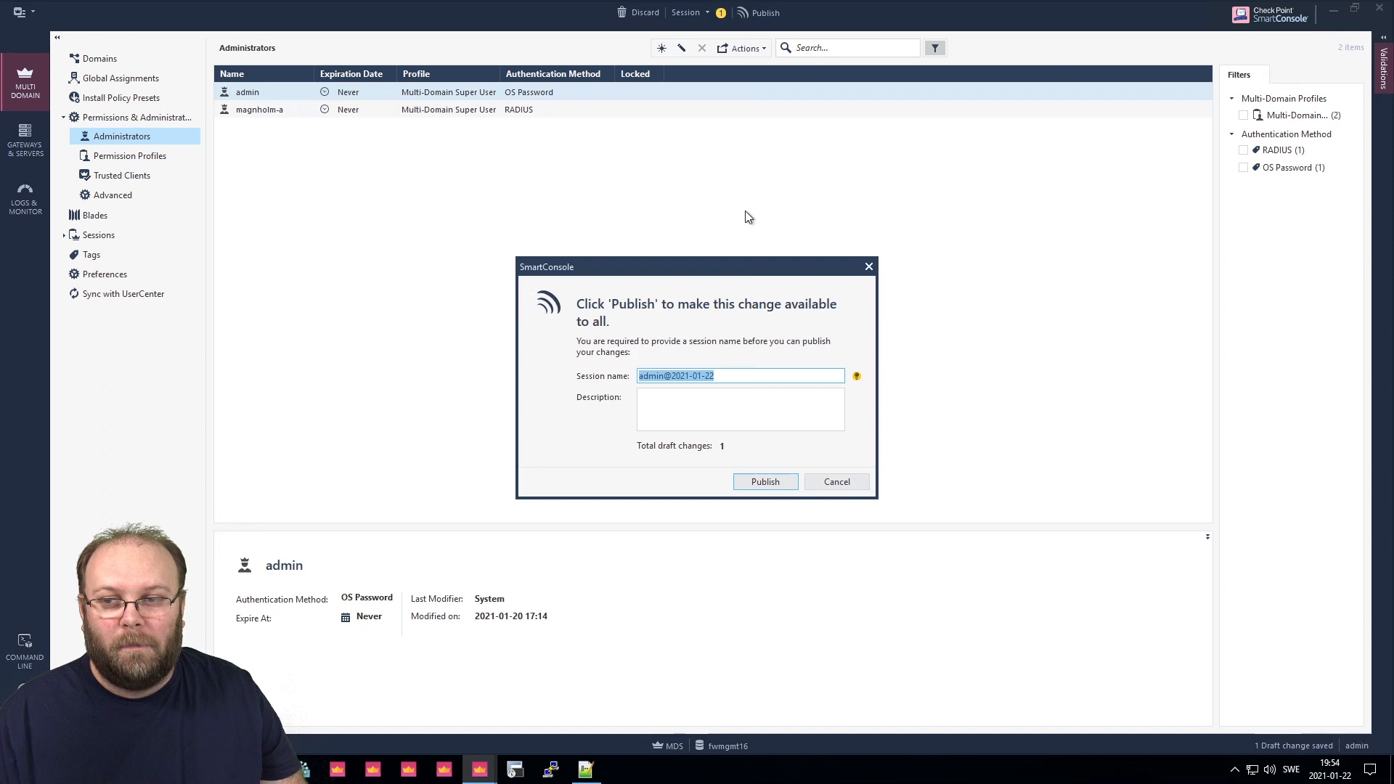
pyautogui.click(751, 484)
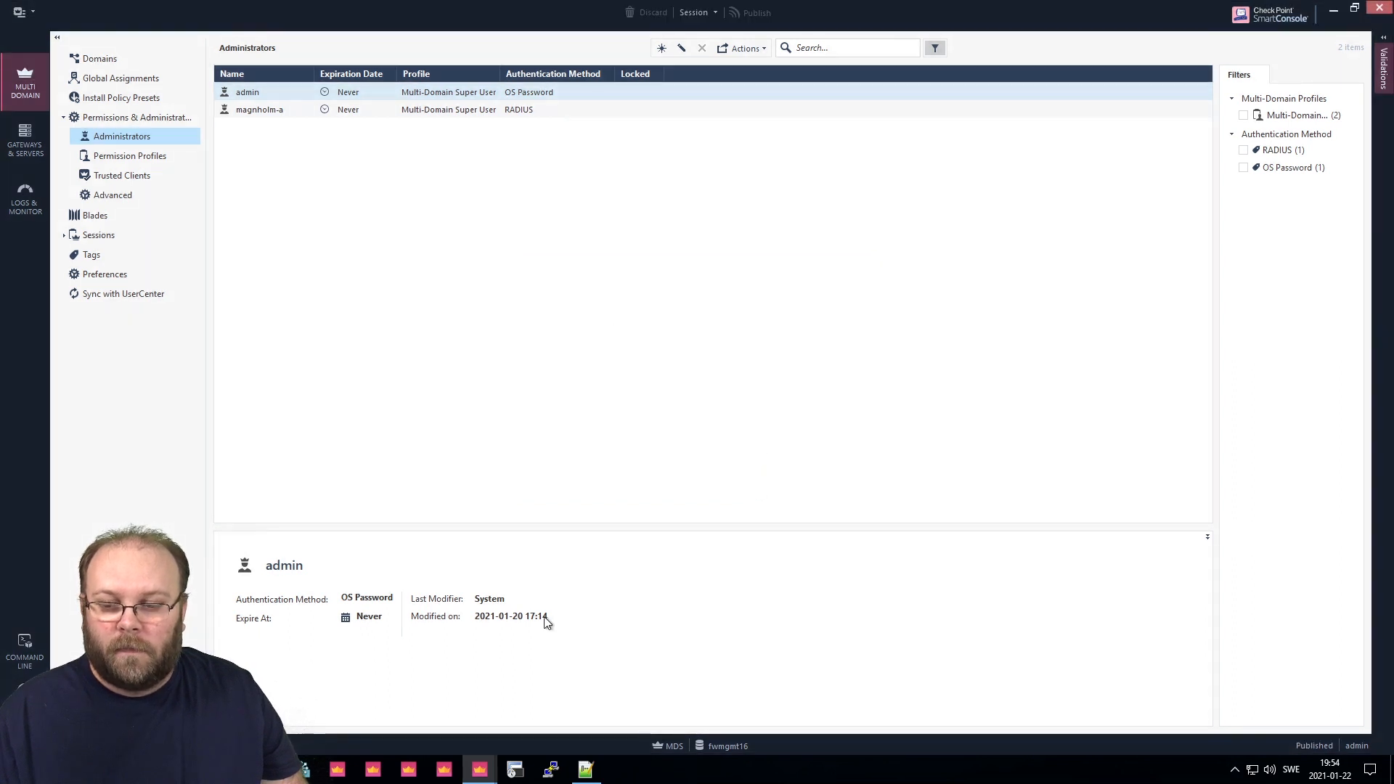
pyautogui.rightClick(479, 769)
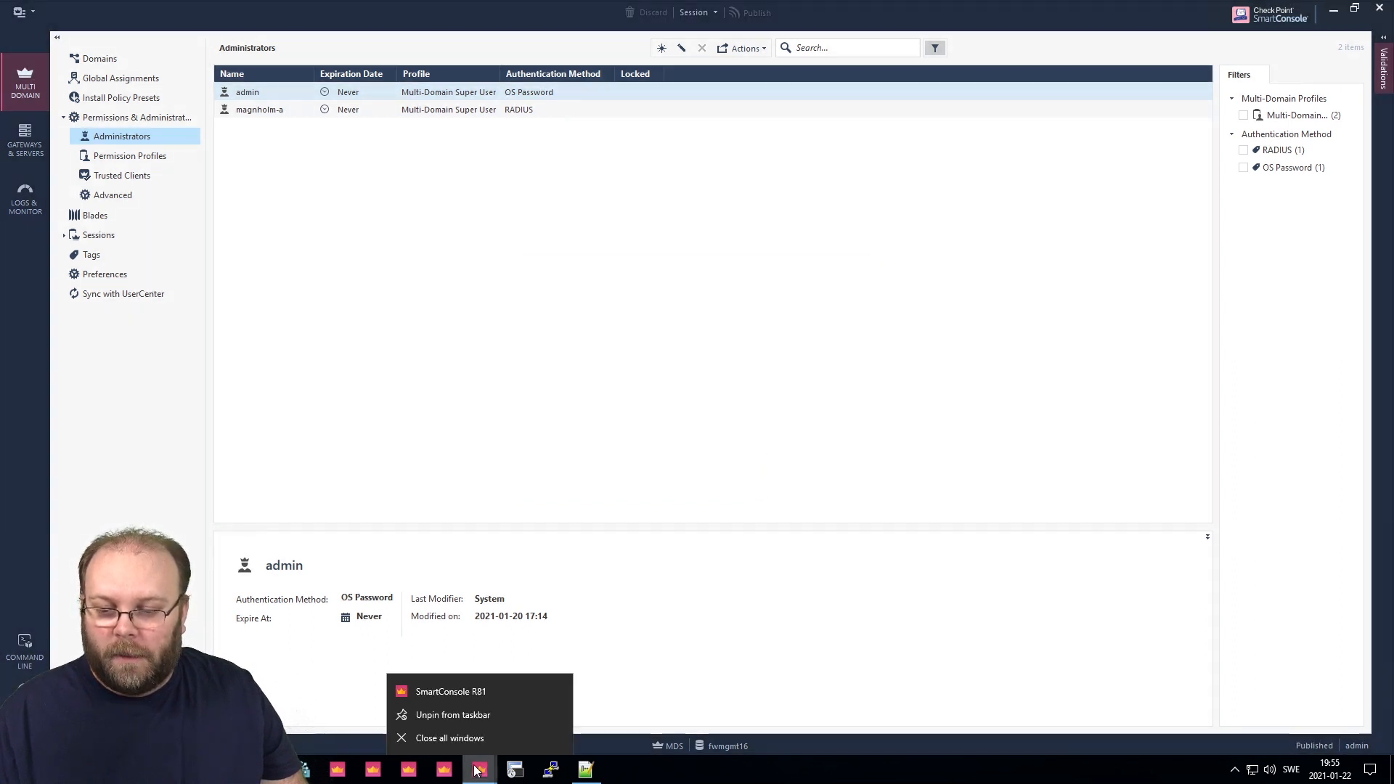
pyautogui.click(474, 691)
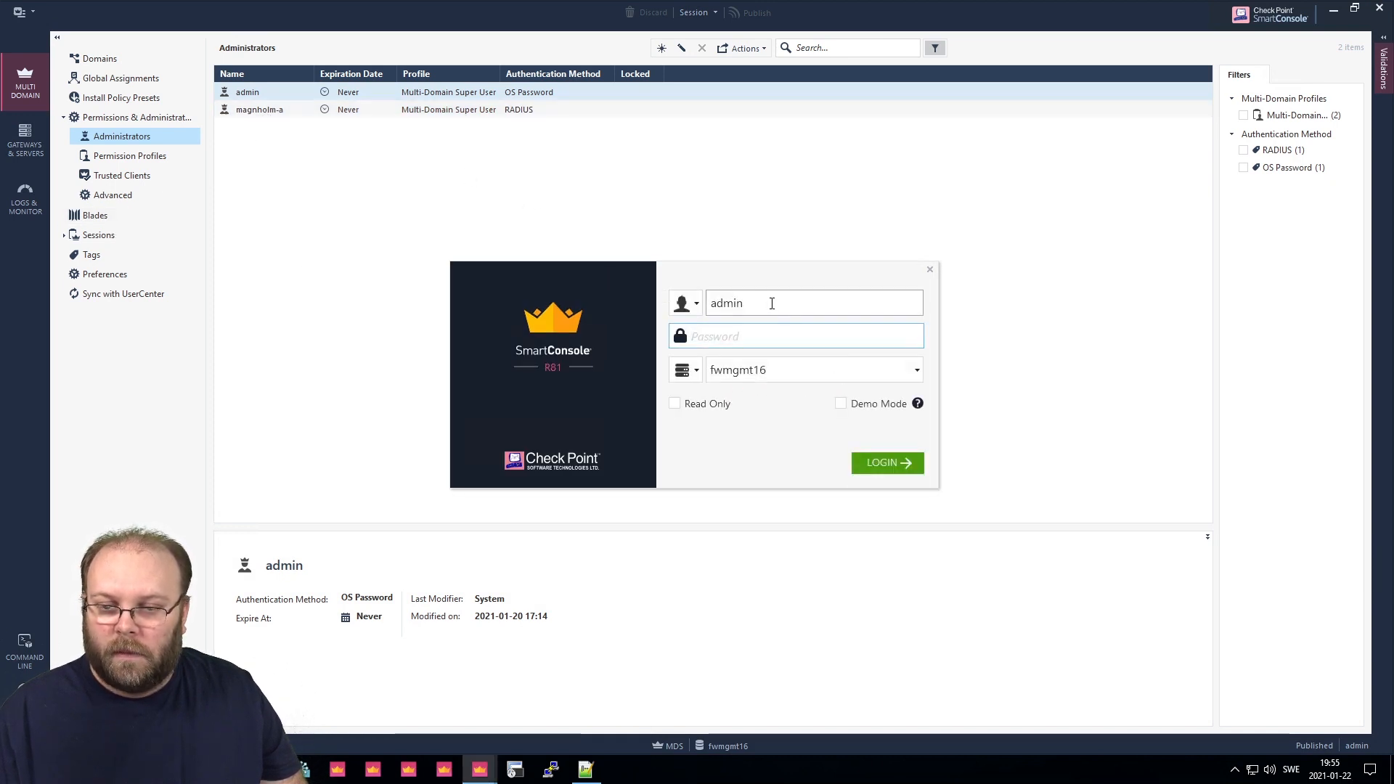
# Log in to SmartConsole with the RADIUS administrator's username and password.
pyautogui.doubleClick(772, 304)
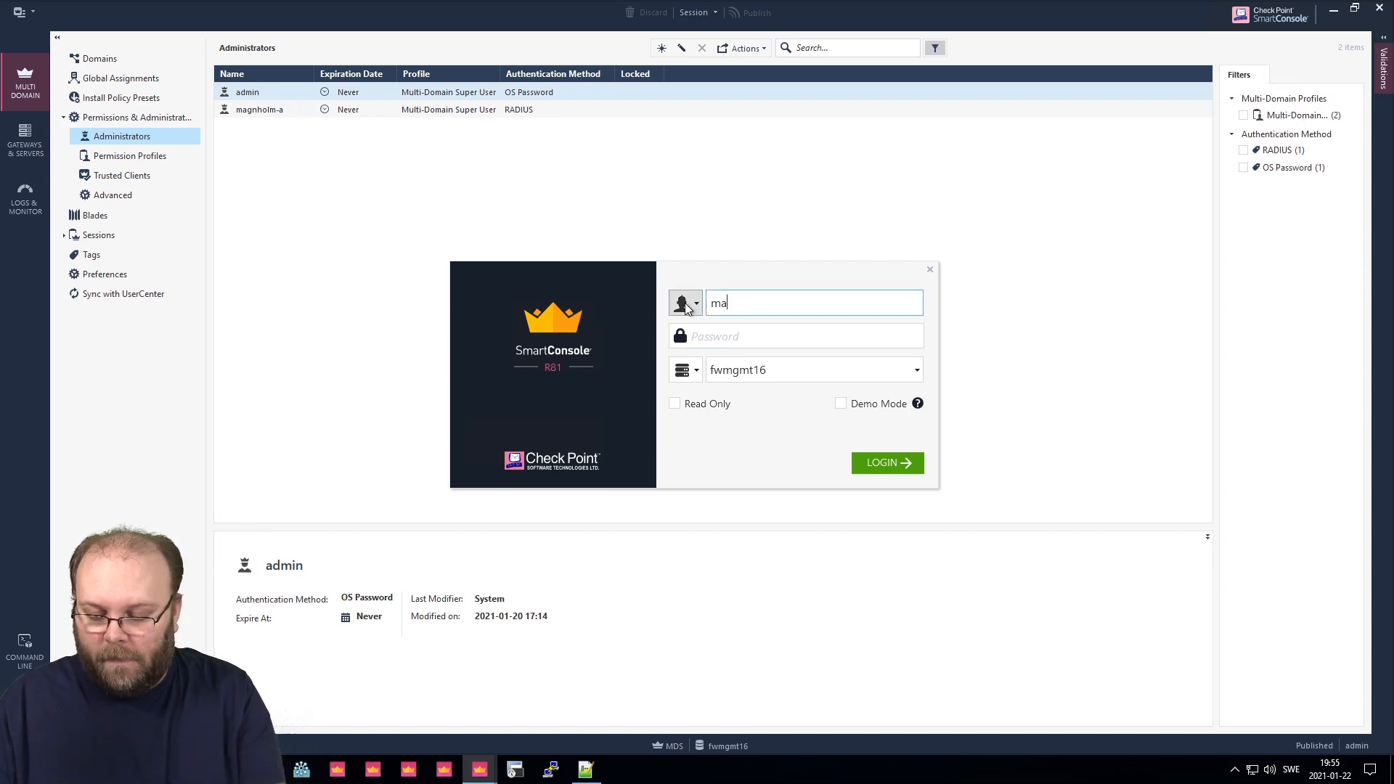
pyautogui.press('Tab')
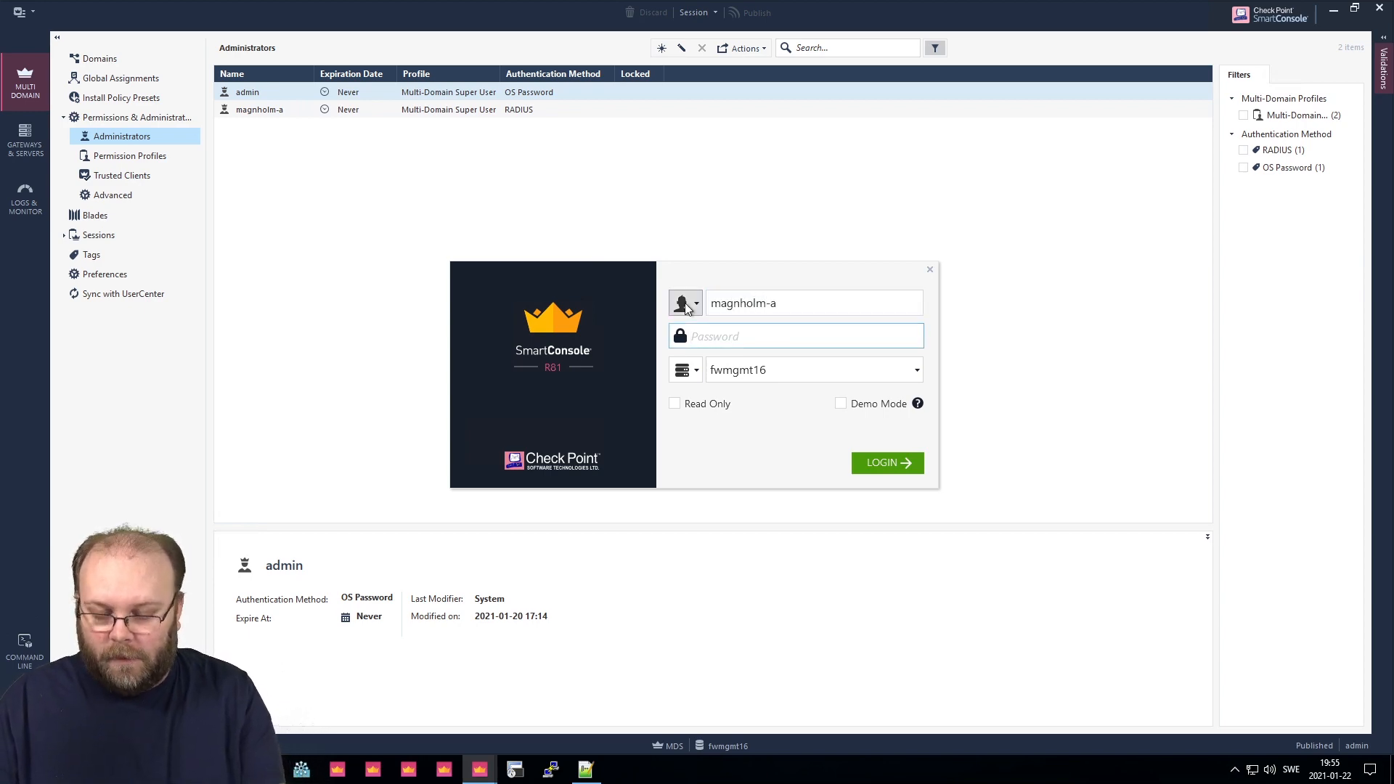
pyautogui.write('••••••••••')
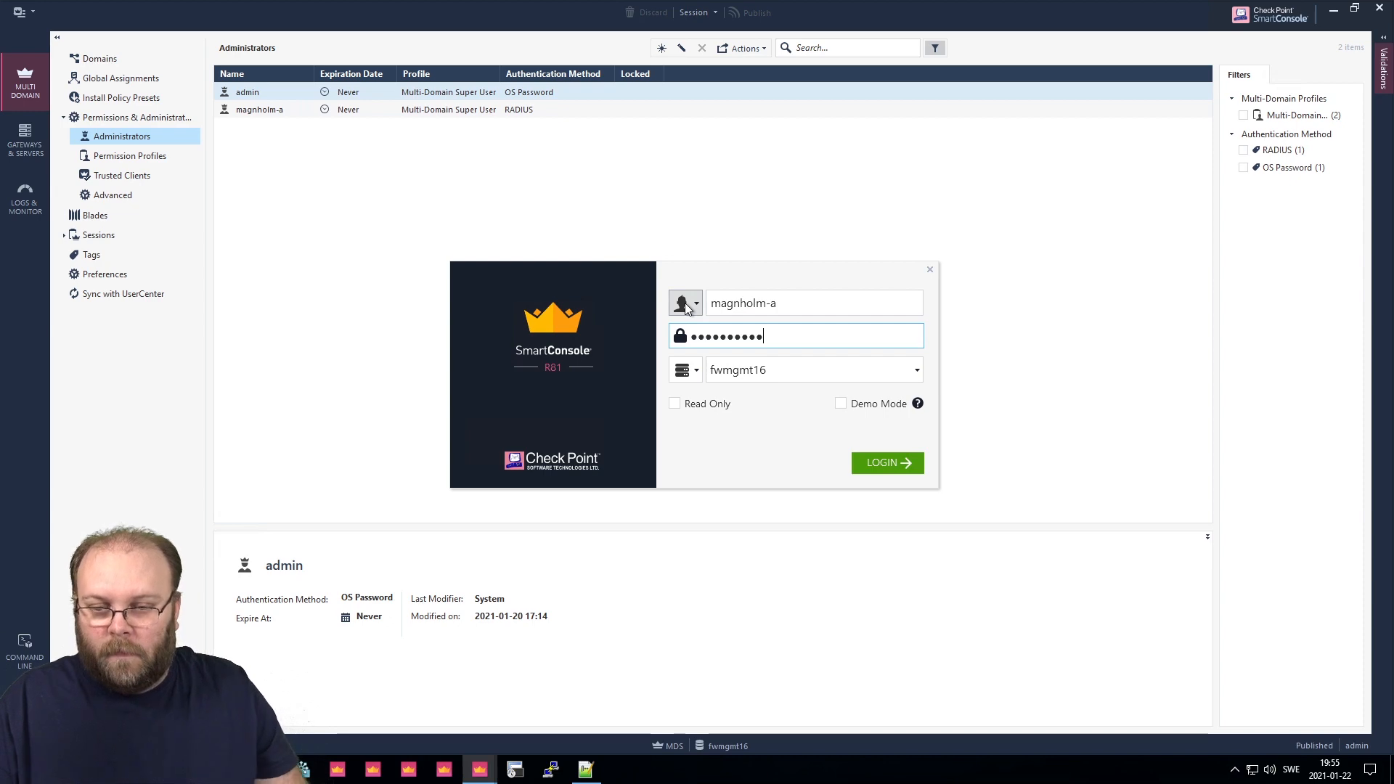
pyautogui.click(897, 470)
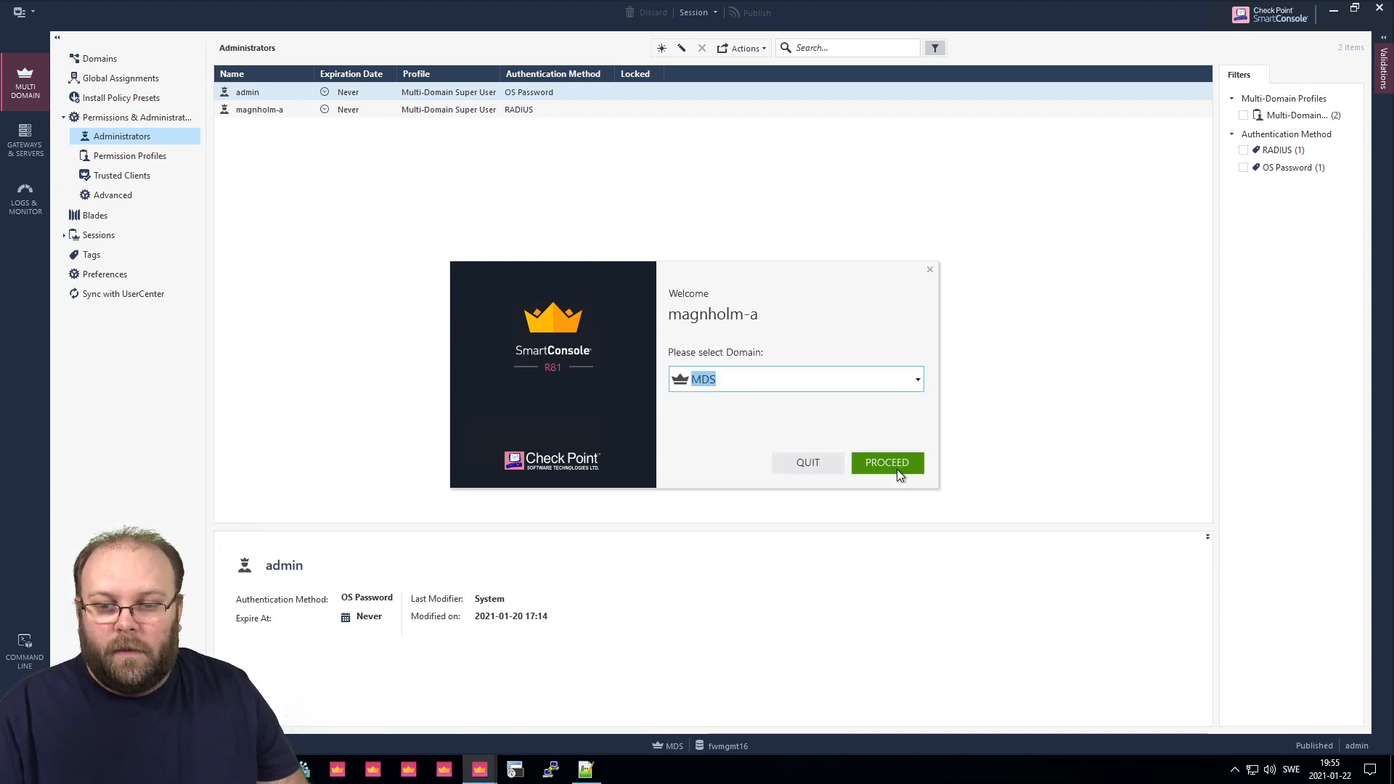
# Keep MDS as the login domain and proceed to the Domains view.
pyautogui.click(919, 381)
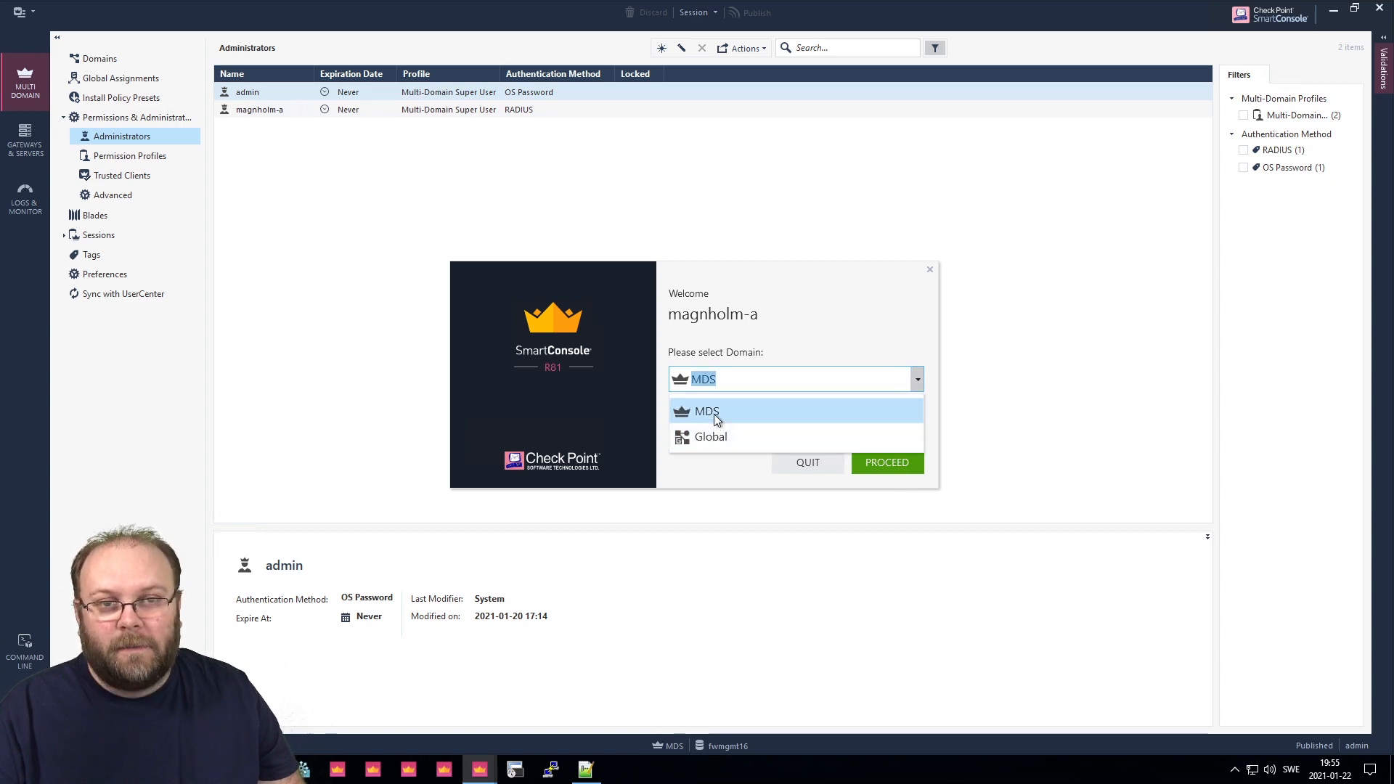
pyautogui.click(825, 323)
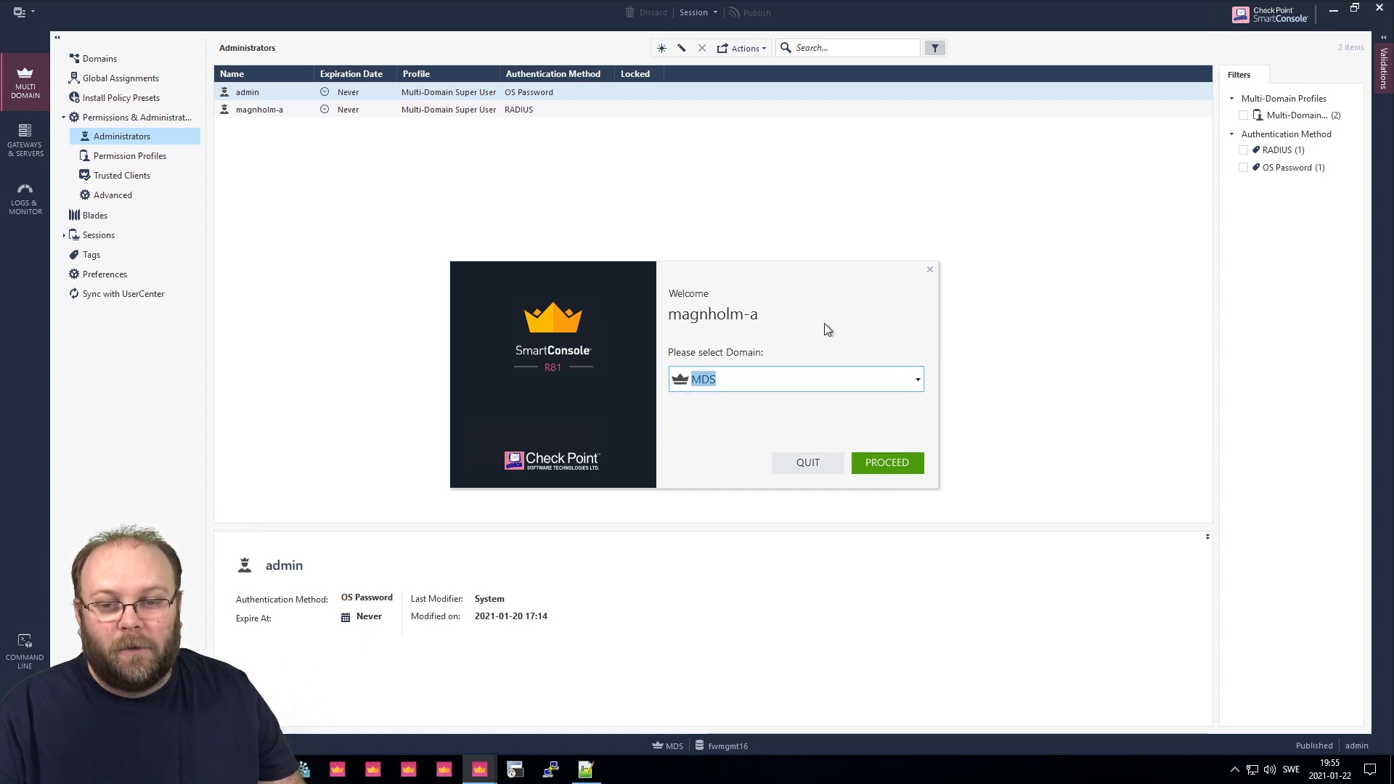
pyautogui.click(895, 468)
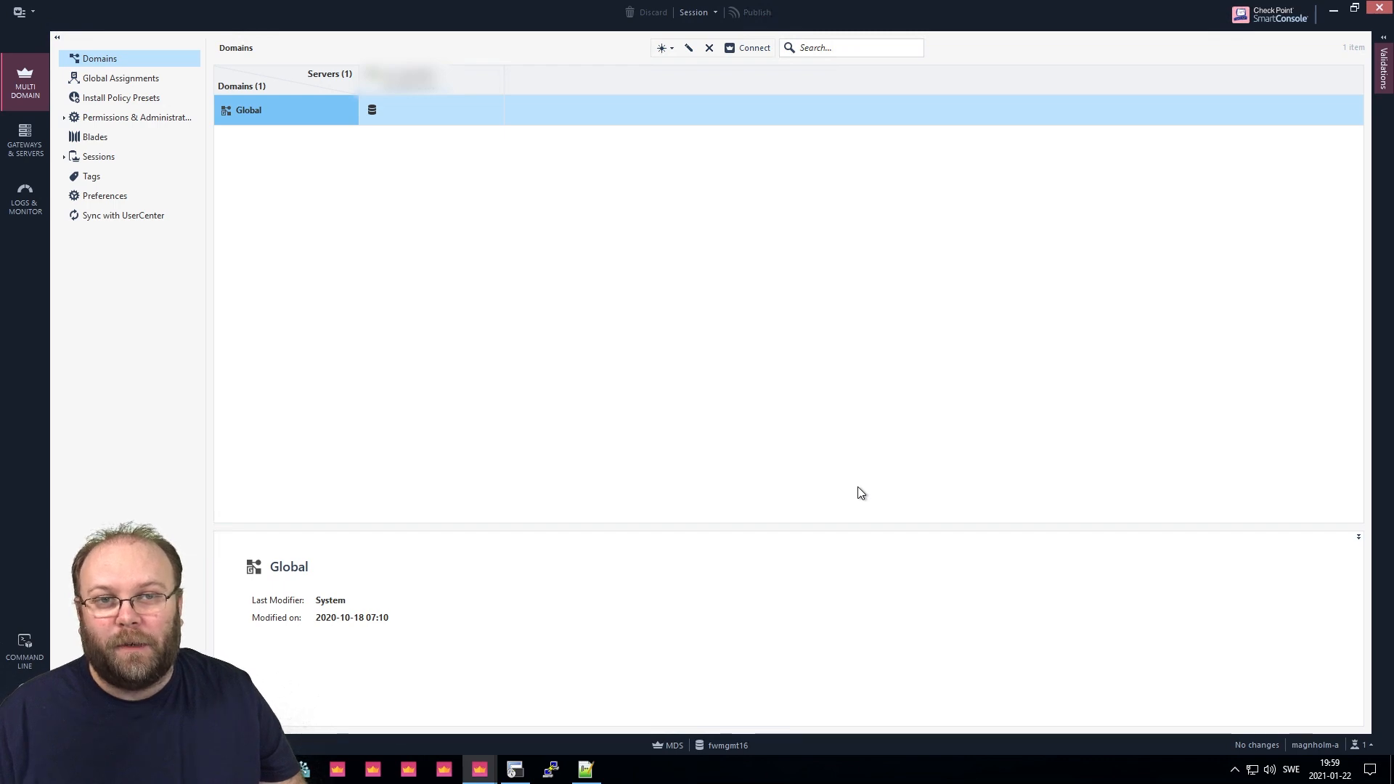
# In SecureCRT, attempt an SSH login to fwmgmt16 with the RADIUS username and password.
pyautogui.click(522, 775)
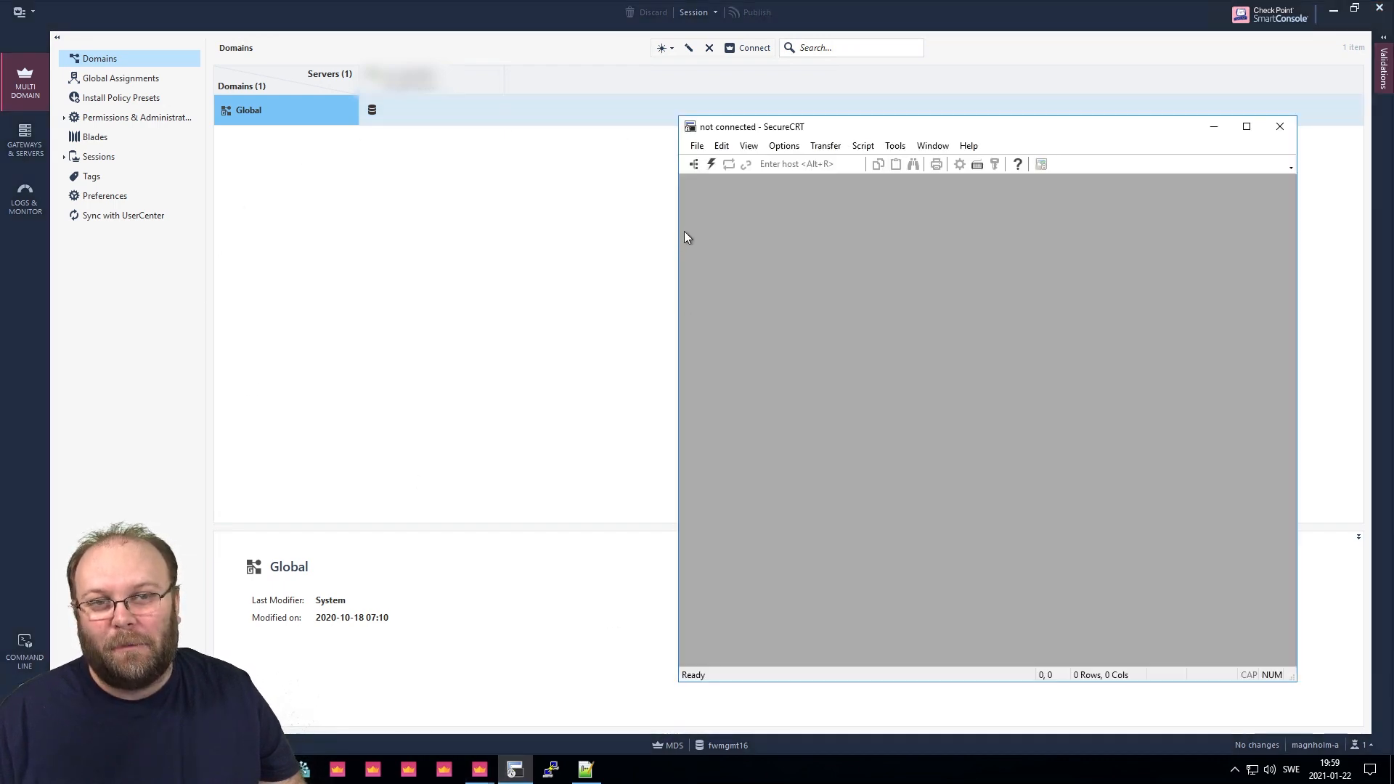
pyautogui.click(712, 164)
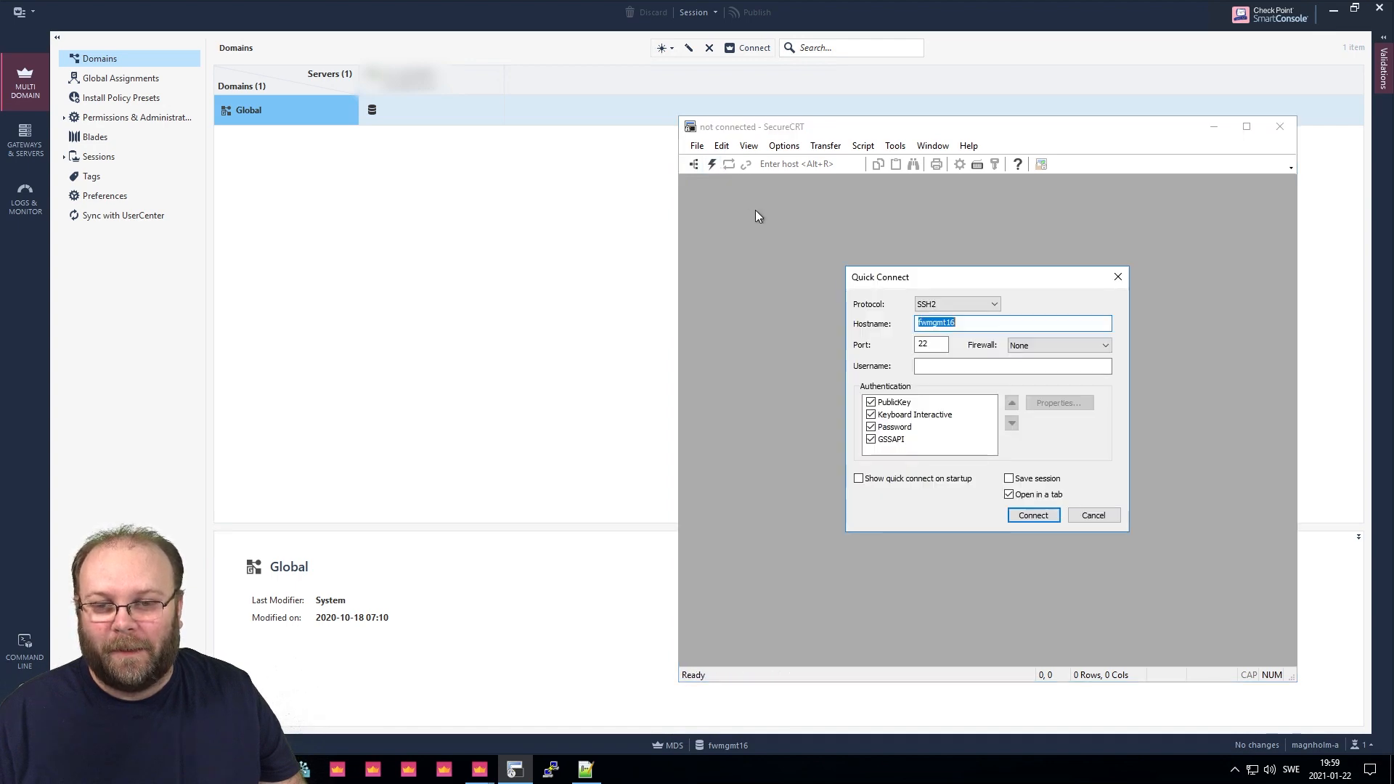
pyautogui.click(1031, 516)
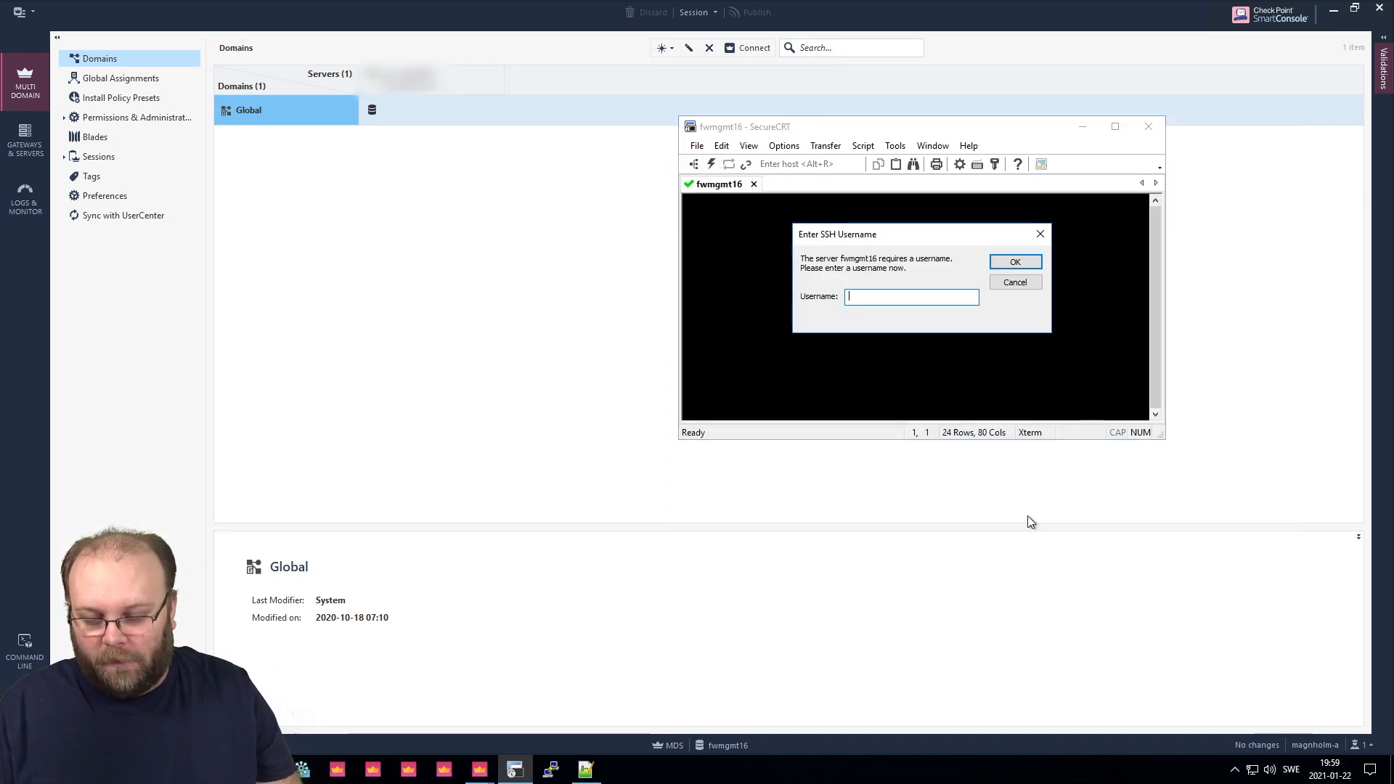
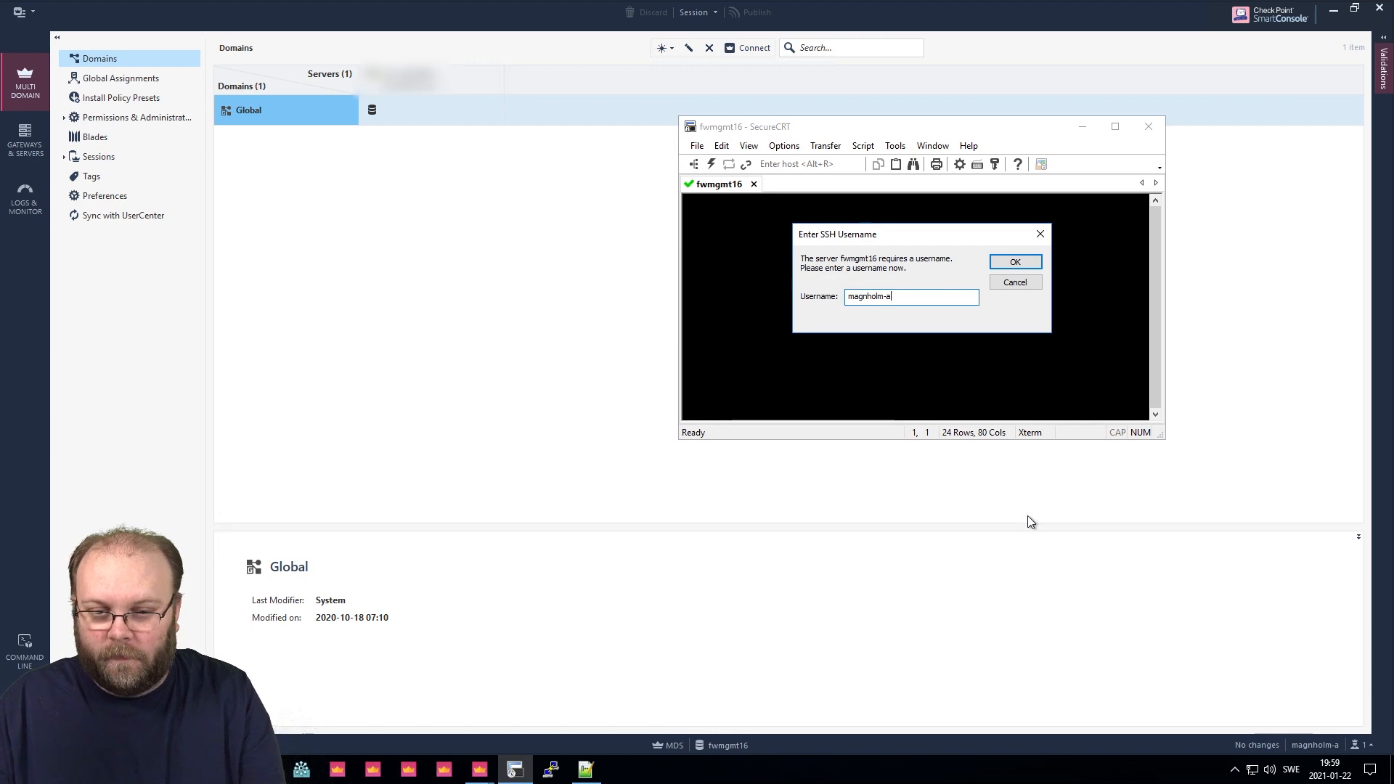
pyautogui.press('Return')
pyautogui.write('**********')
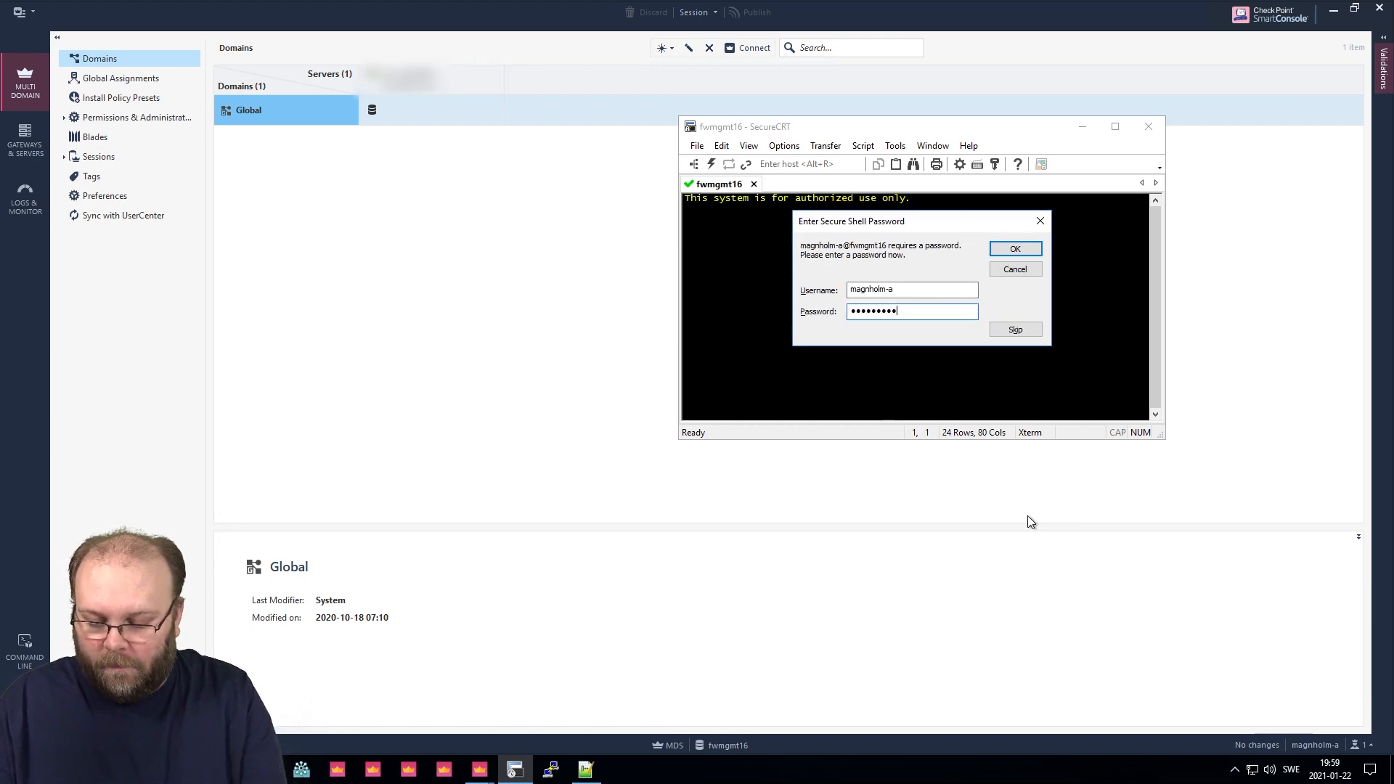
pyautogui.press('Return')
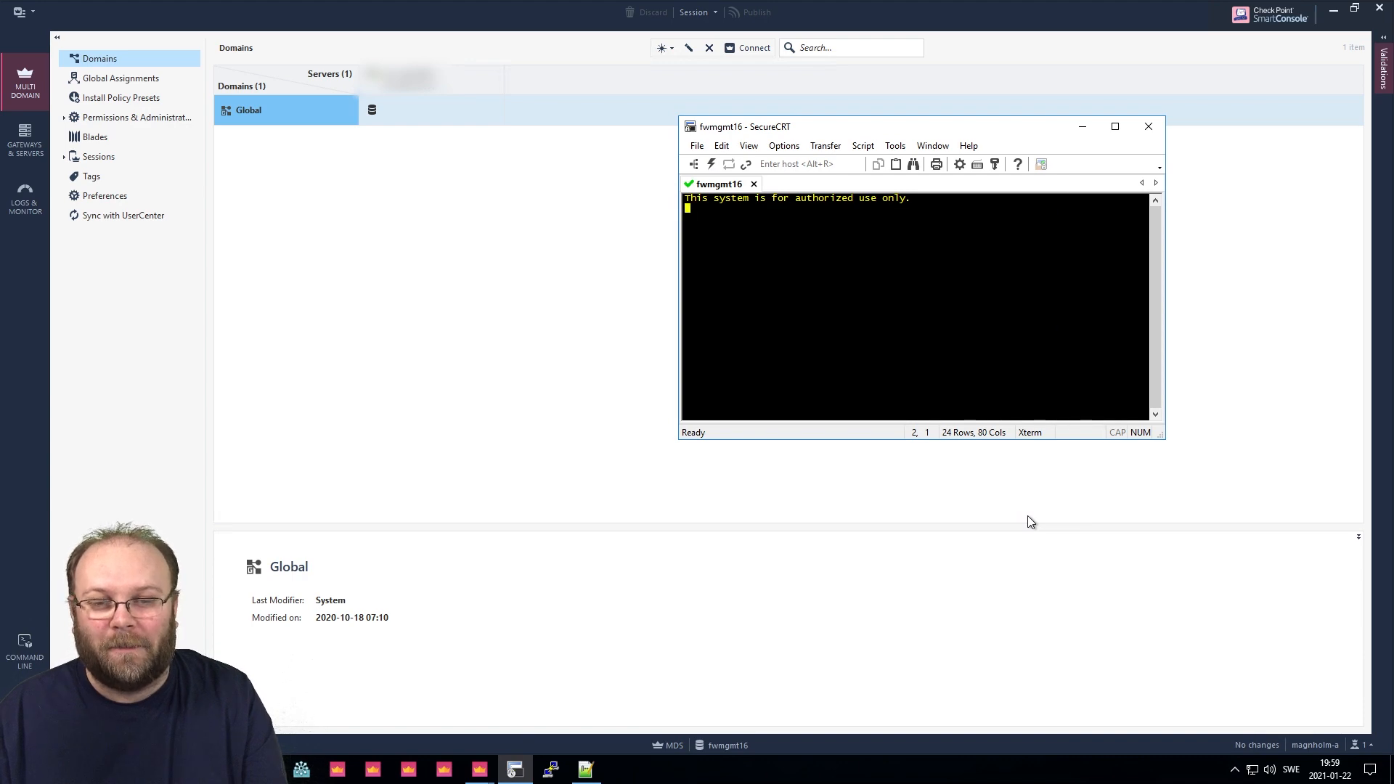
# Dismiss the authentication failure, cancel the repeated password prompt and close the failed session.
pyautogui.press('Return')
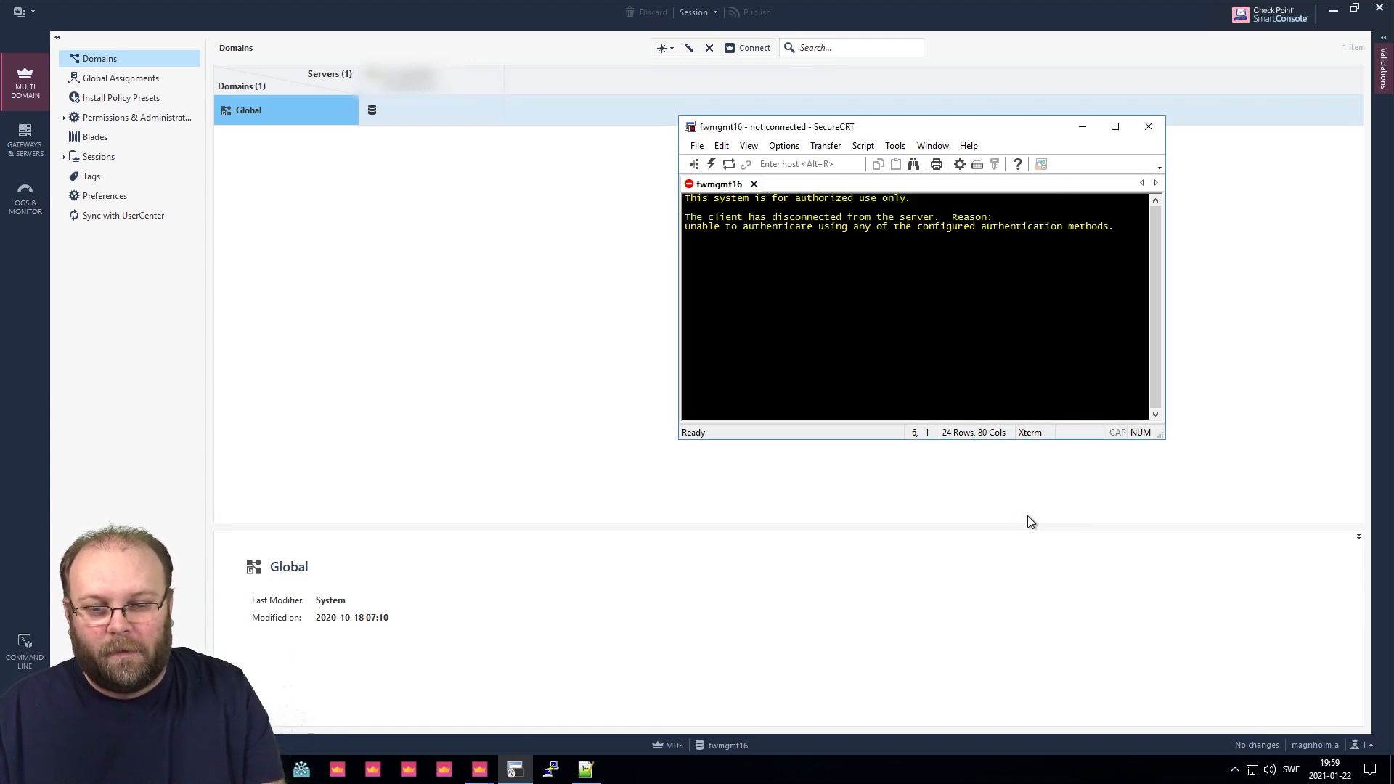
pyautogui.press('Return')
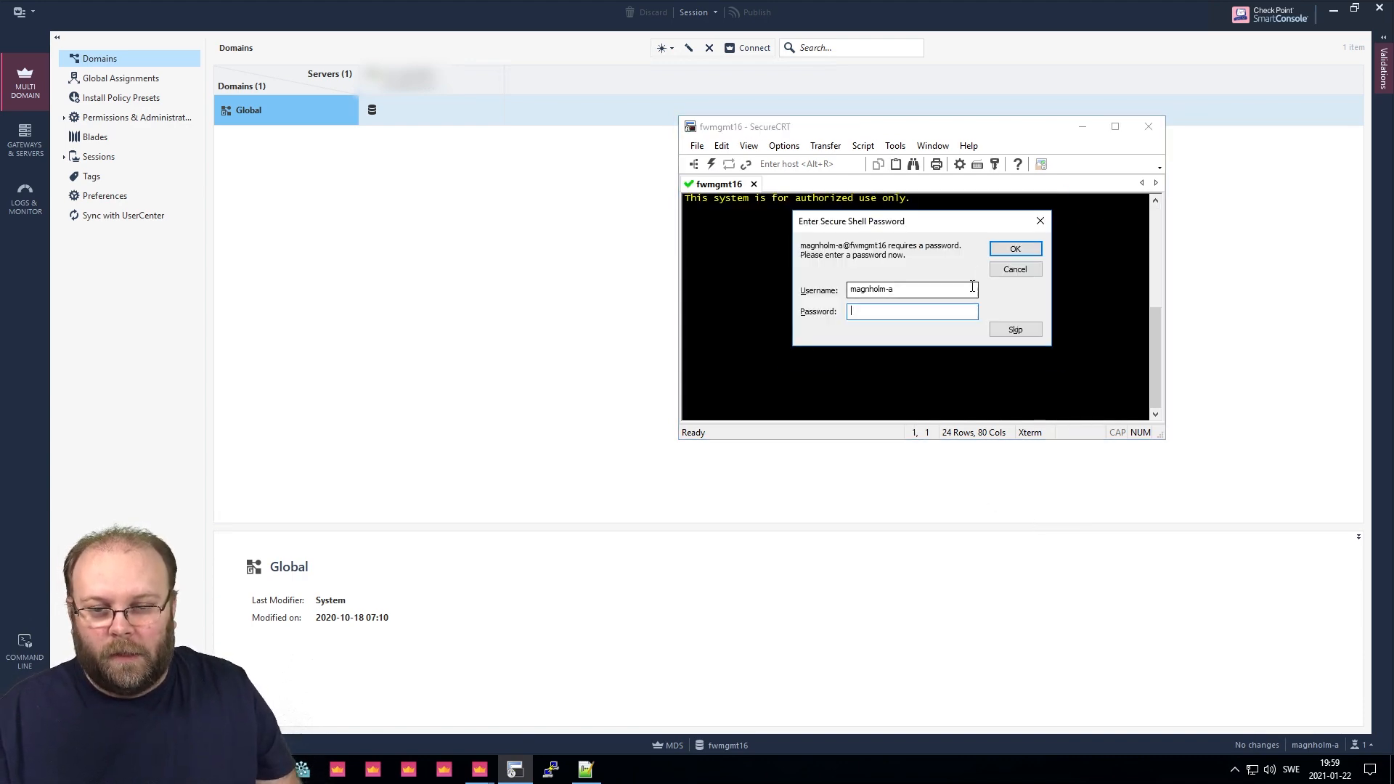
pyautogui.click(1015, 270)
pyautogui.click(753, 183)
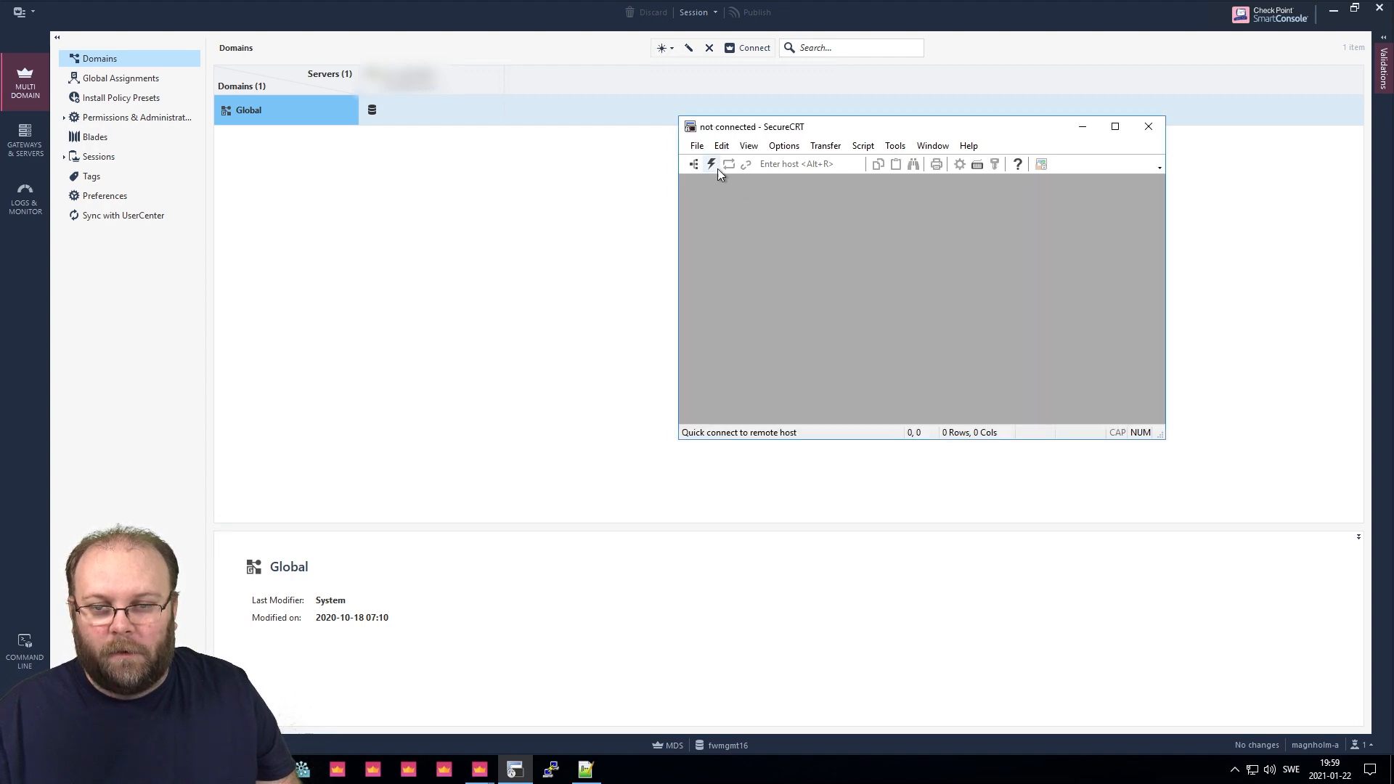
# Reconnect to fwmgmt16 over SSH and log in as admin.
pyautogui.click(712, 165)
pyautogui.press('Return')
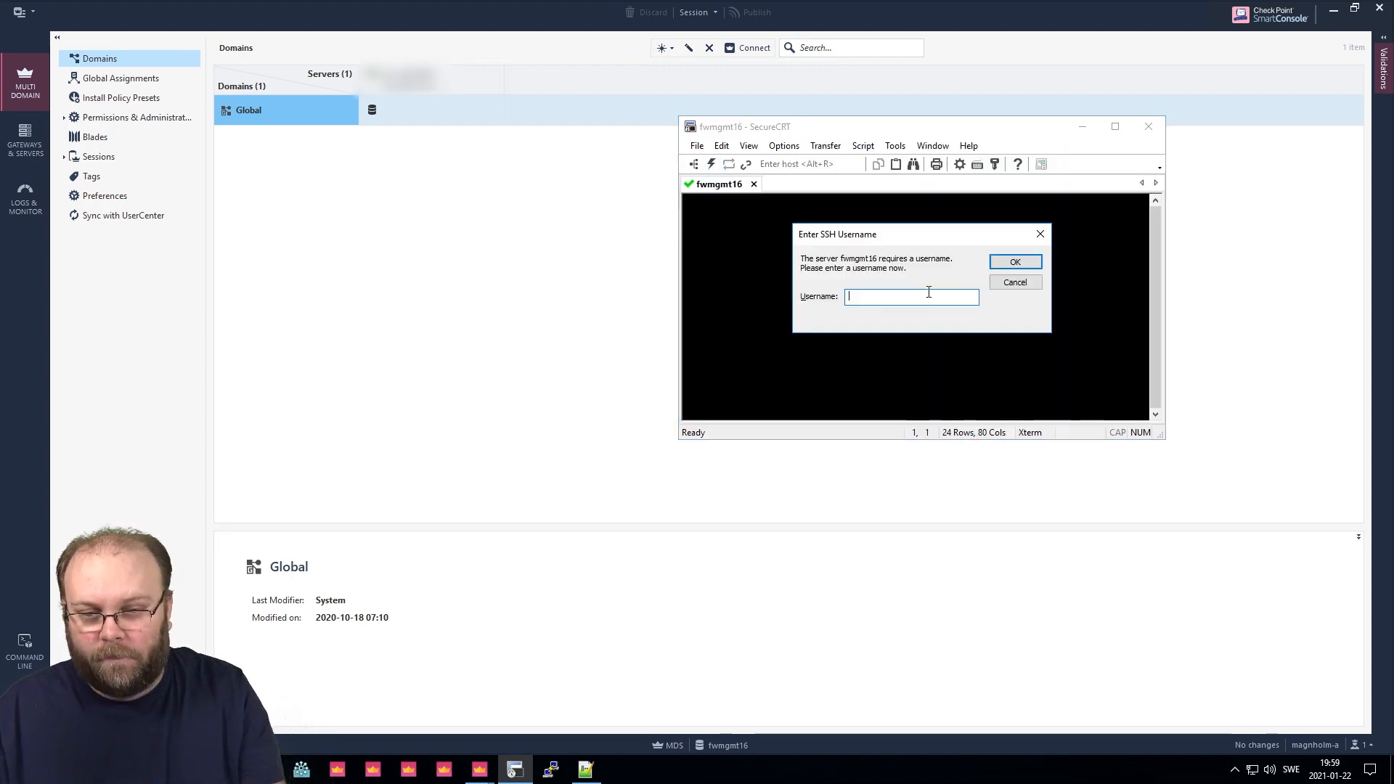
pyautogui.write('admin')
pyautogui.press('Return')
pyautogui.write('******')
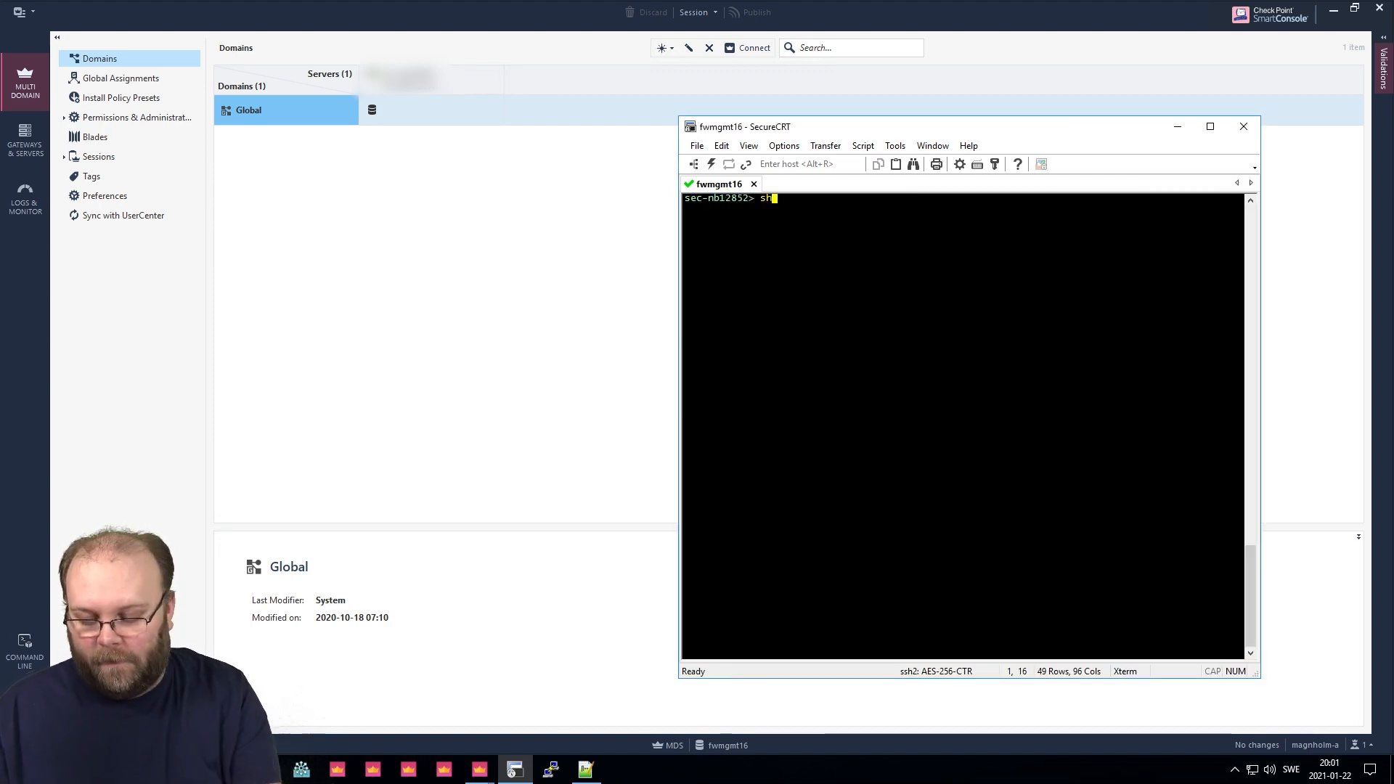
pyautogui.write('show configu')
pyautogui.press('Tab')
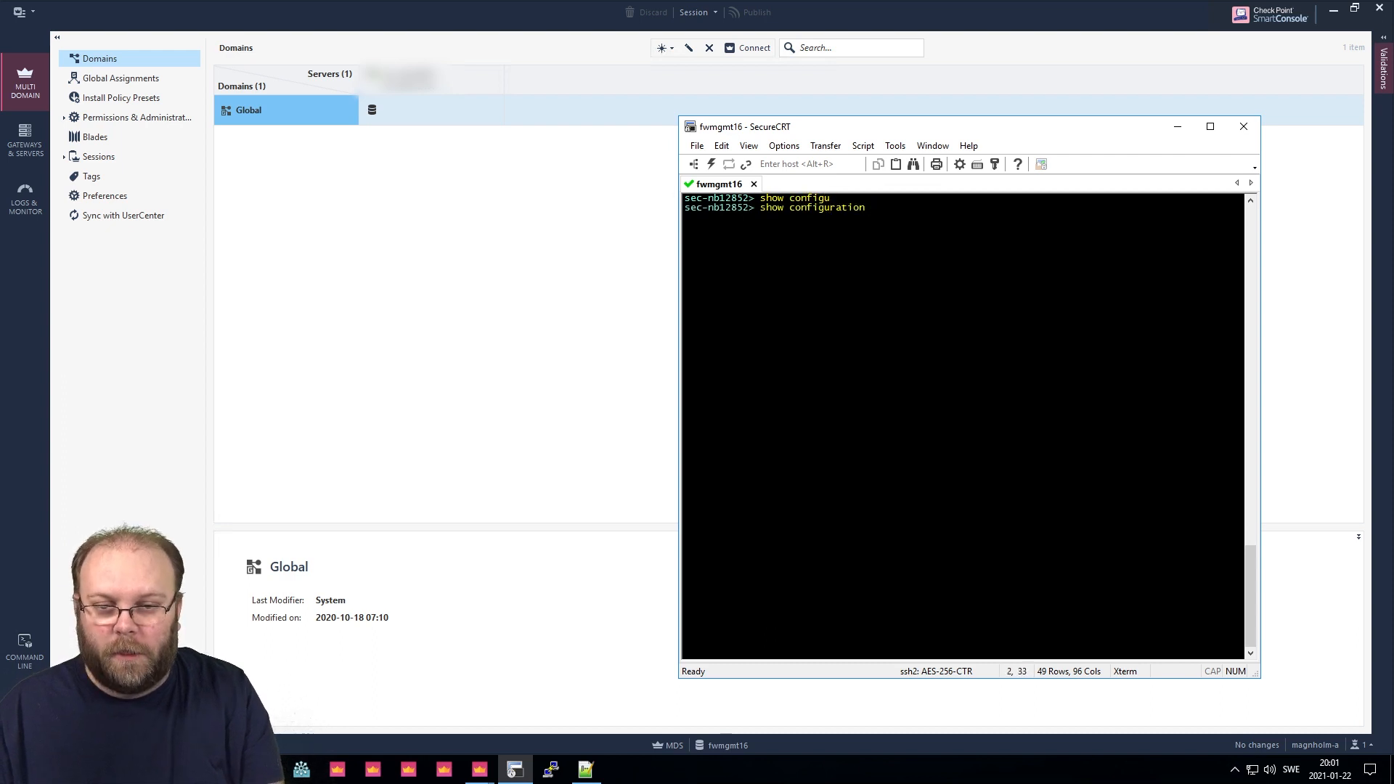
pyautogui.press('Return')
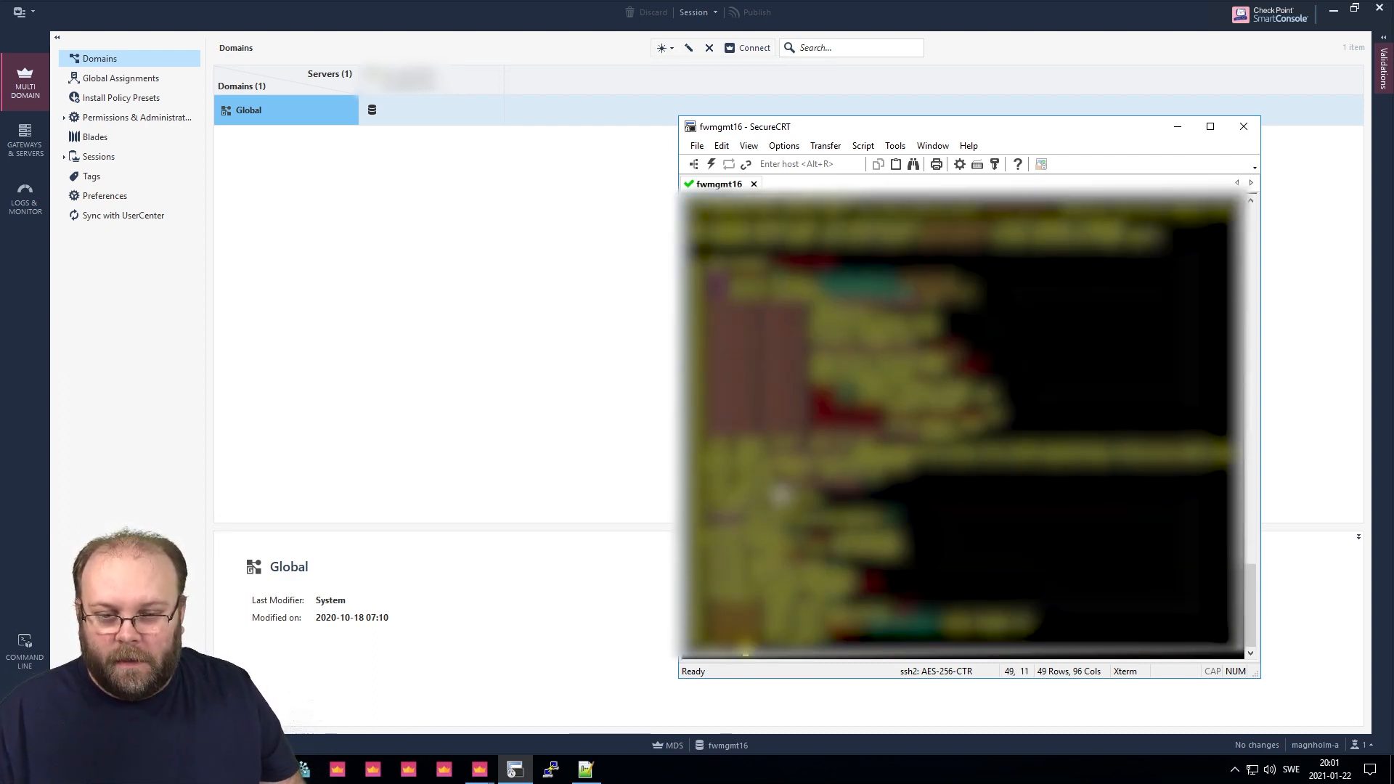
pyautogui.press('space')
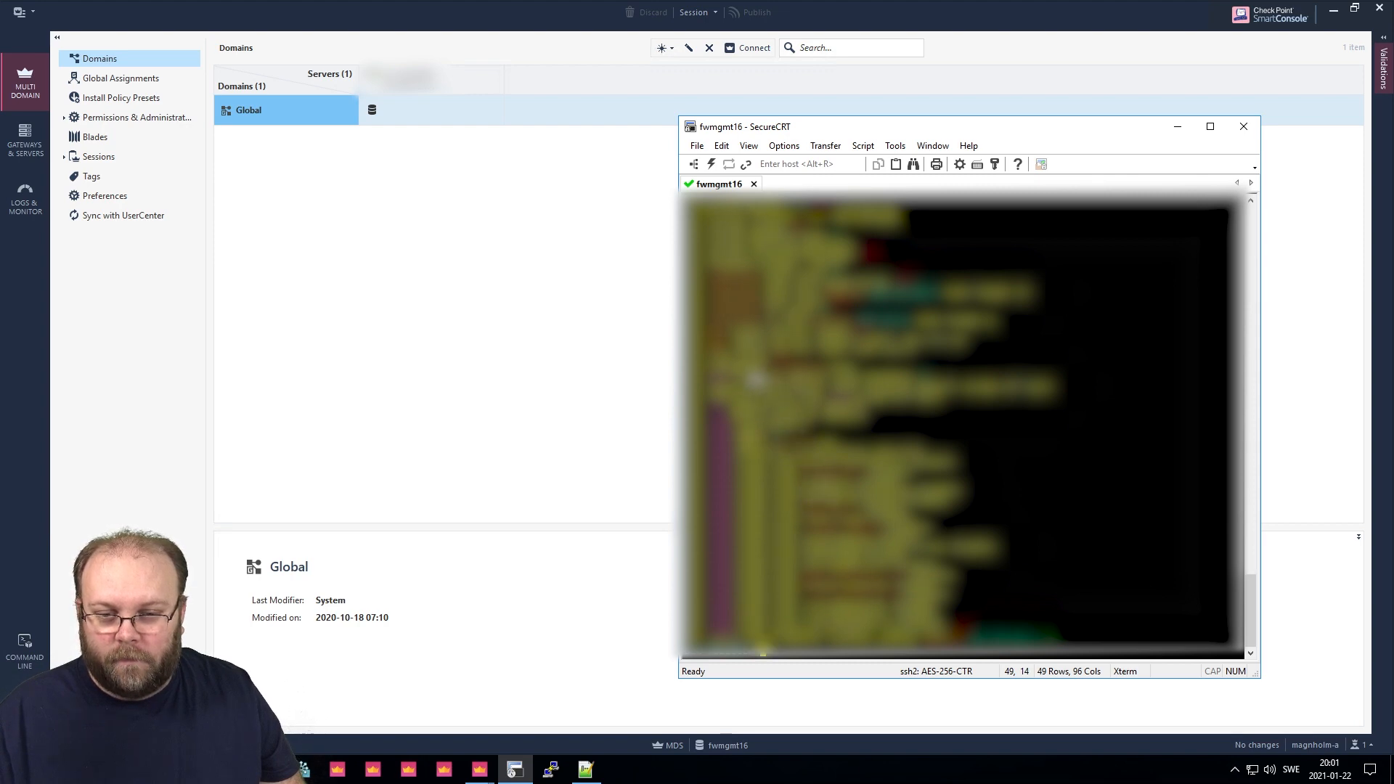
pyautogui.moveTo(687, 330)
pyautogui.mouseDown()
pyautogui.moveTo(973, 339)
pyautogui.moveTo(999, 354)
pyautogui.moveTo(702, 344)
pyautogui.mouseUp()
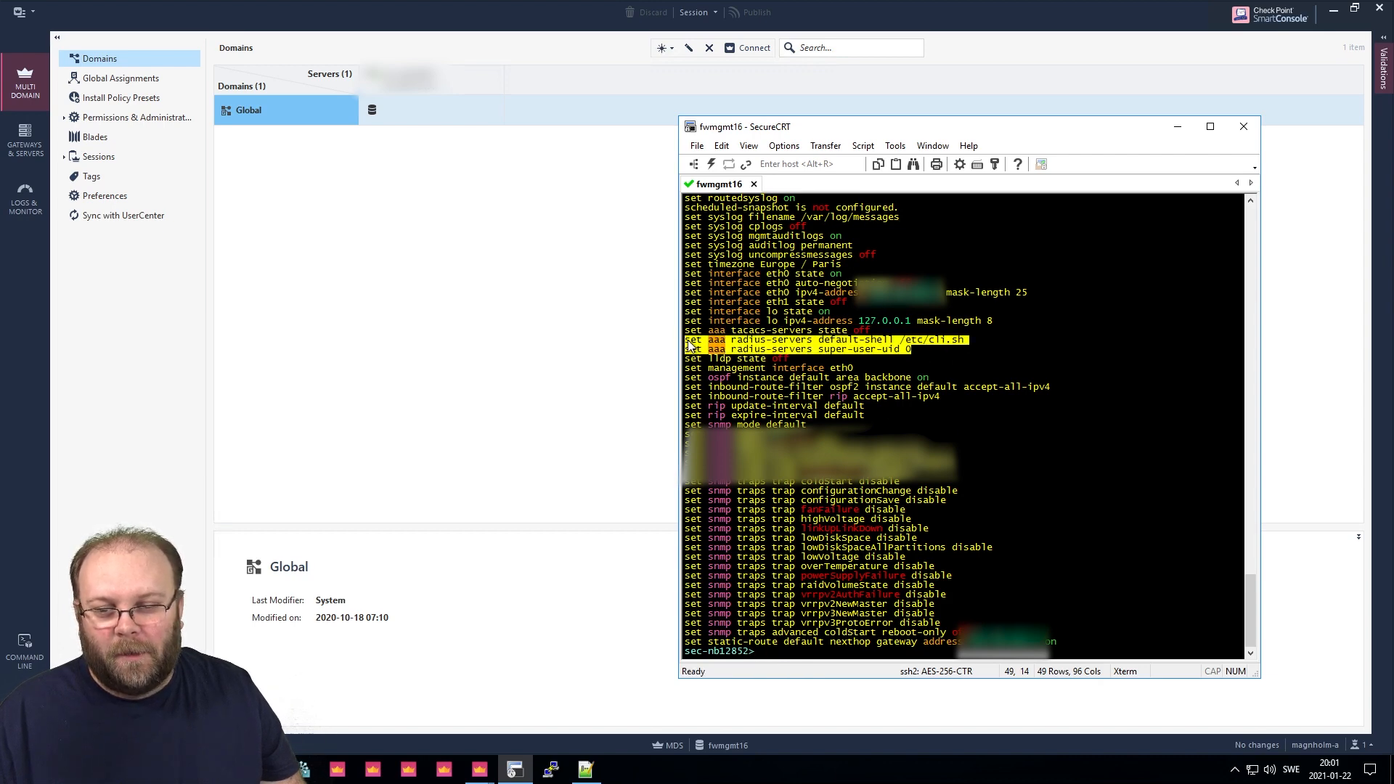
pyautogui.click(772, 346)
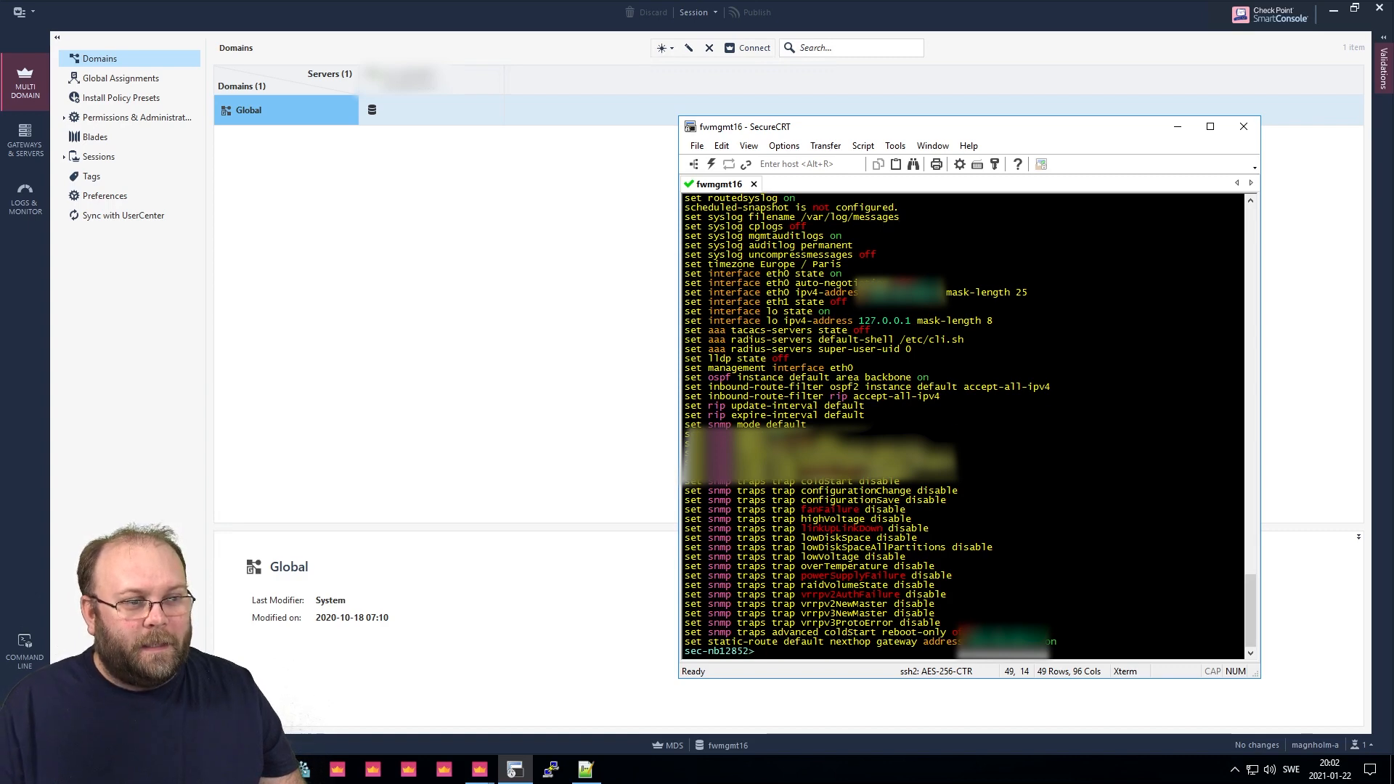
pyautogui.hotkey('ctrl', 'l')
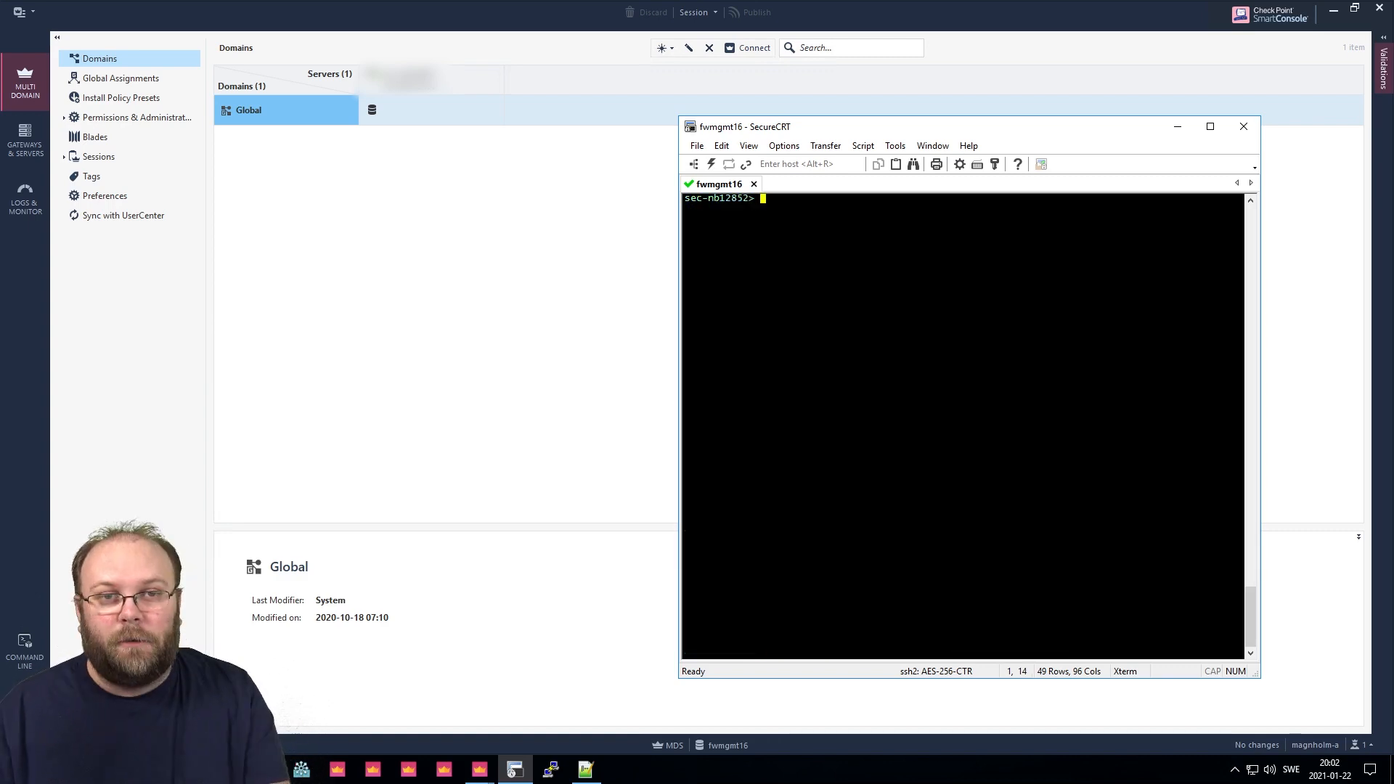
# Run 'show config' and highlight the add aaa radius-servers lines.
pyautogui.write('sh')
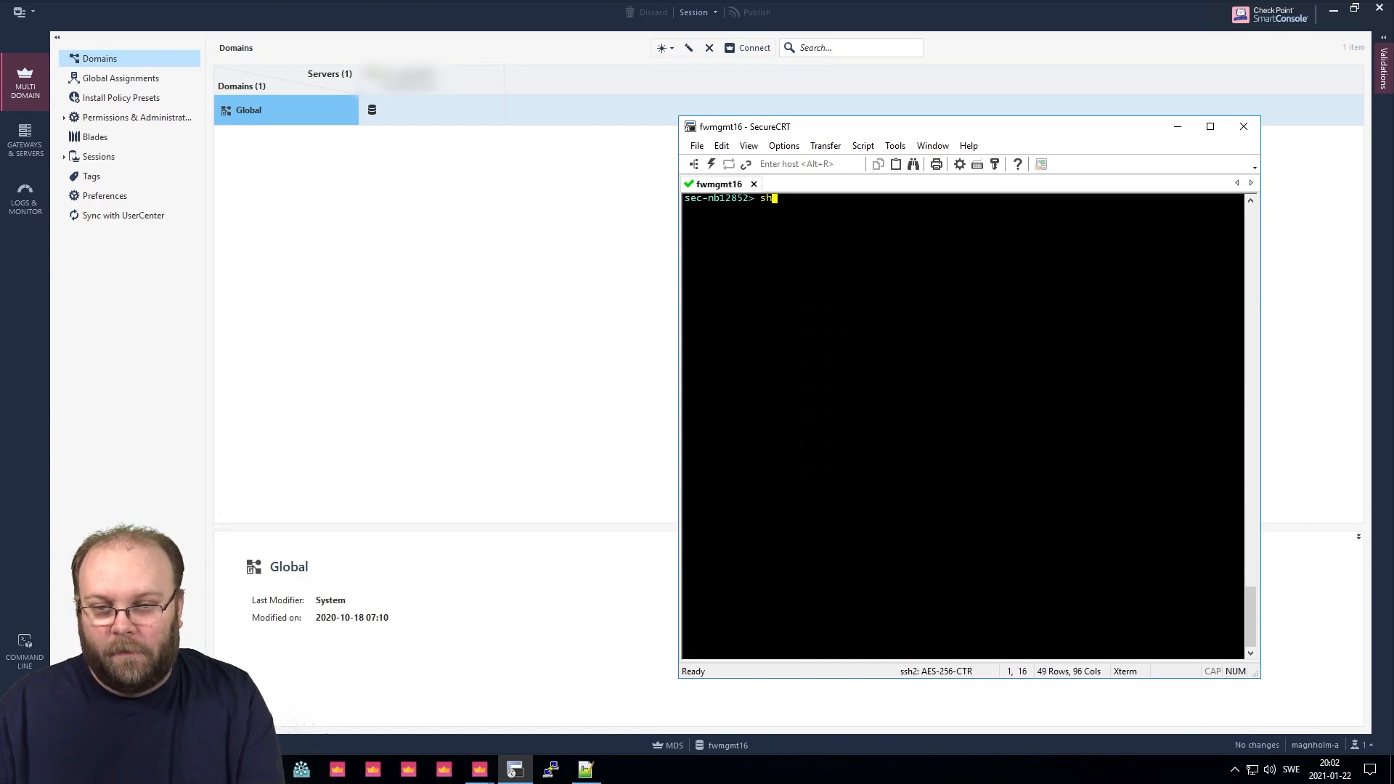
pyautogui.write('ow config')
pyautogui.press('Return')
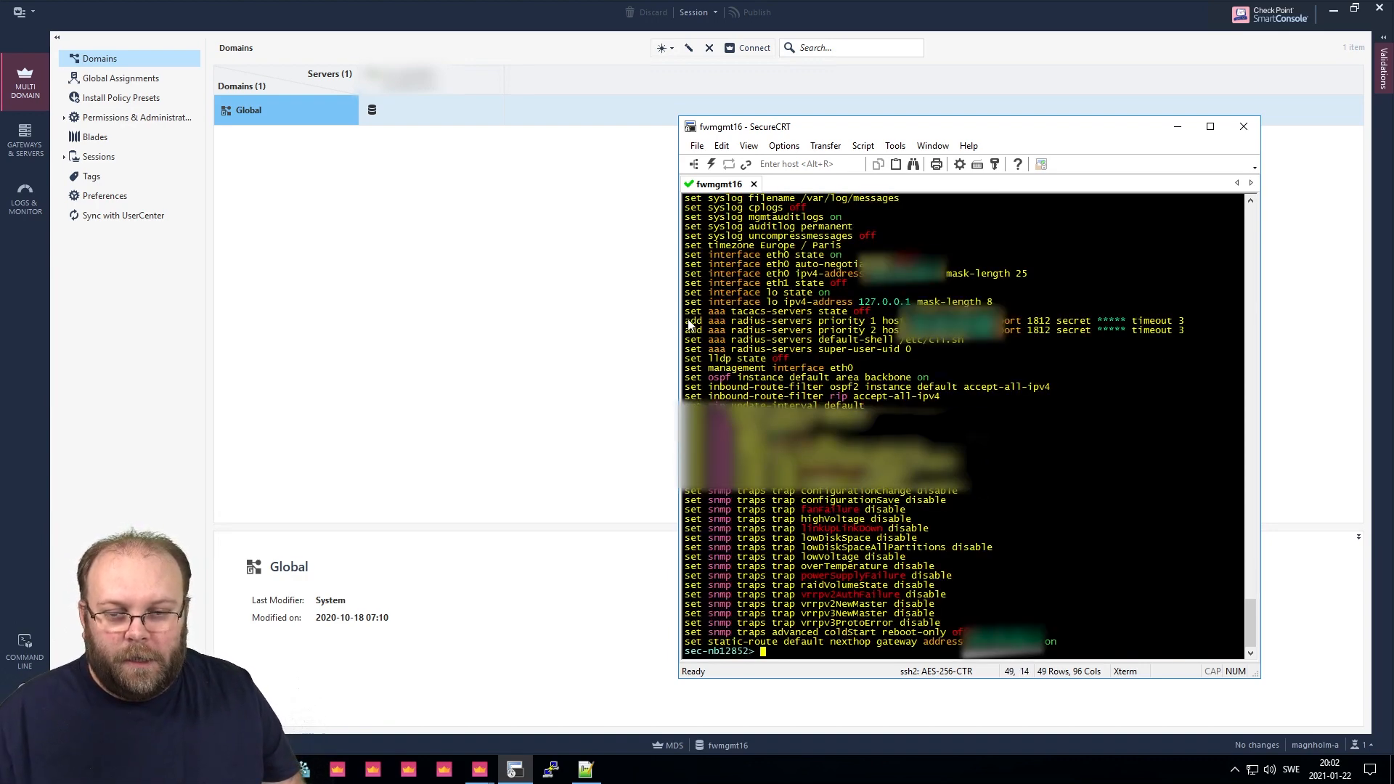
pyautogui.moveTo(686, 322); pyautogui.dragTo(956, 353)
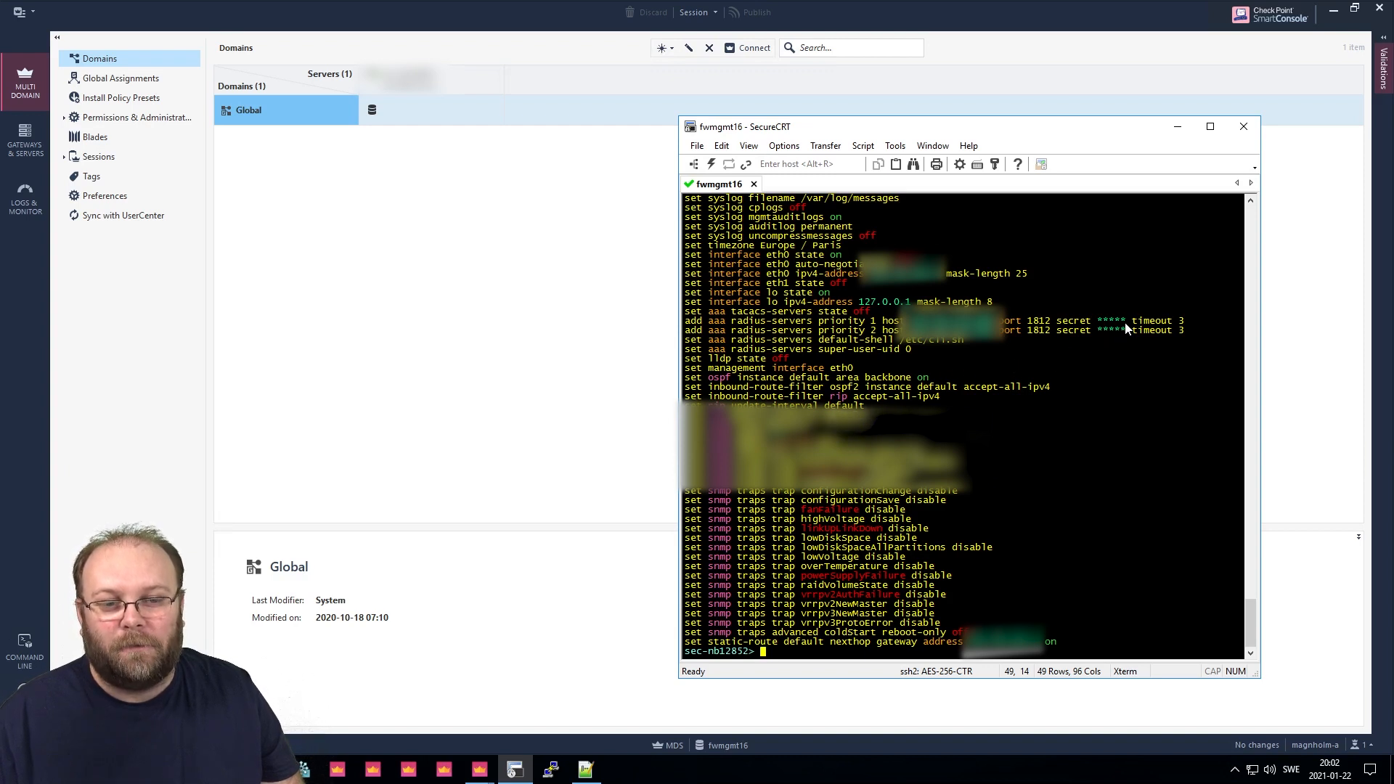
# Highlight the first RADIUS server's masked secret, then clear the selection.
pyautogui.moveTo(1126, 320); pyautogui.dragTo(1097, 318)
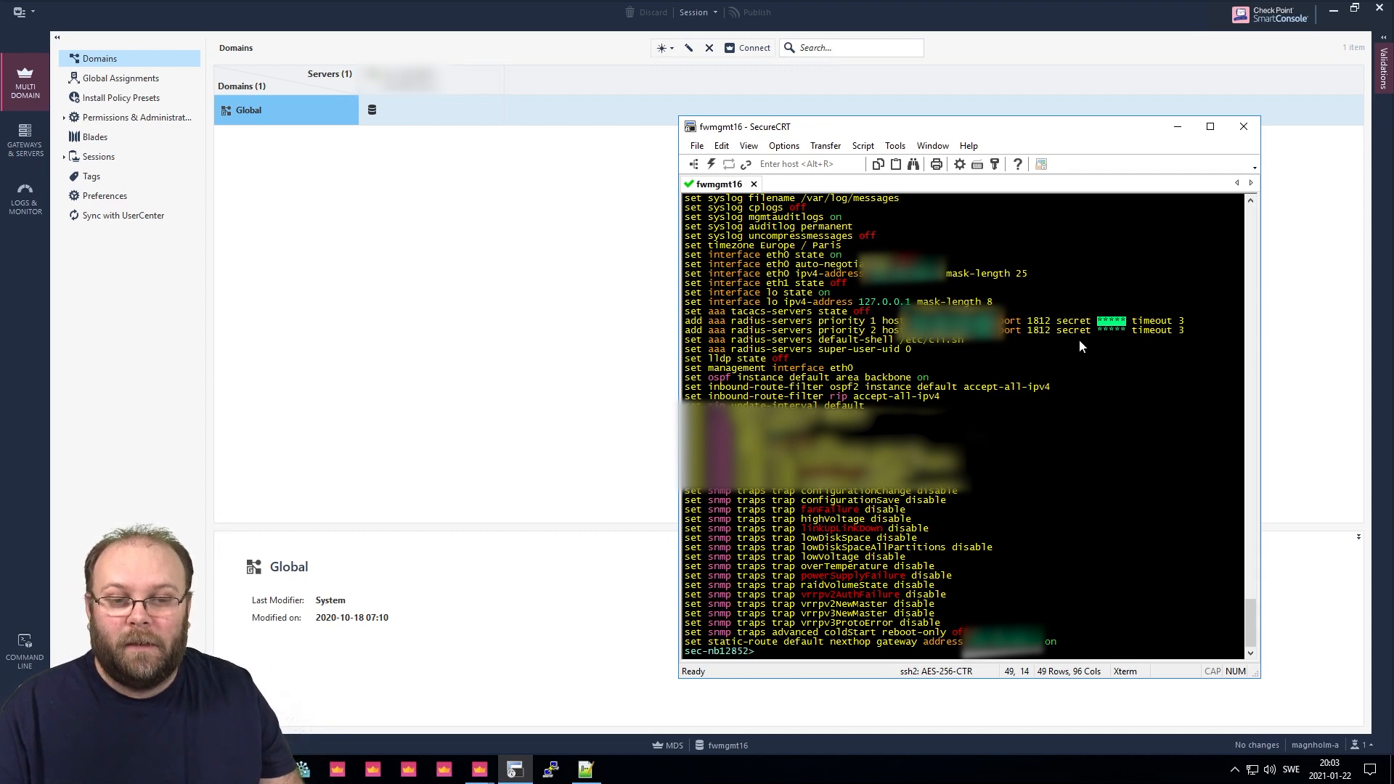
pyautogui.click(1116, 335)
pyautogui.moveTo(1127, 319); pyautogui.dragTo(1097, 318)
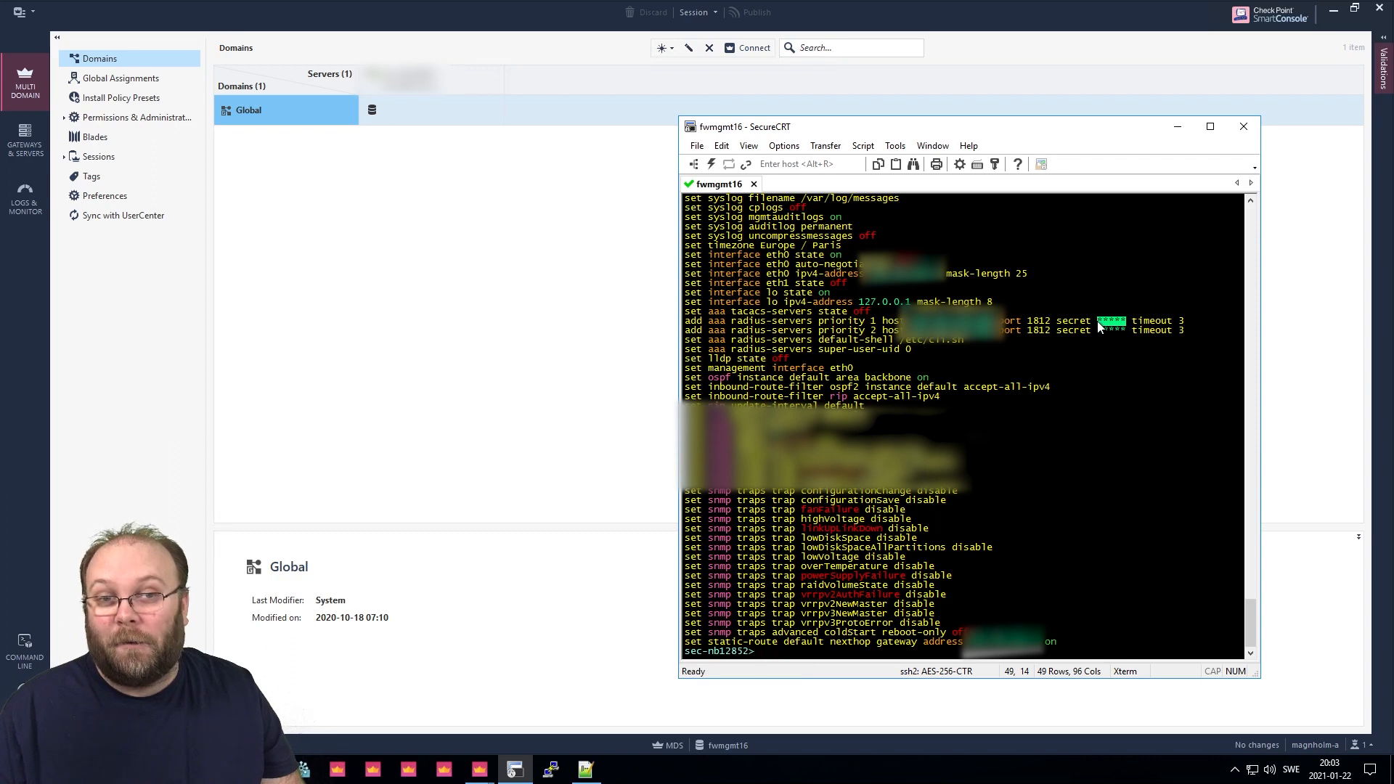
pyautogui.click(1099, 322)
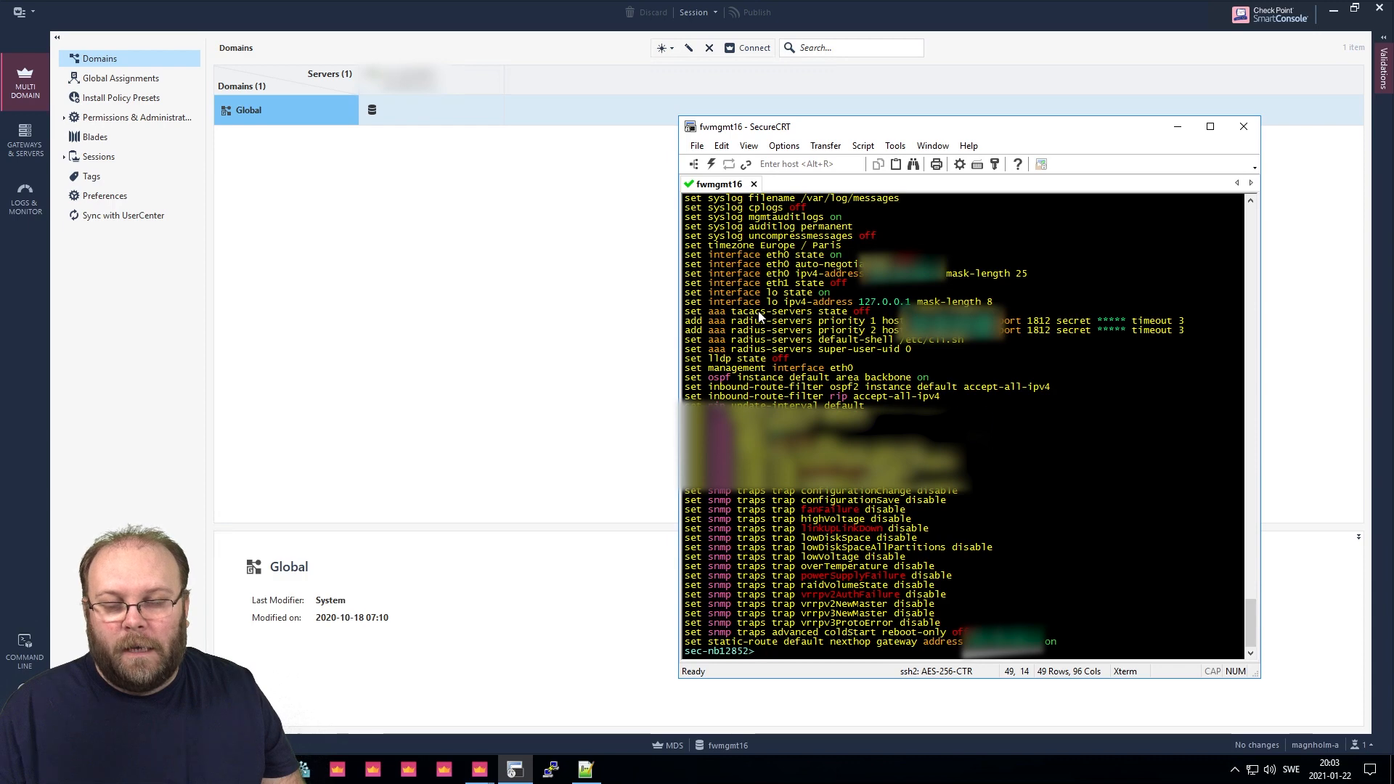
# Quick Connect a second SSH session to fwmgmt16 using the RADIUS username and password.
pyautogui.click(711, 164)
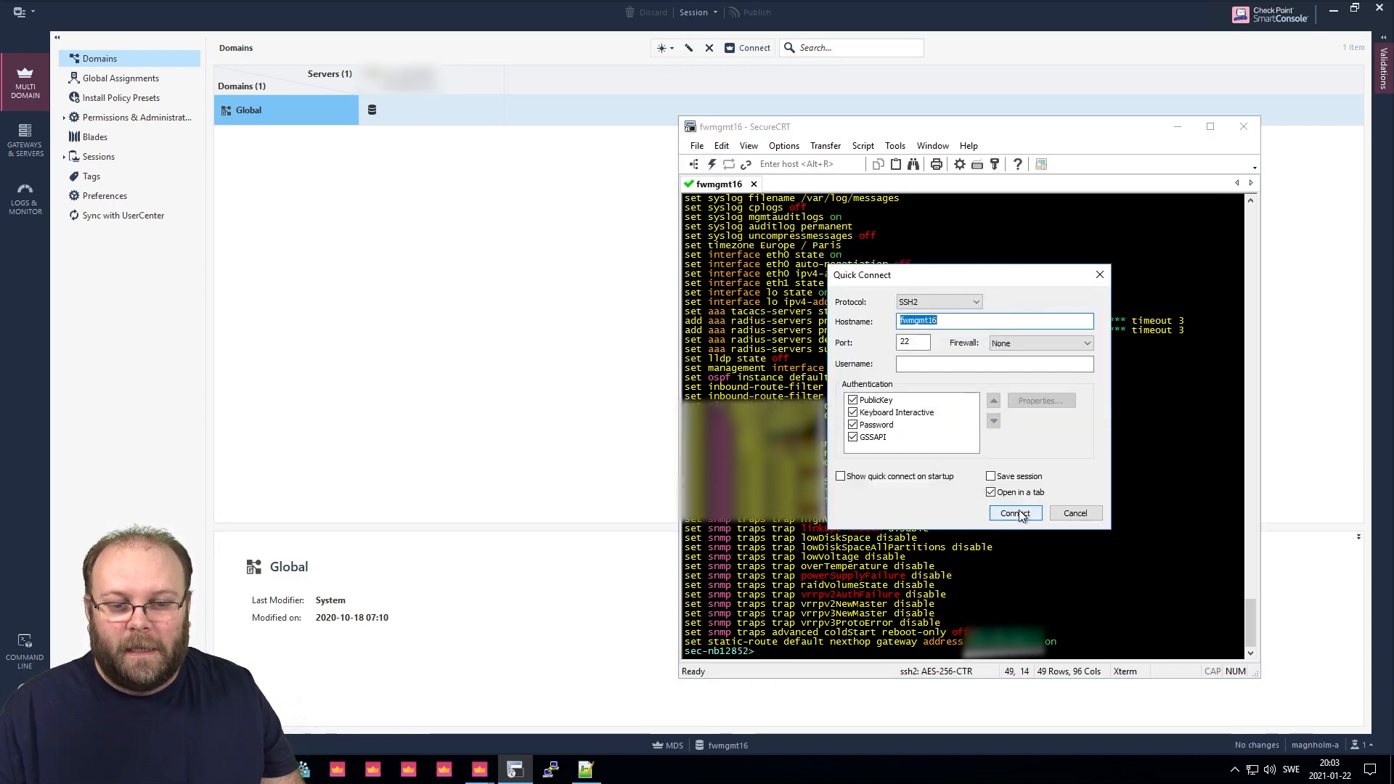
pyautogui.click(1015, 507)
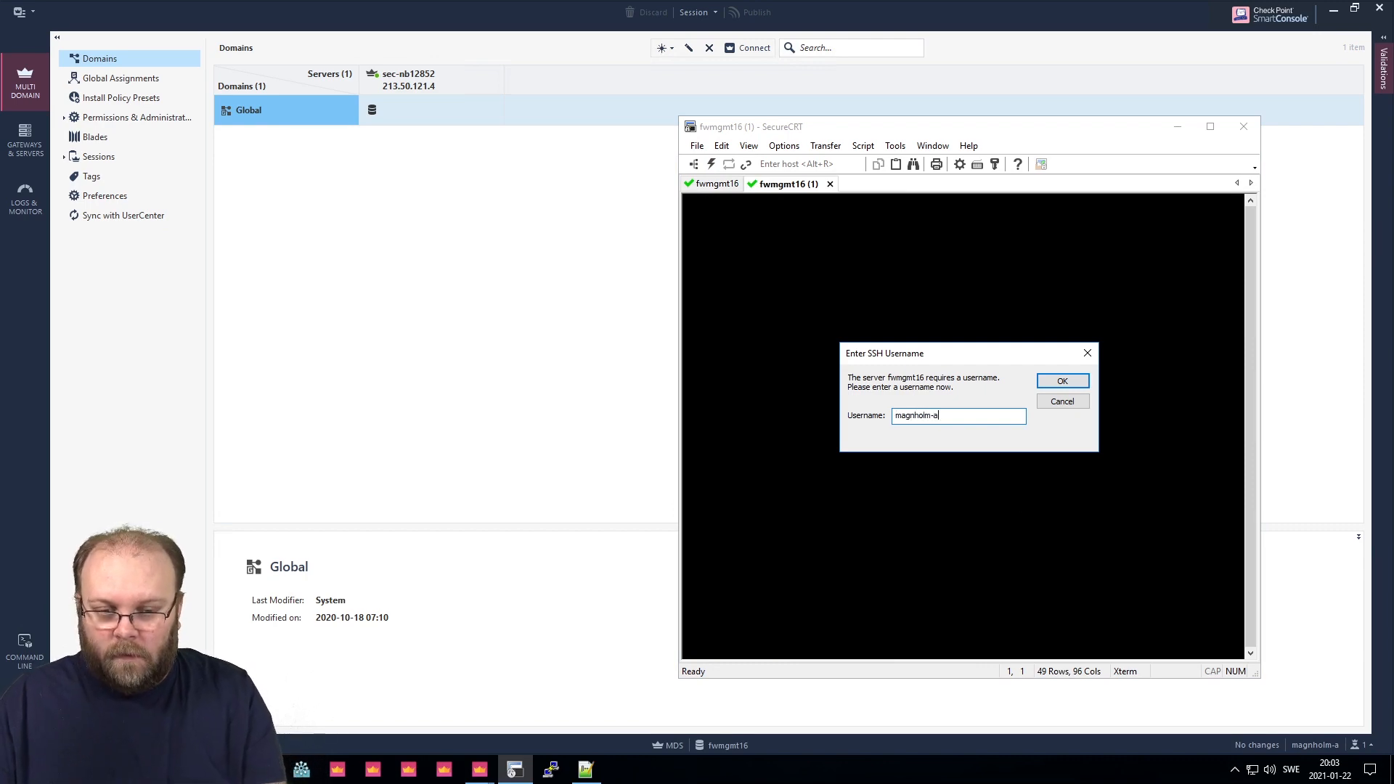
pyautogui.press('Return')
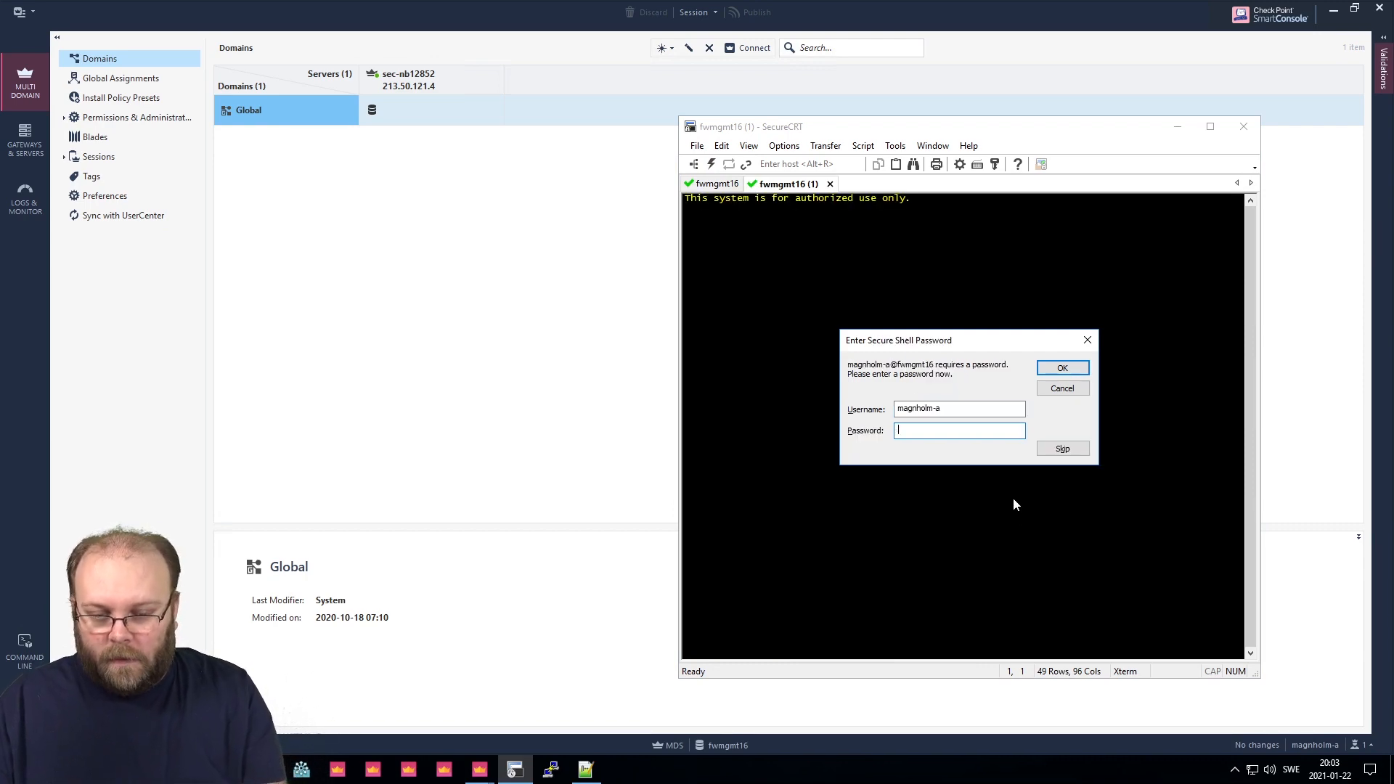
pyautogui.write('********')
pyautogui.press('Return')
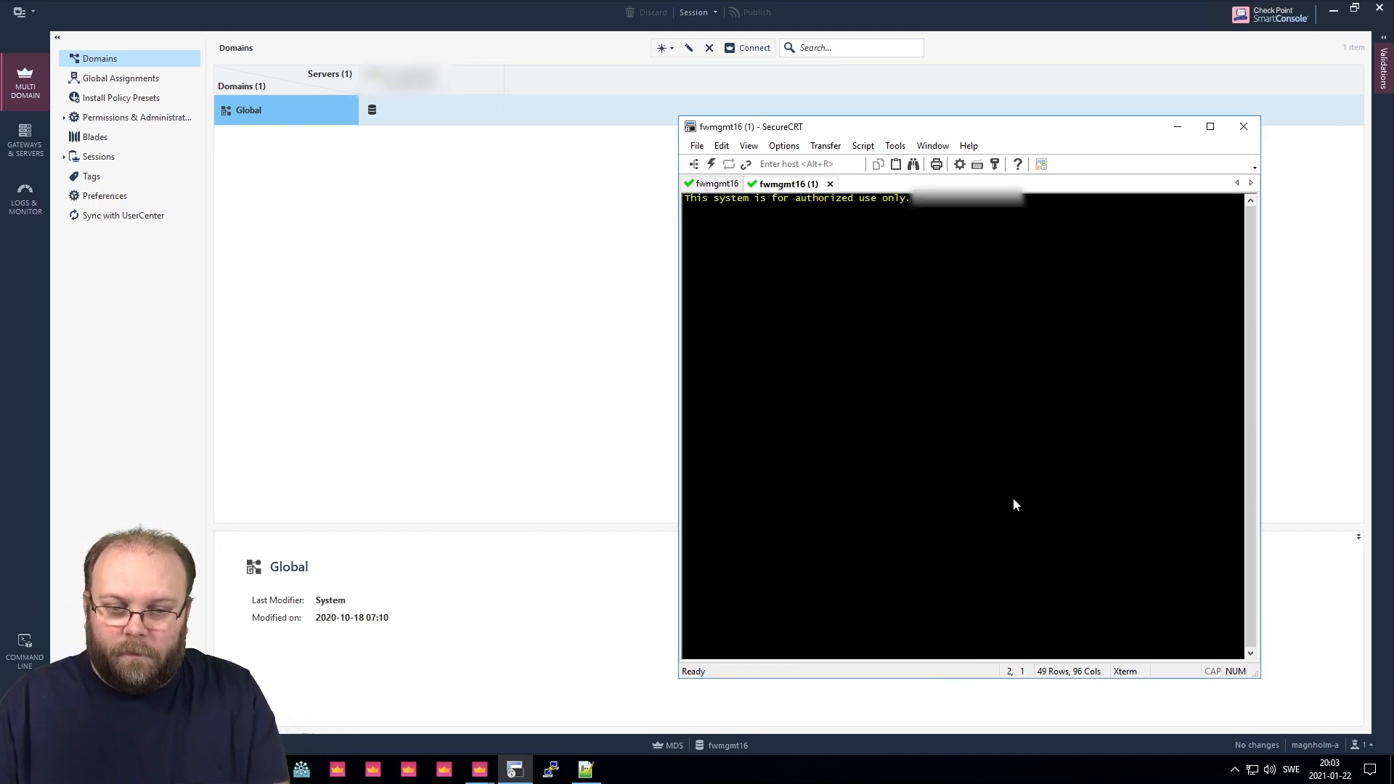
pyautogui.press('Return')
pyautogui.press('Return')
pyautogui.press('Return')
pyautogui.press('Return')
pyautogui.press('Return')
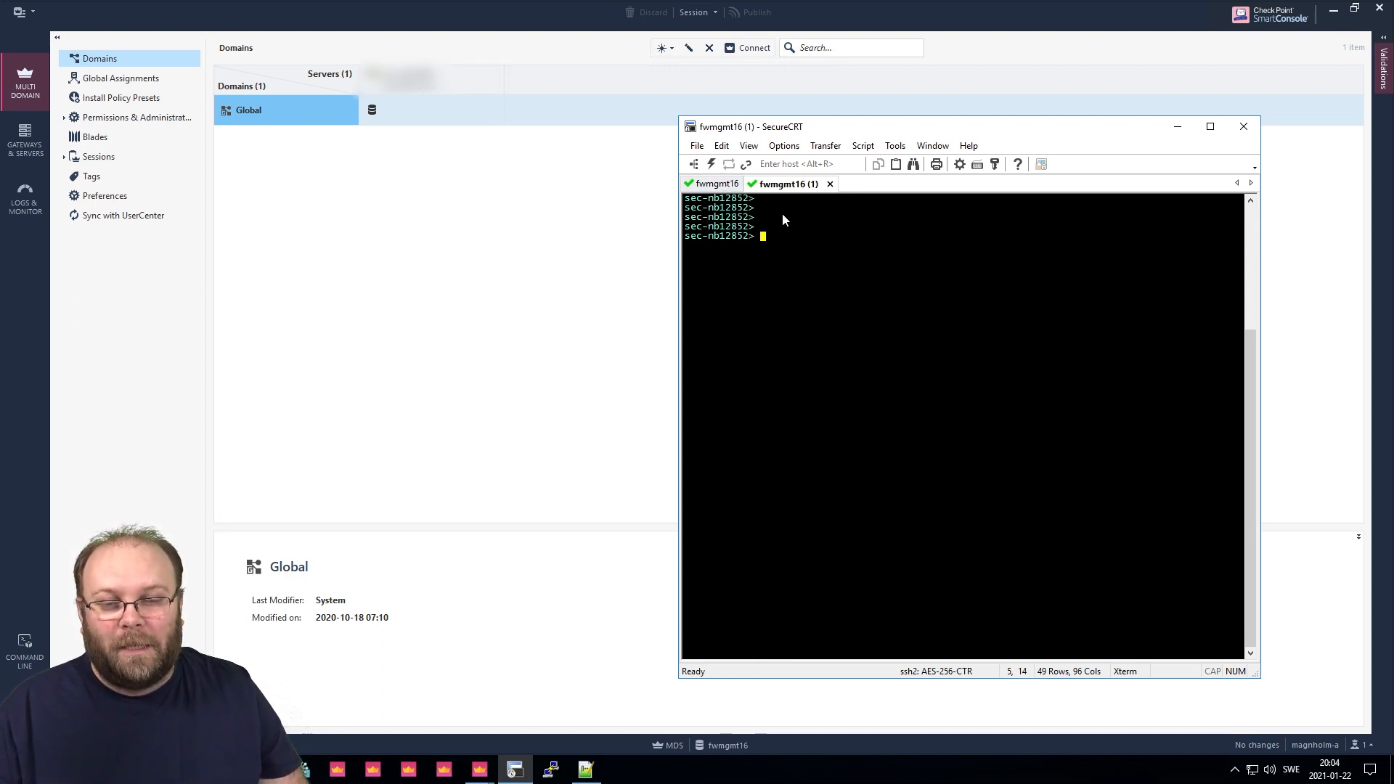
# Open the Administrators list and inspect the RADIUS administrator's entry.
pyautogui.click(106, 118)
pyautogui.click(65, 118)
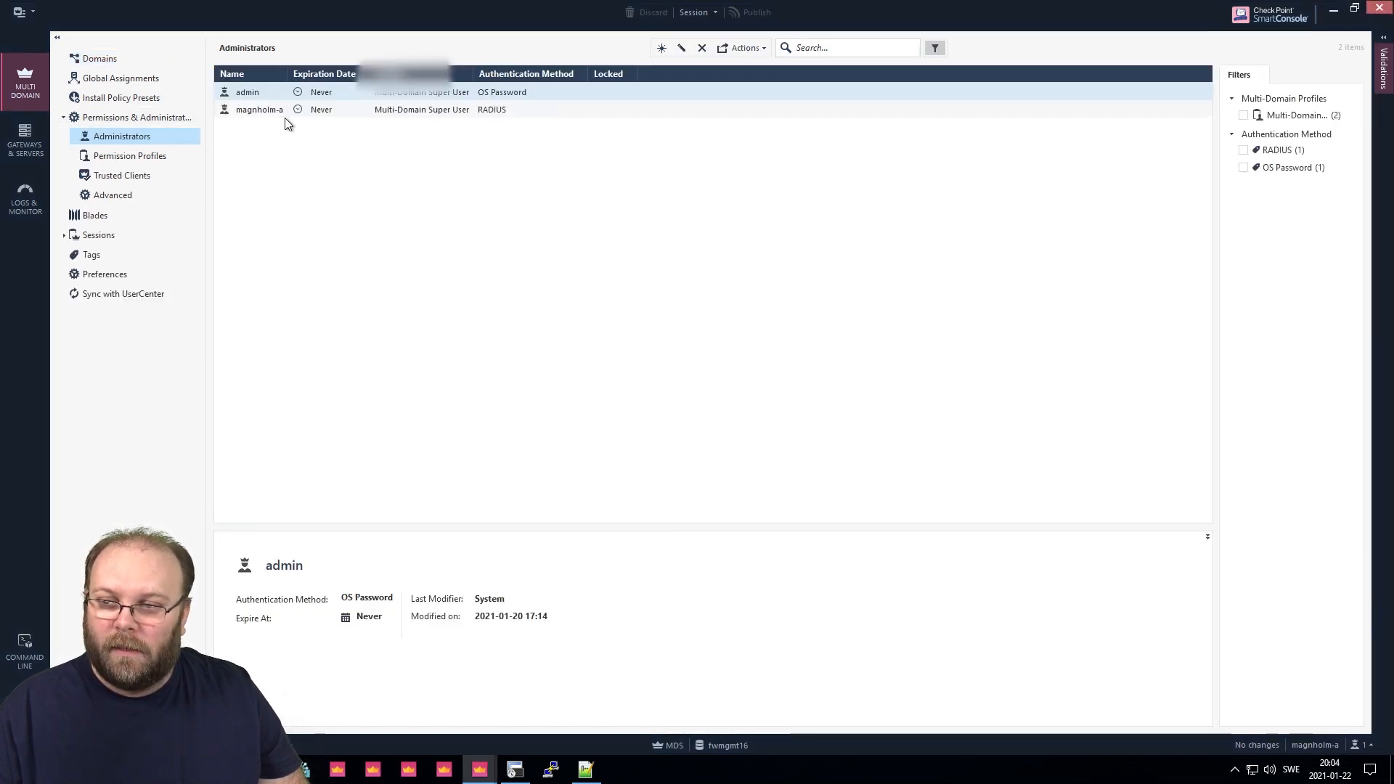
pyautogui.click(333, 112)
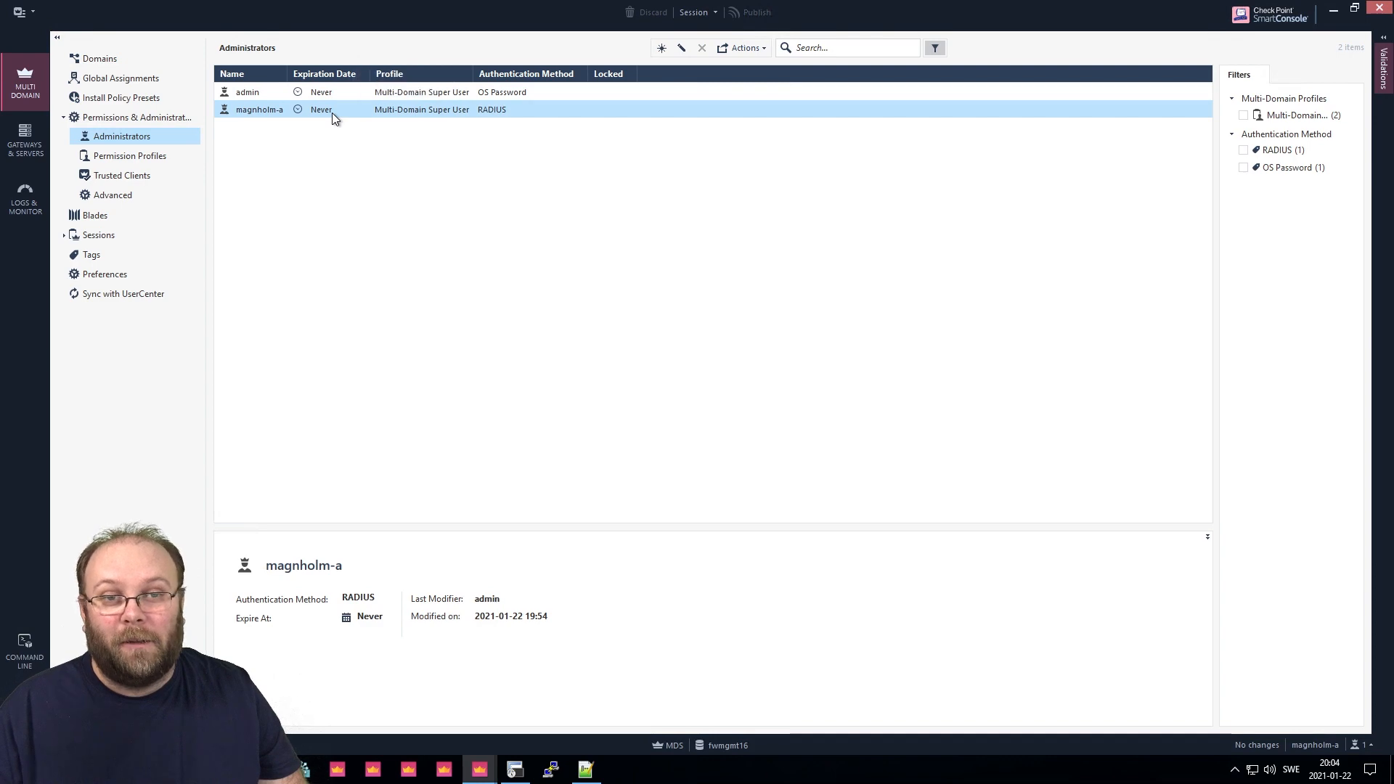
pyautogui.rightClick(337, 110)
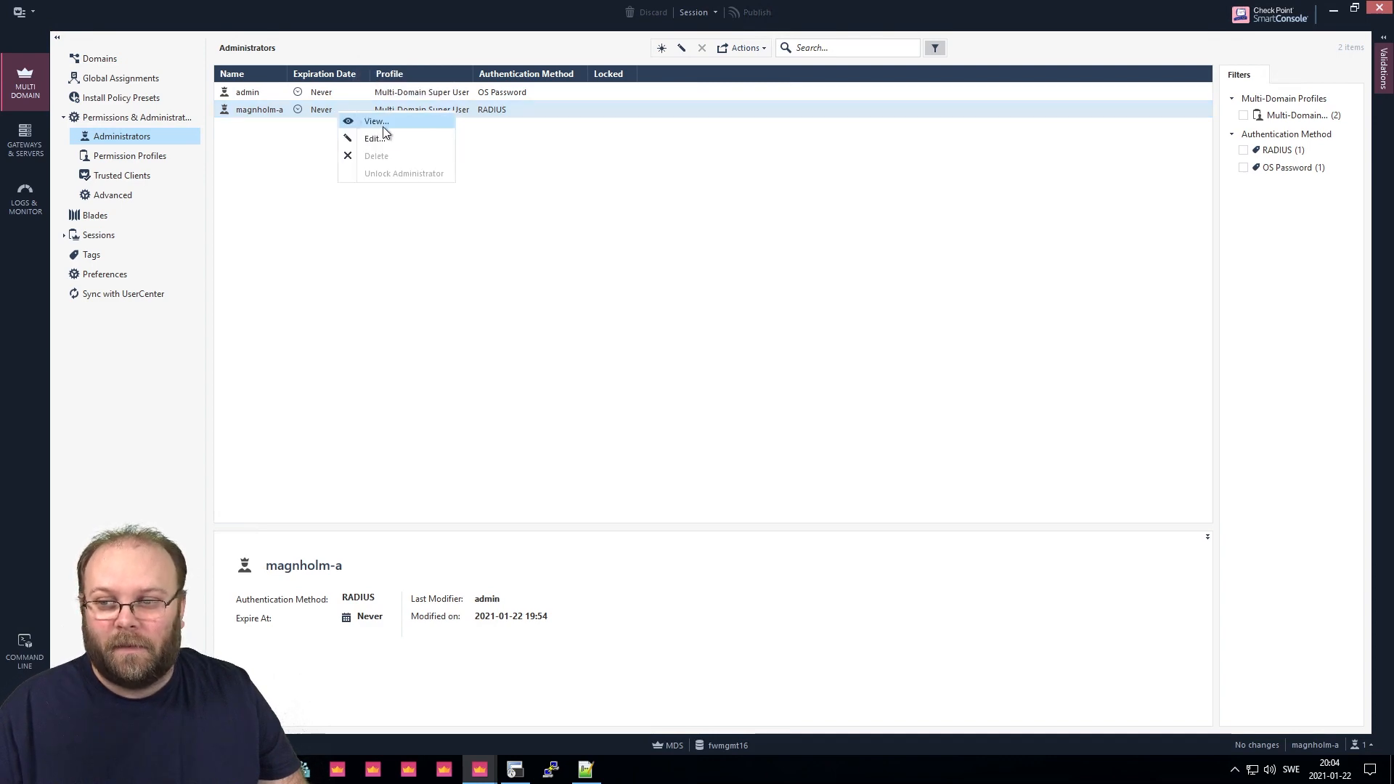
pyautogui.click(274, 143)
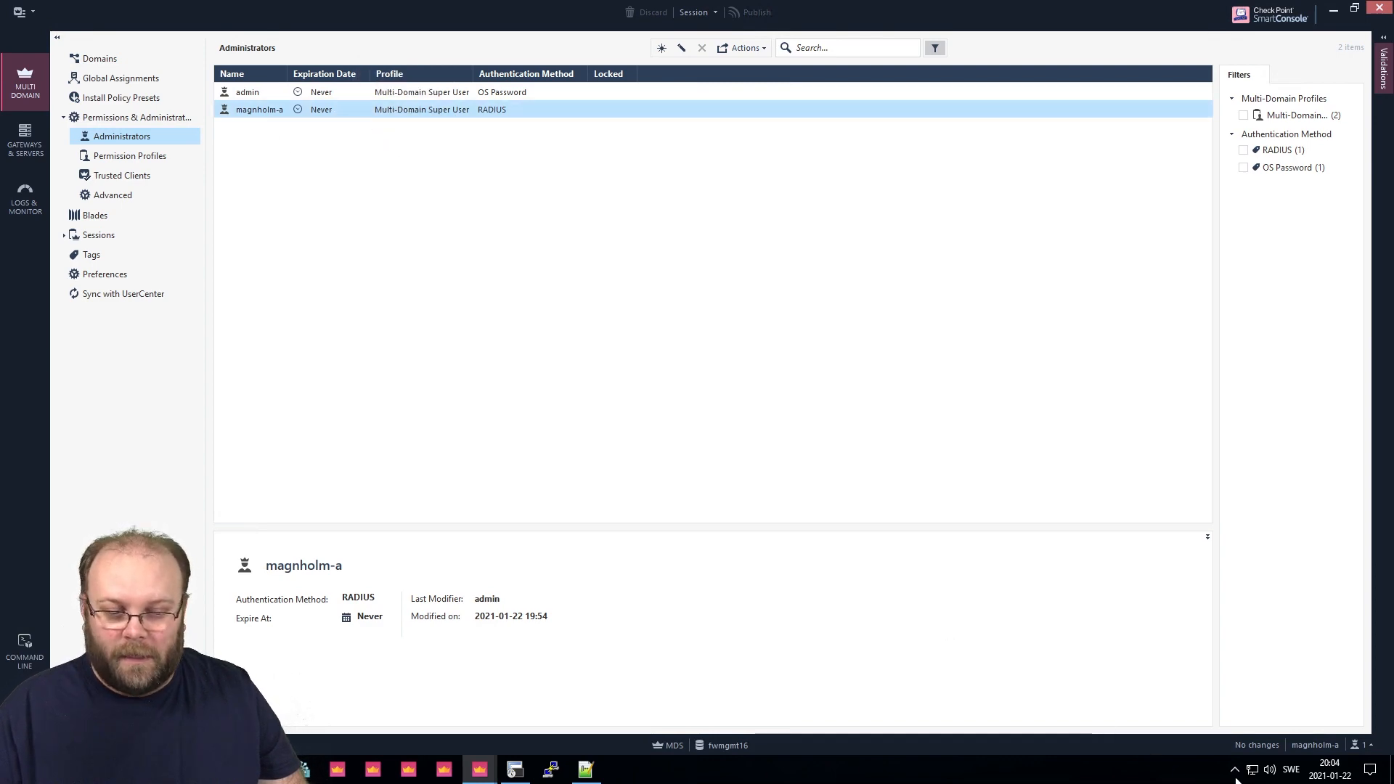
# Close the third SmartConsole window and return to the admin's MDS window.
pyautogui.click(482, 771)
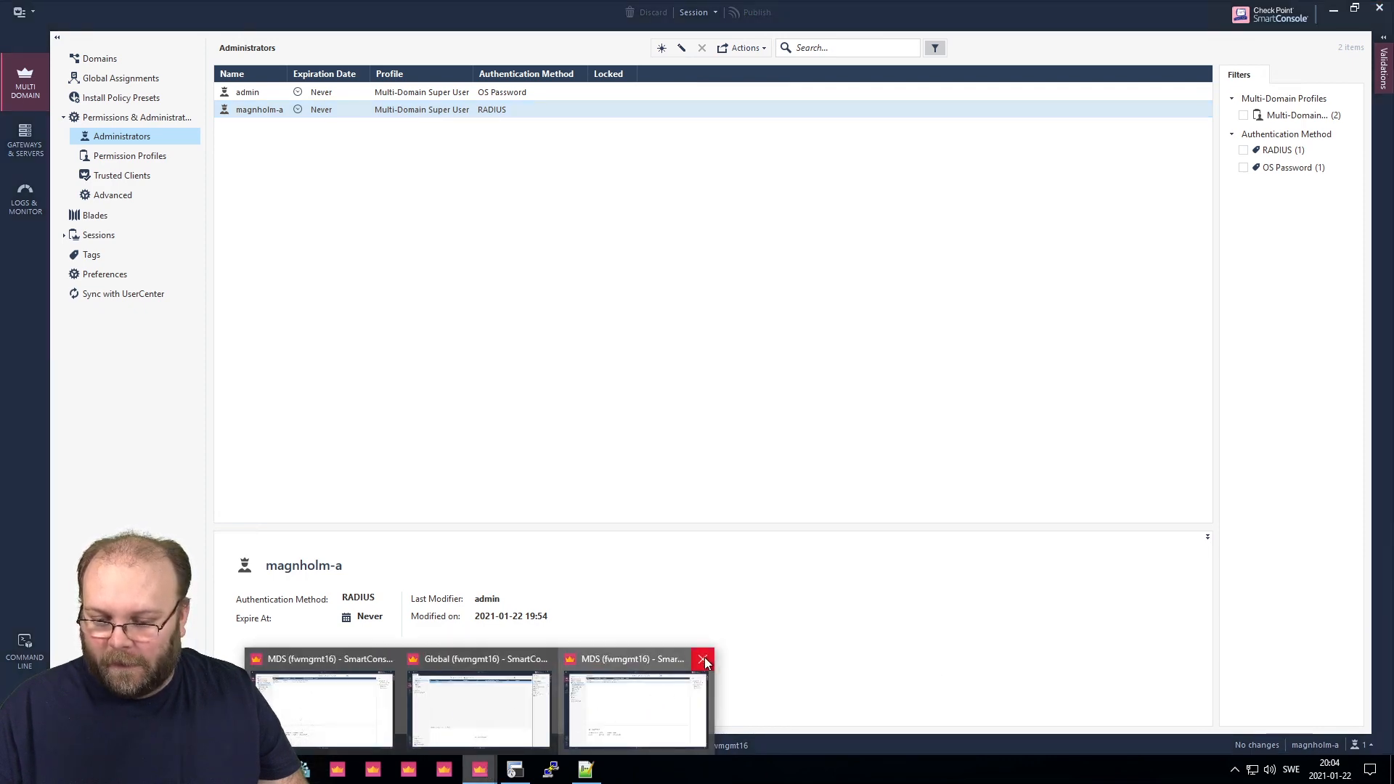
pyautogui.click(703, 659)
pyautogui.click(420, 710)
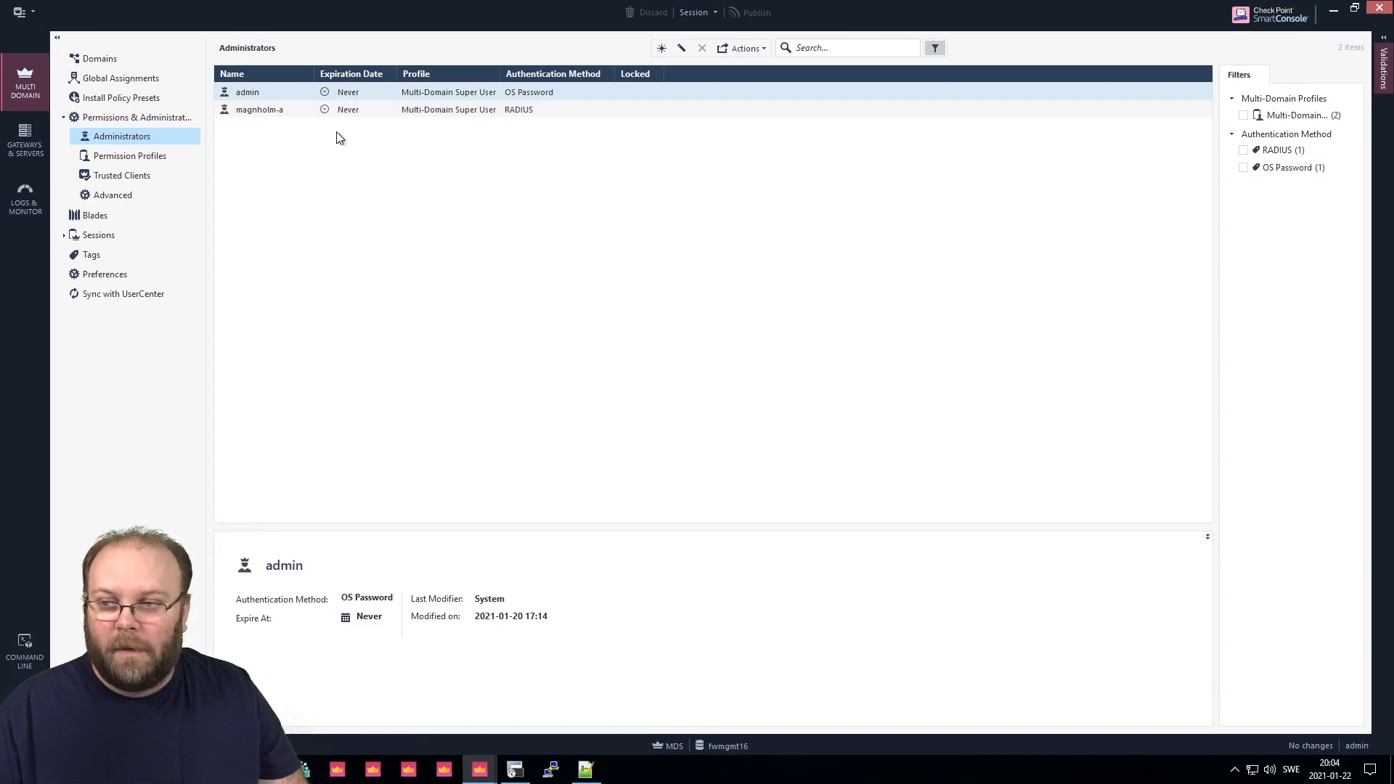
# Delete the RADIUS administrator and confirm the deletion.
pyautogui.click(281, 110)
pyautogui.rightClick(282, 111)
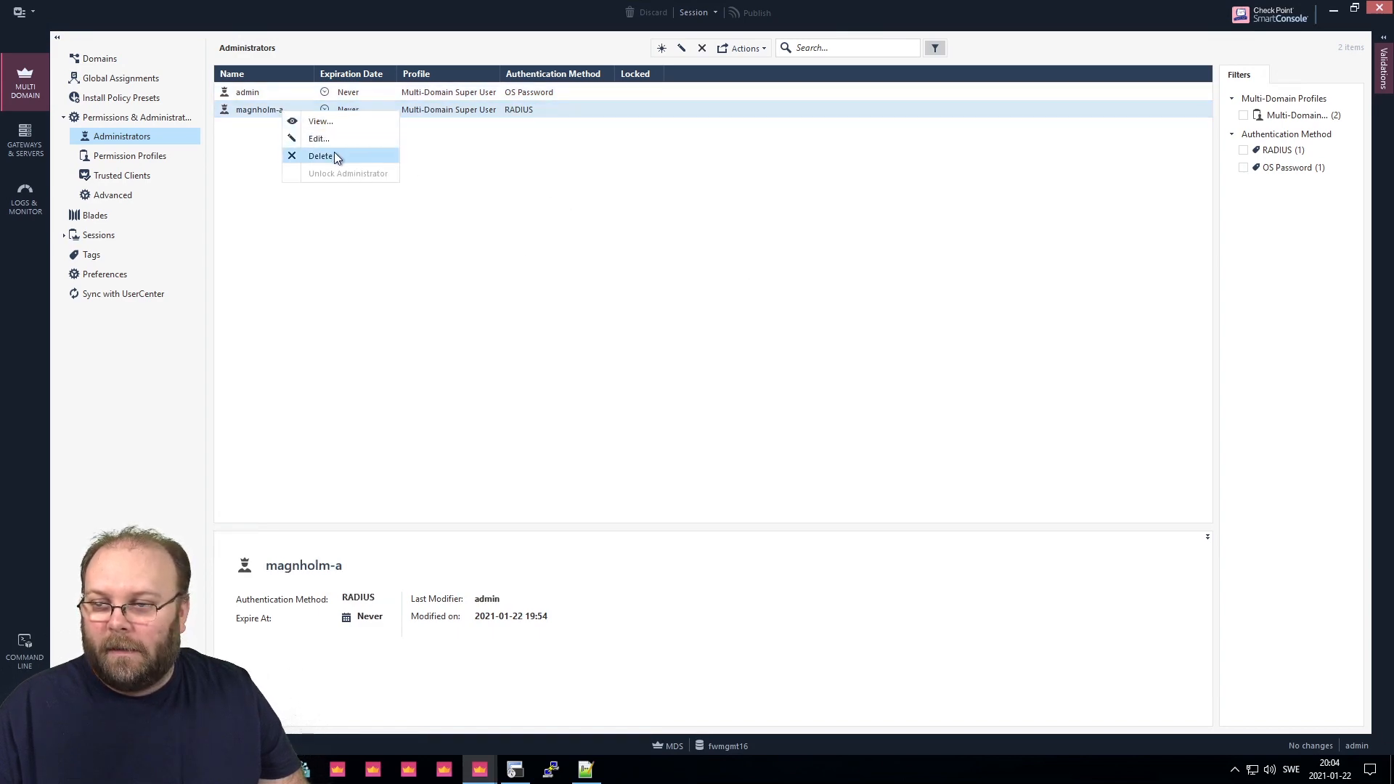
pyautogui.click(320, 157)
pyautogui.click(751, 427)
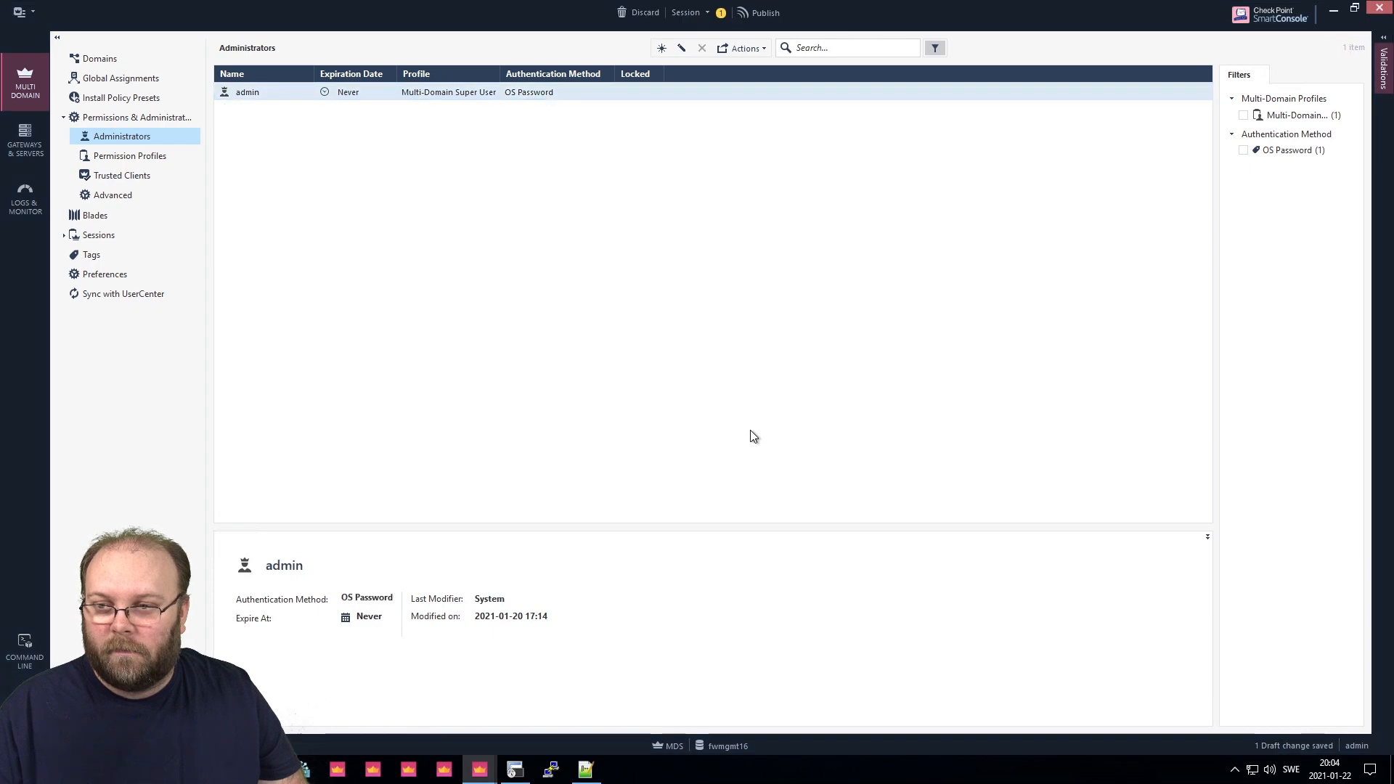
# Publish the deletion and launch a new SmartConsole R81 instance.
pyautogui.click(764, 13)
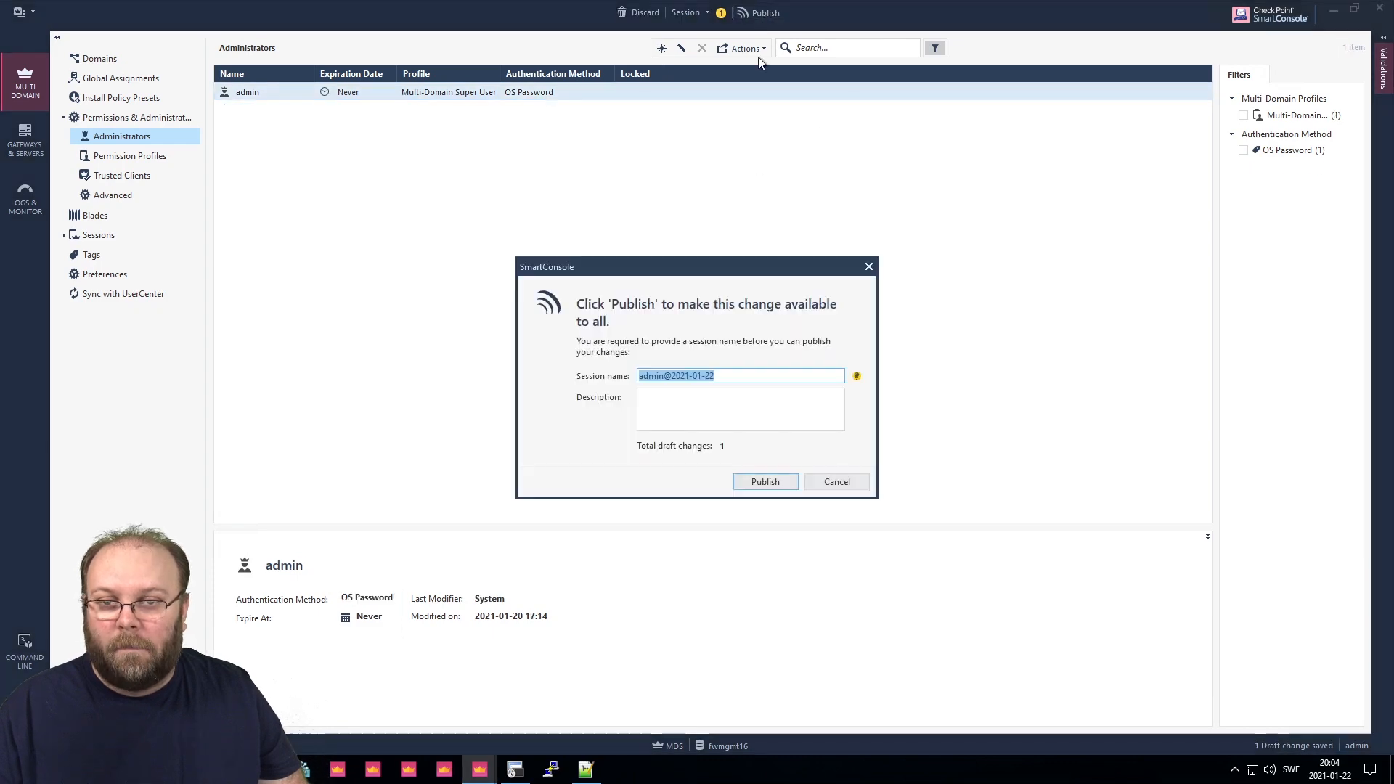
pyautogui.click(764, 476)
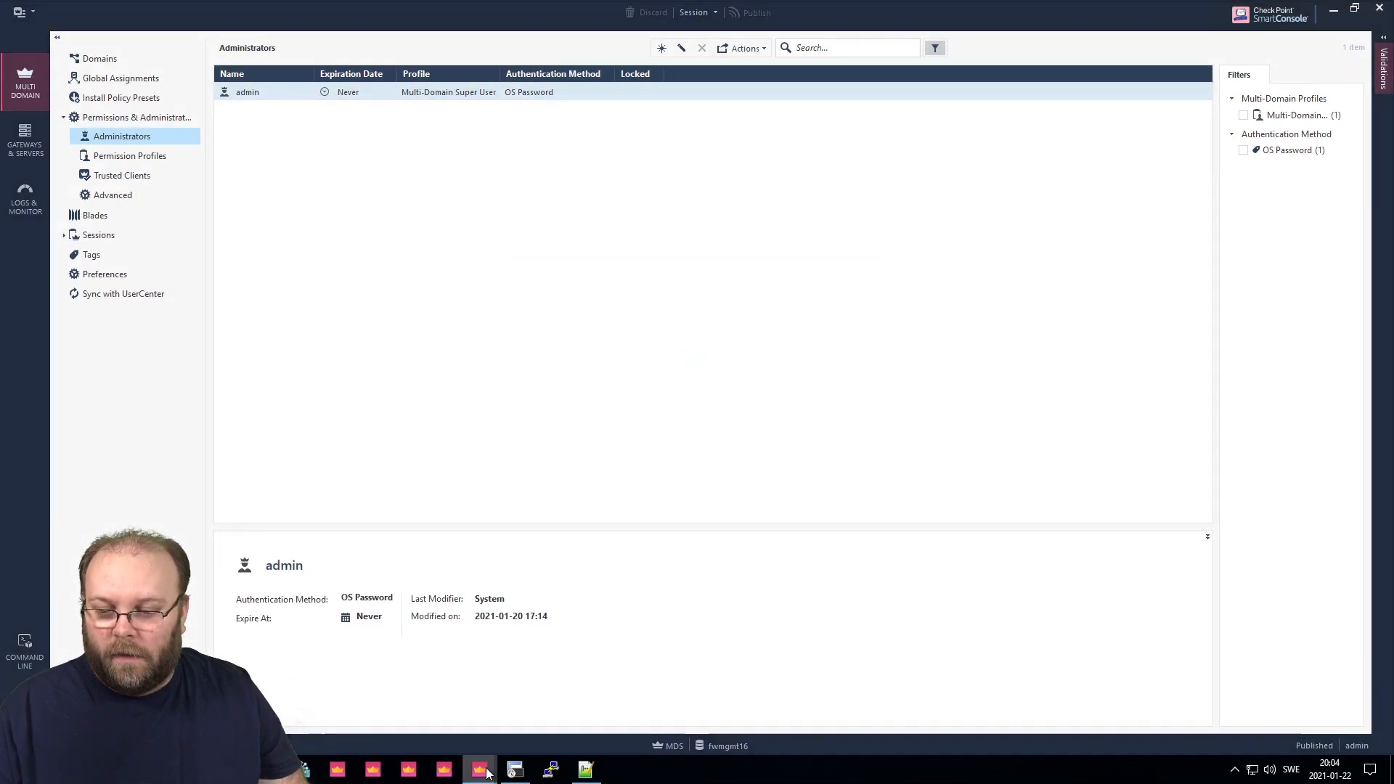
pyautogui.rightClick(480, 771)
pyautogui.click(496, 690)
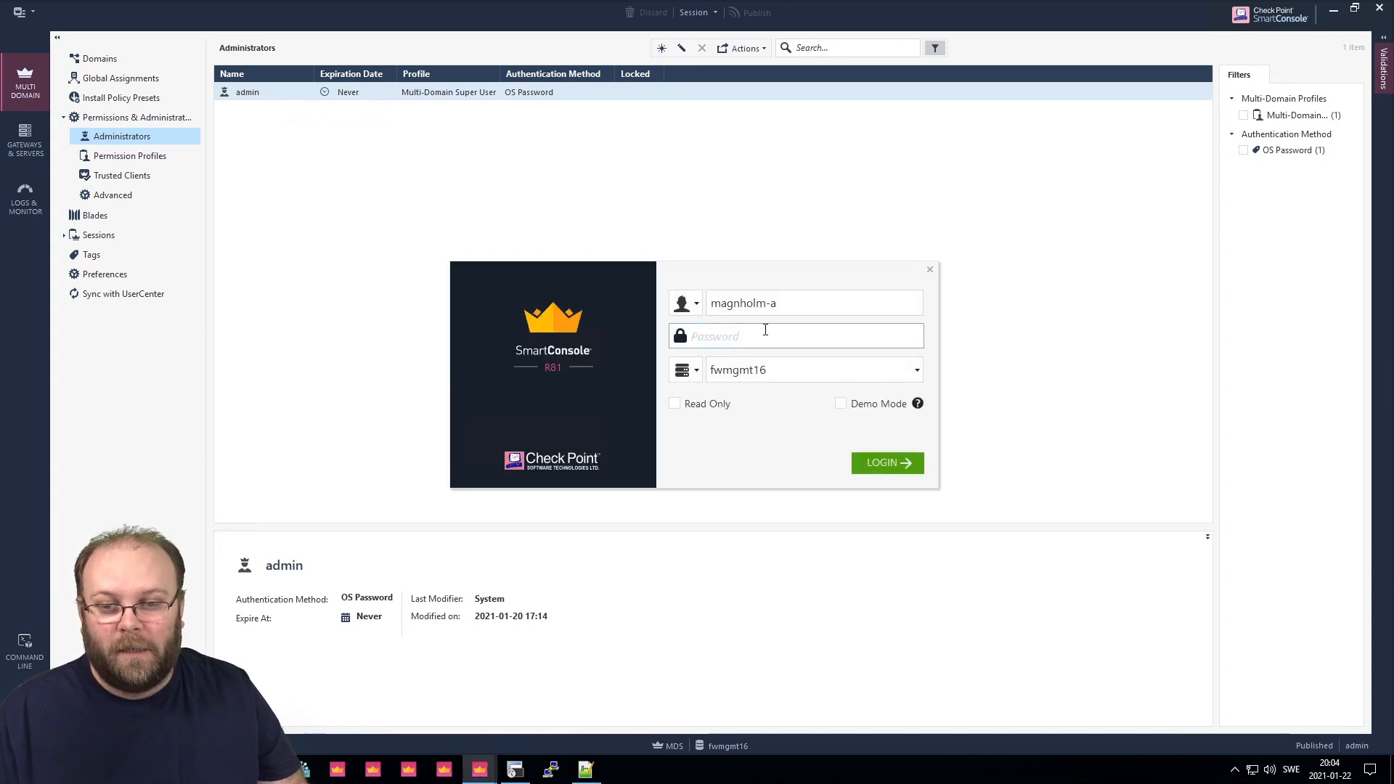
# Submit the deleted RADIUS user's login to fwmgmt16 and see 'Authentication to server failed.'.
pyautogui.write('•••')
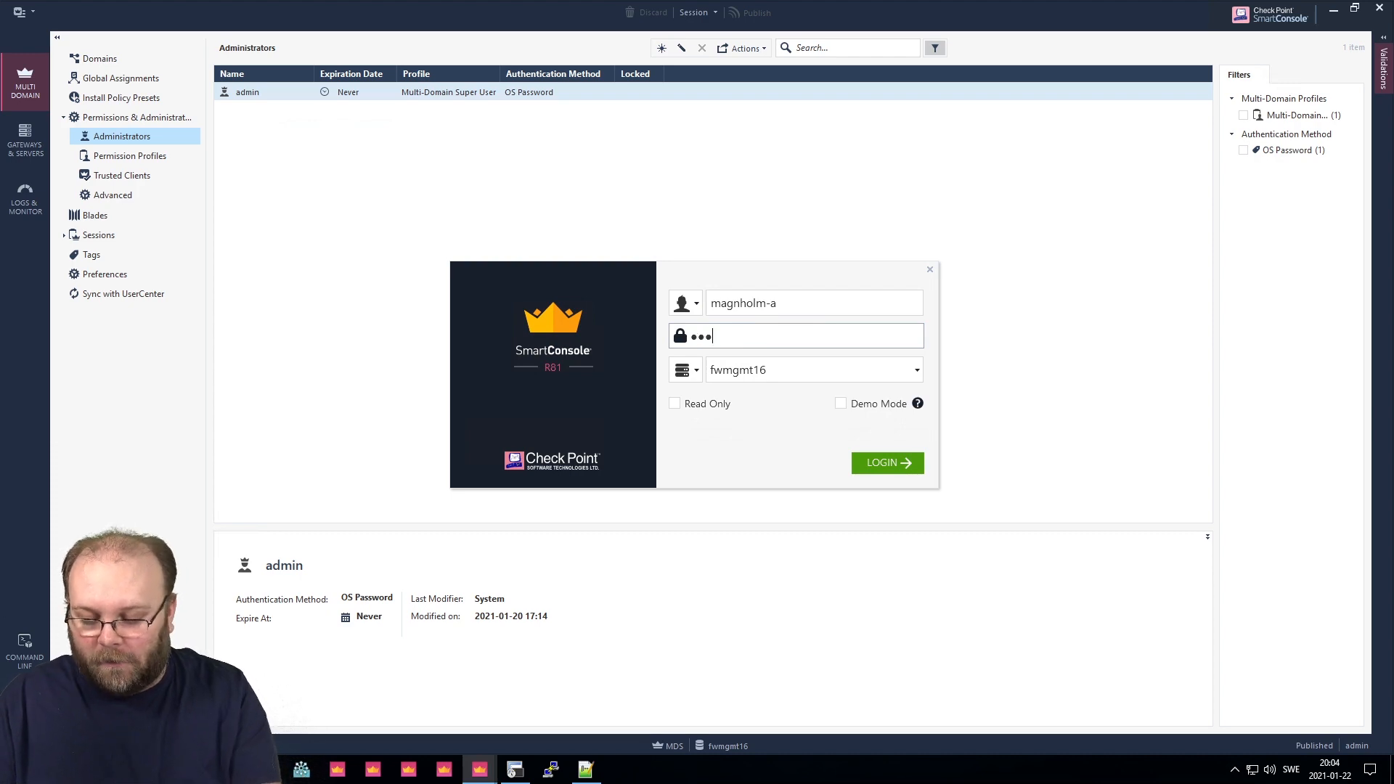
pyautogui.press('Return')
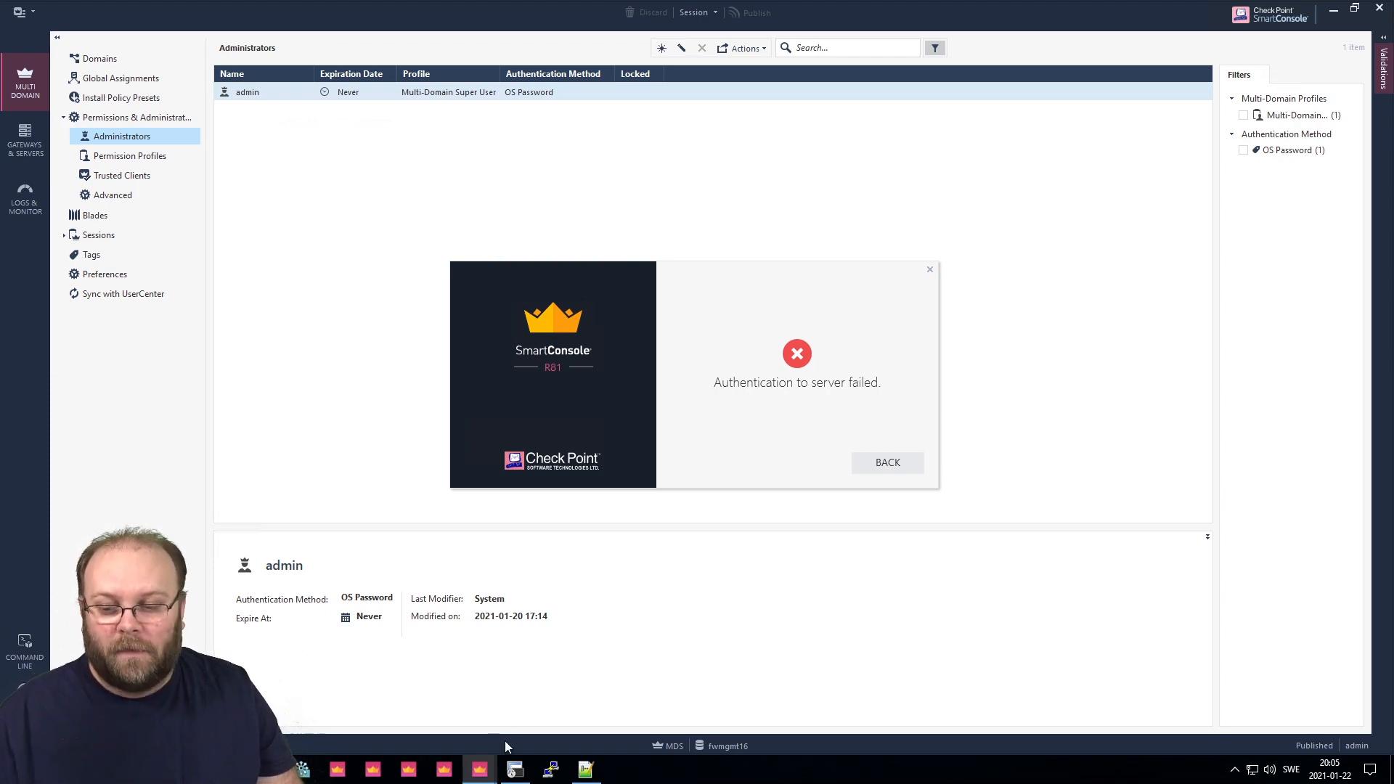
pyautogui.click(515, 770)
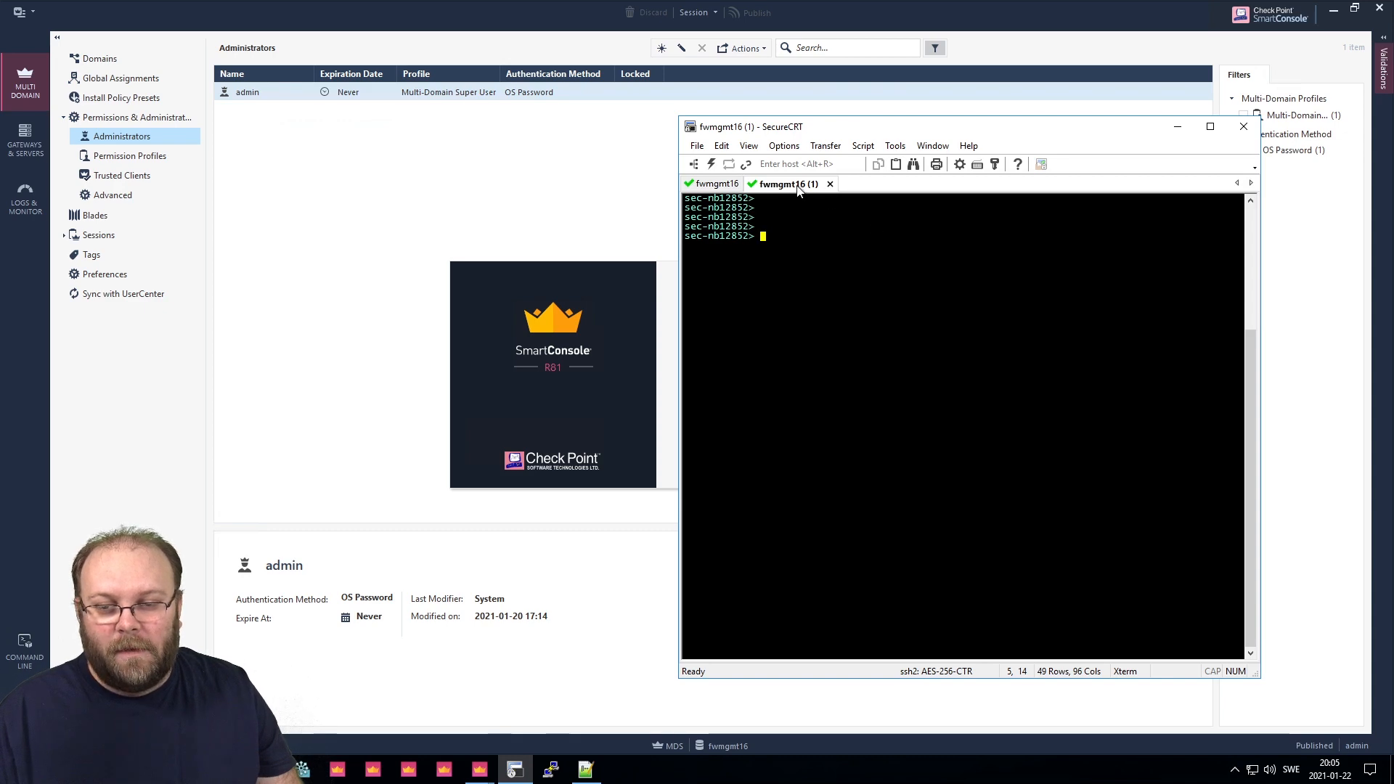
# Exit the current SSH session with 'exit' and close its tab.
pyautogui.write('exit')
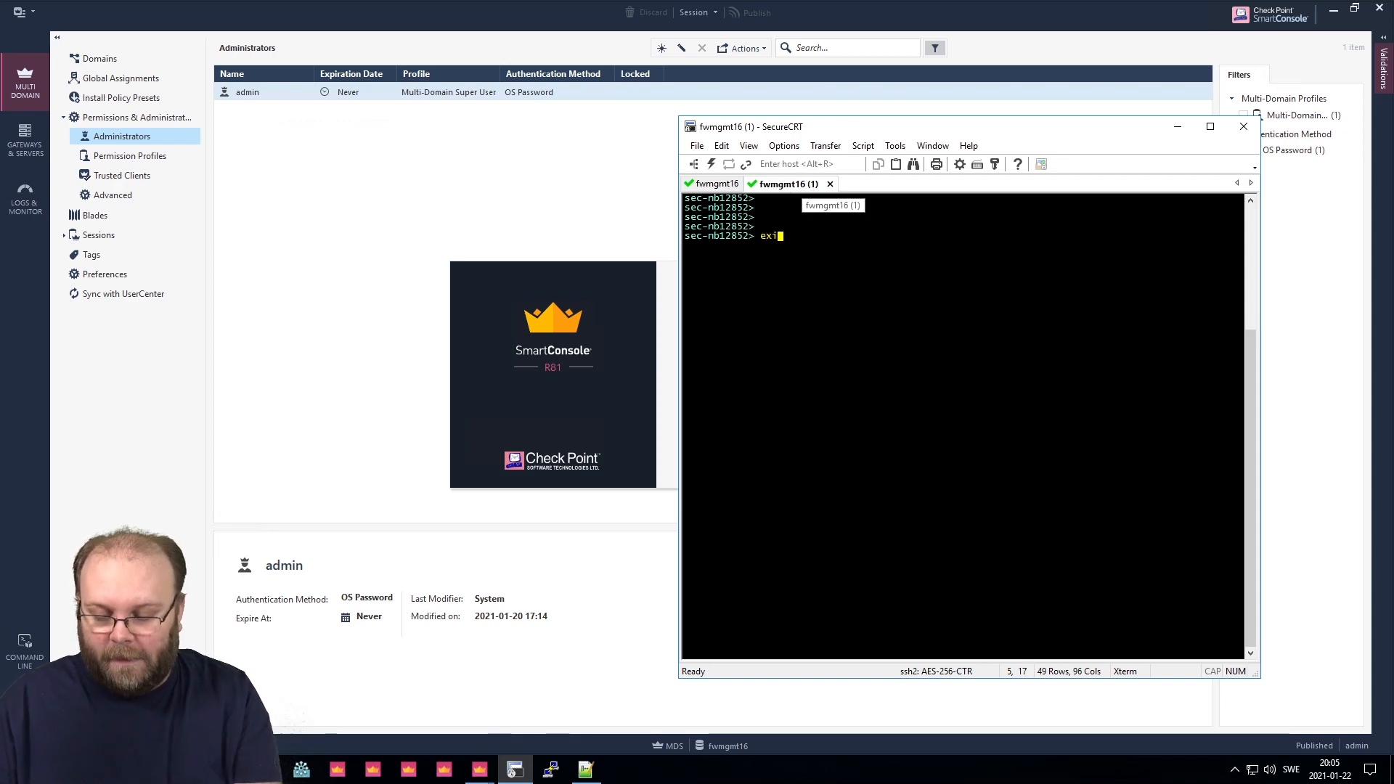
pyautogui.press('Return')
pyautogui.click(830, 185)
# Start a new SSH session to fwmgmt16 with the RADIUS credentials and clear the screen.
pyautogui.hotkey('alt', 'q')
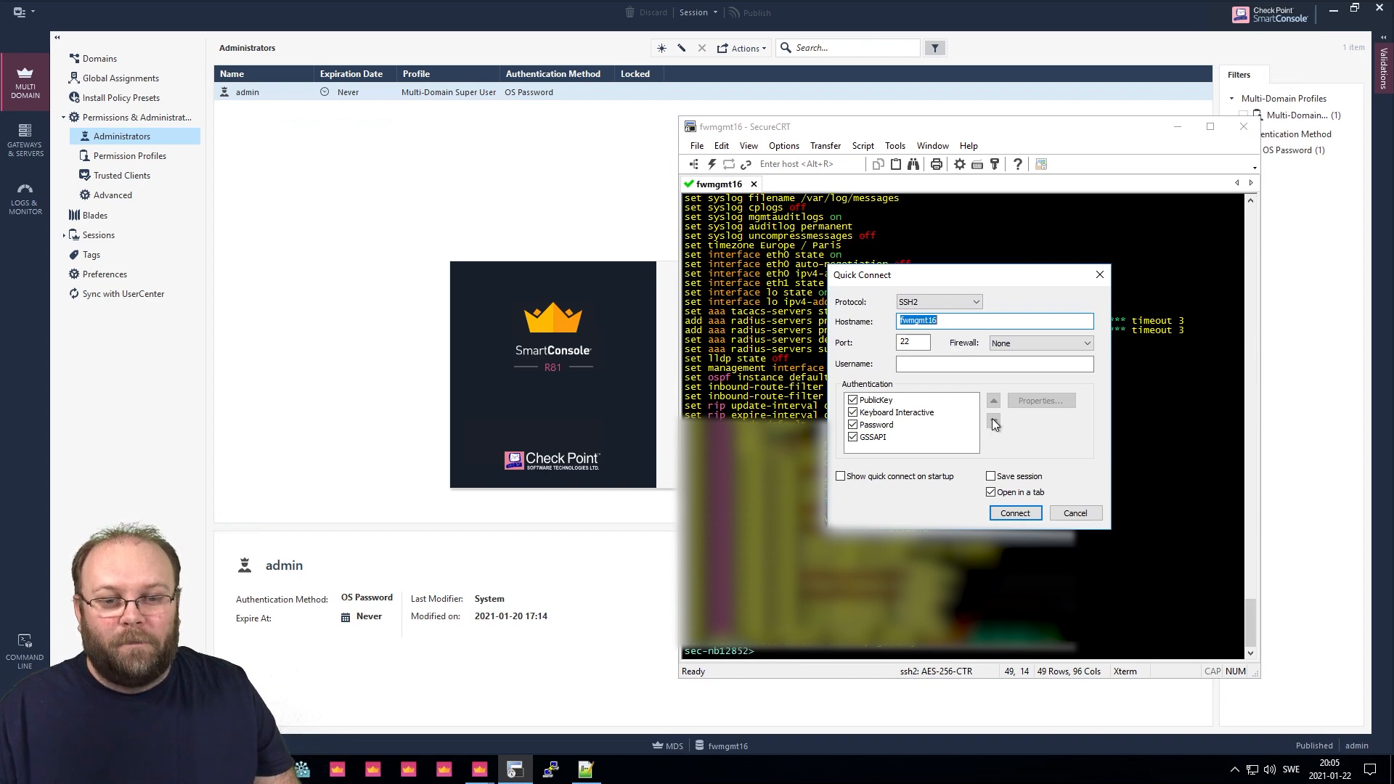
pyautogui.moveTo(965, 276); pyautogui.dragTo(966, 397)
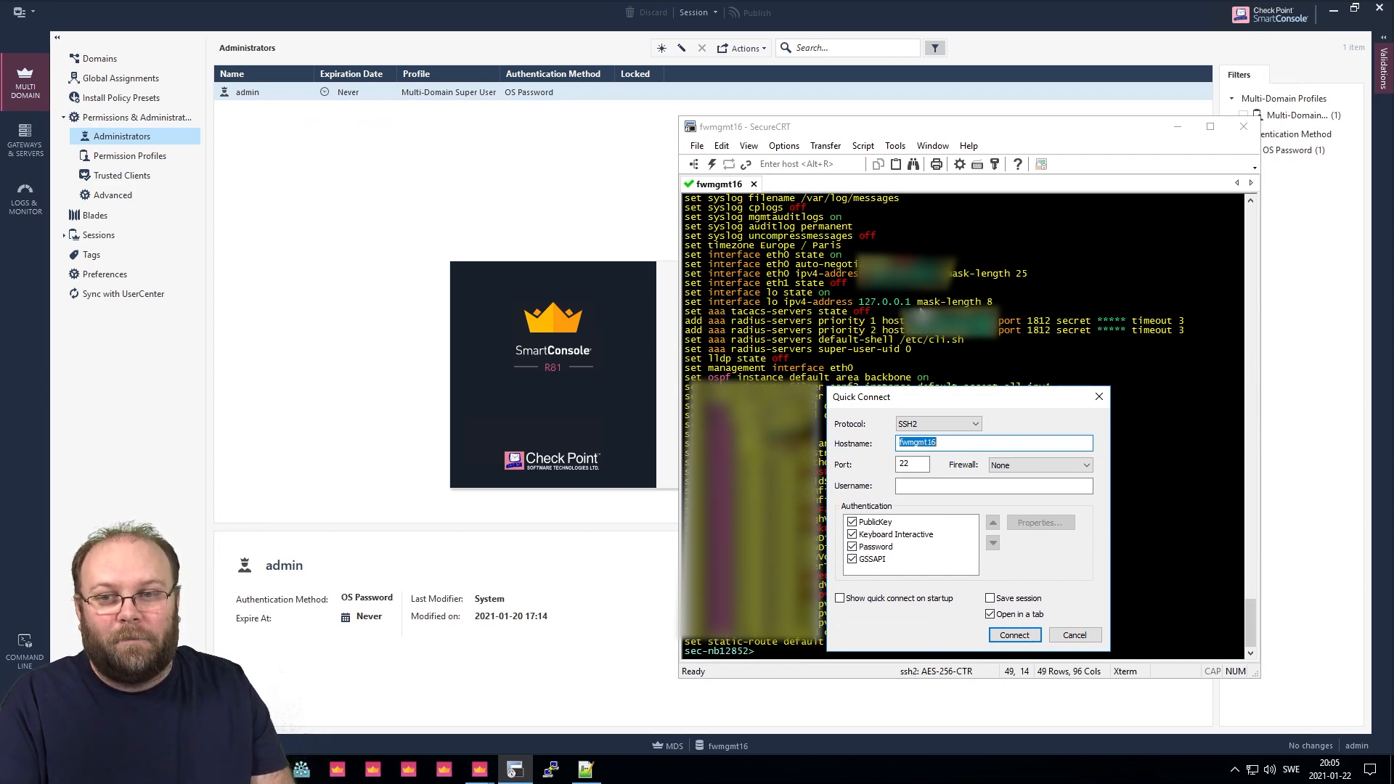
pyautogui.click(1014, 636)
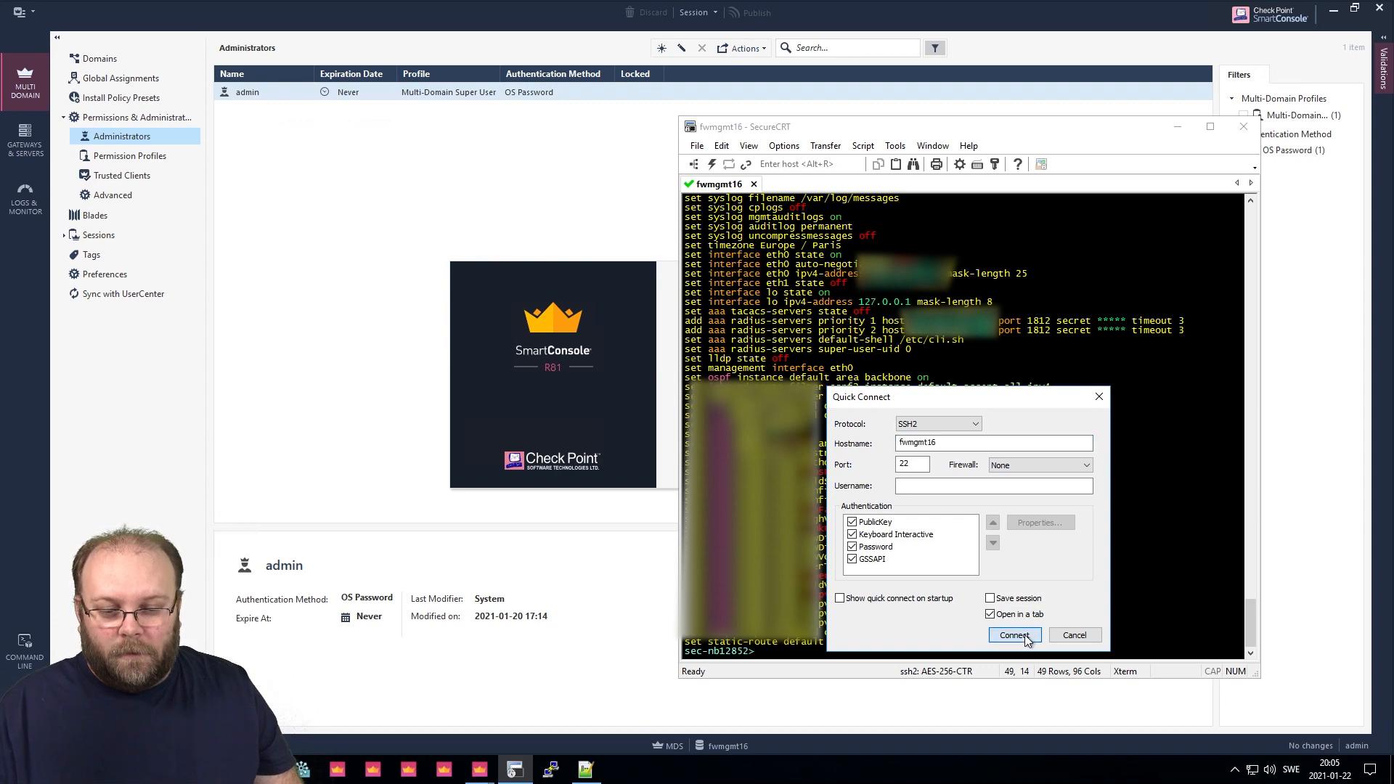
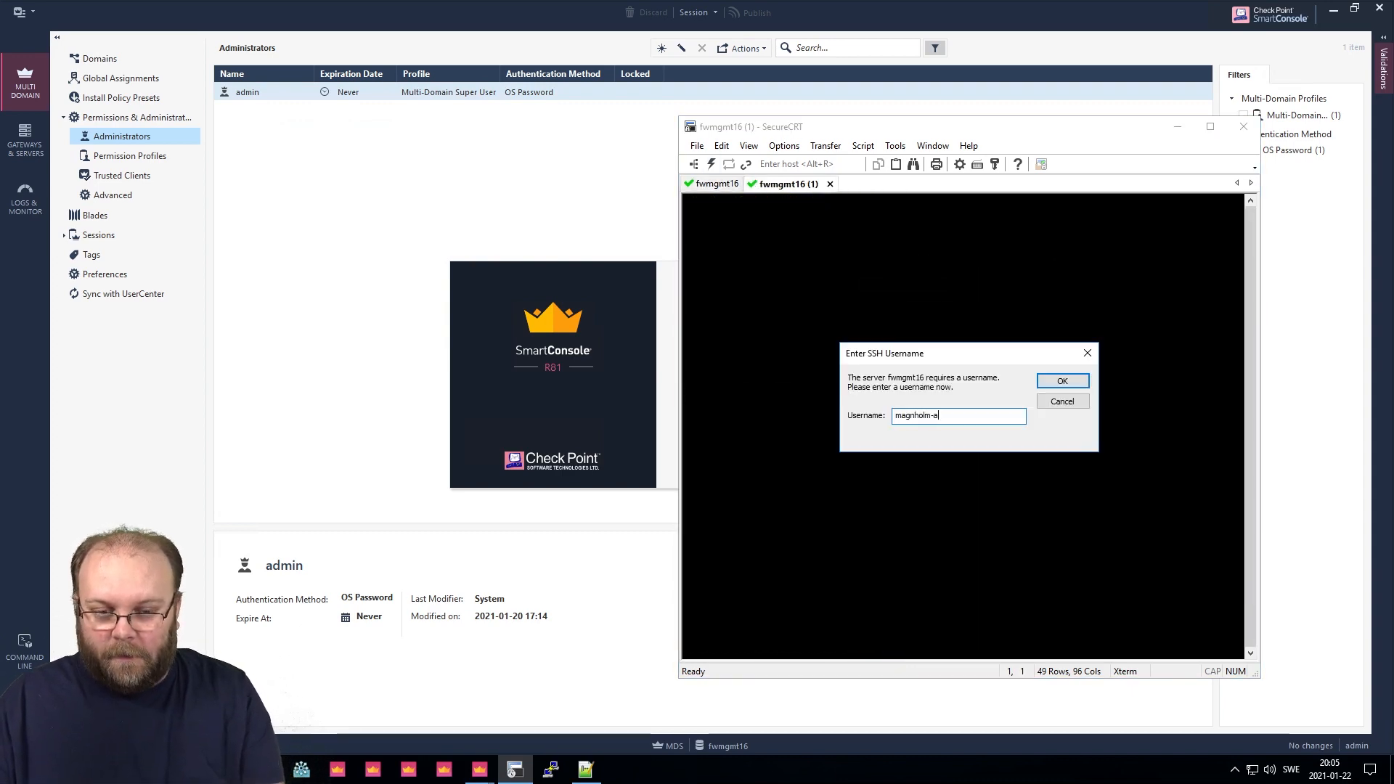
pyautogui.press('Return')
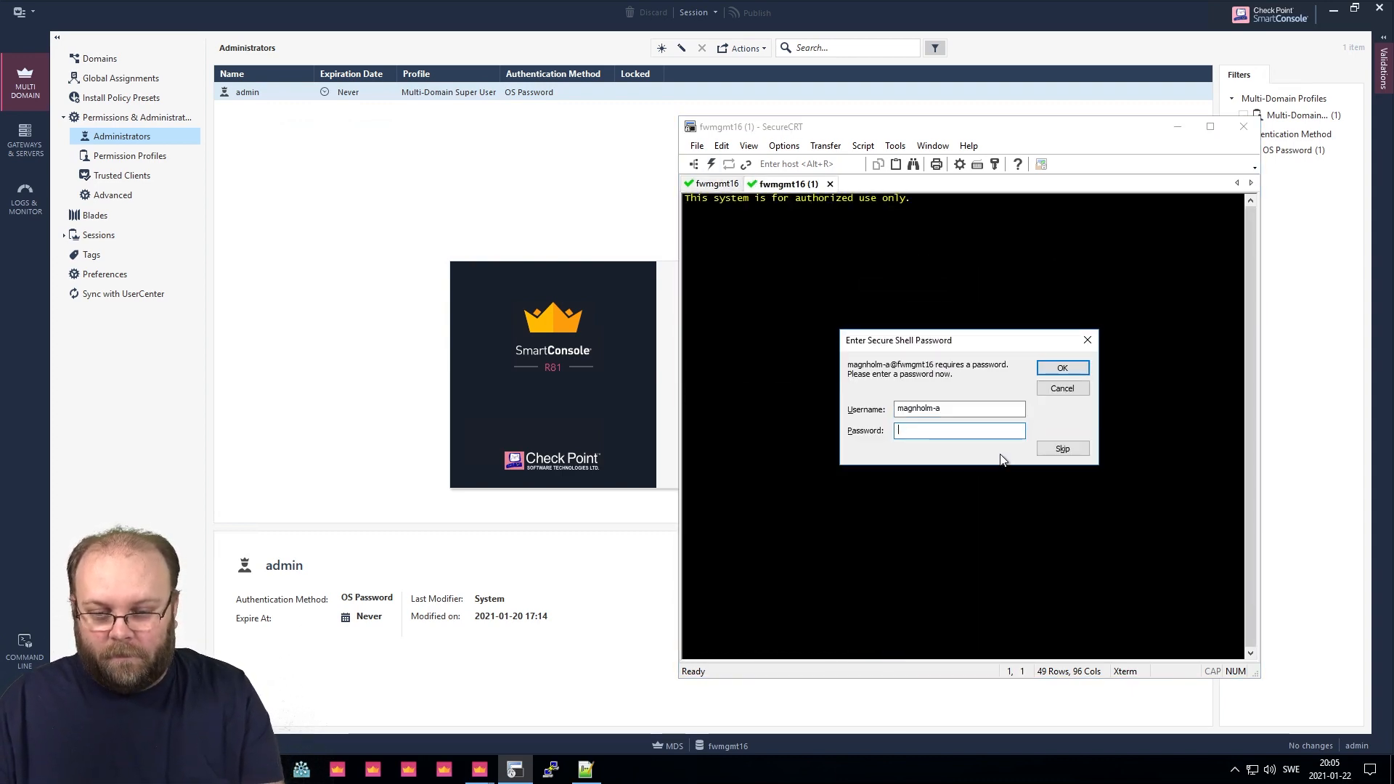
pyautogui.write('•••••••••')
pyautogui.press('Return')
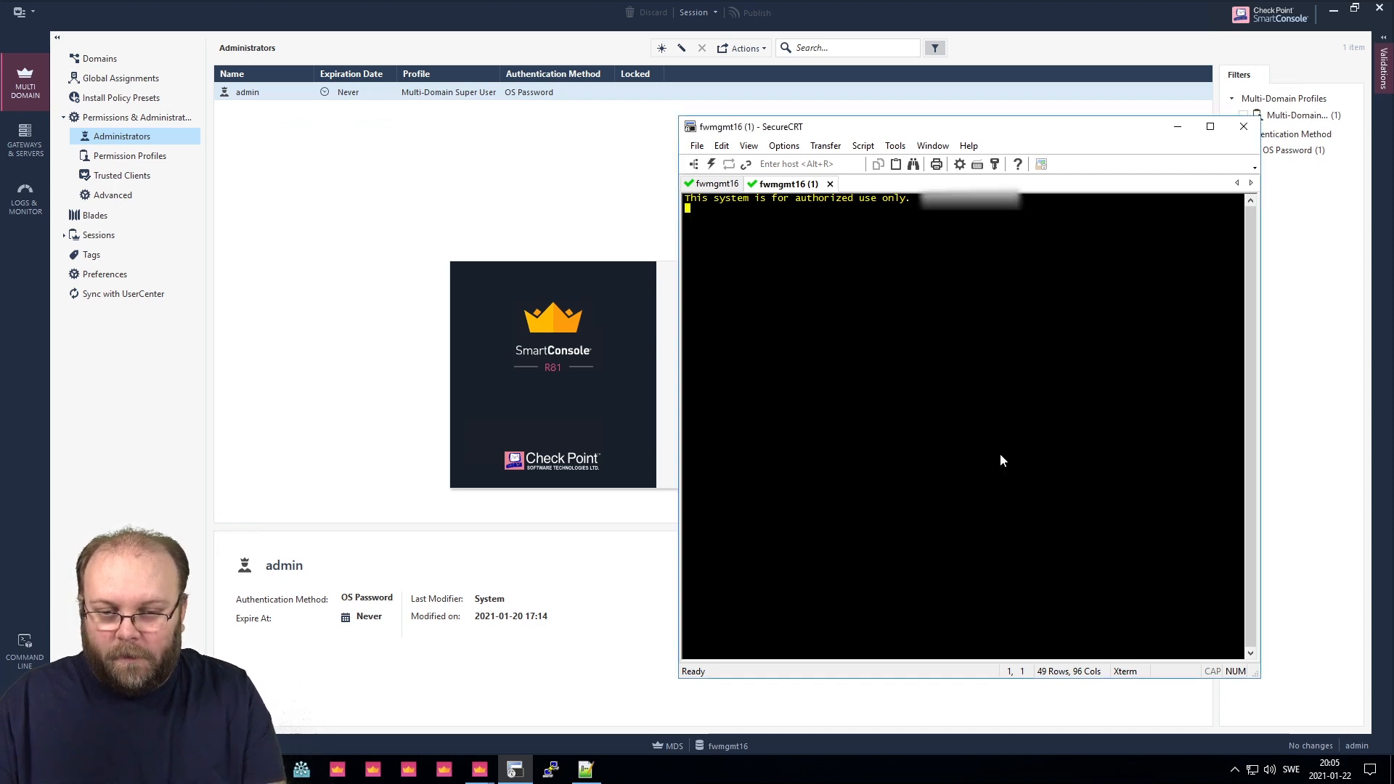
pyautogui.press('Return')
pyautogui.press('Return')
pyautogui.press('Return')
pyautogui.write('clear')
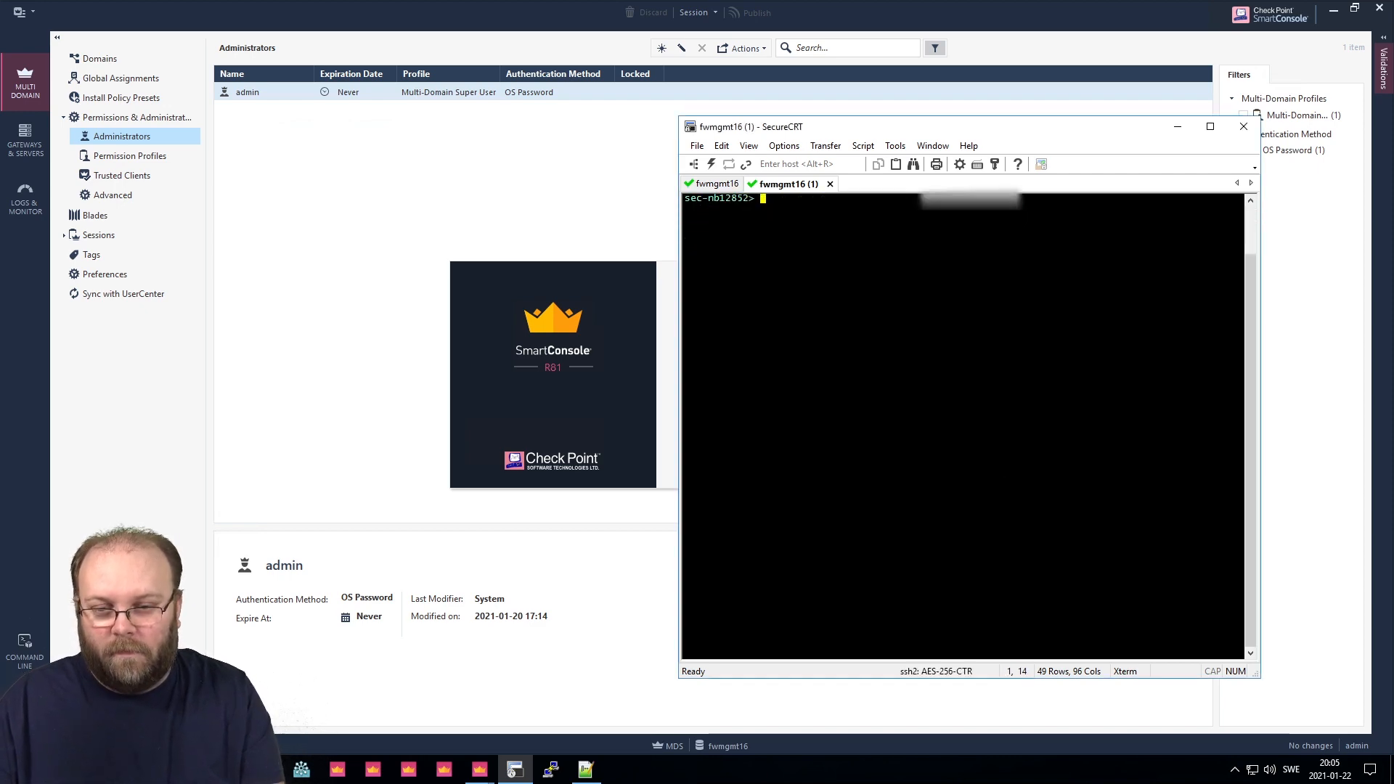
pyautogui.press('Return')
pyautogui.press('Return')
pyautogui.press('Return')
pyautogui.press('Return')
pyautogui.press('Return')
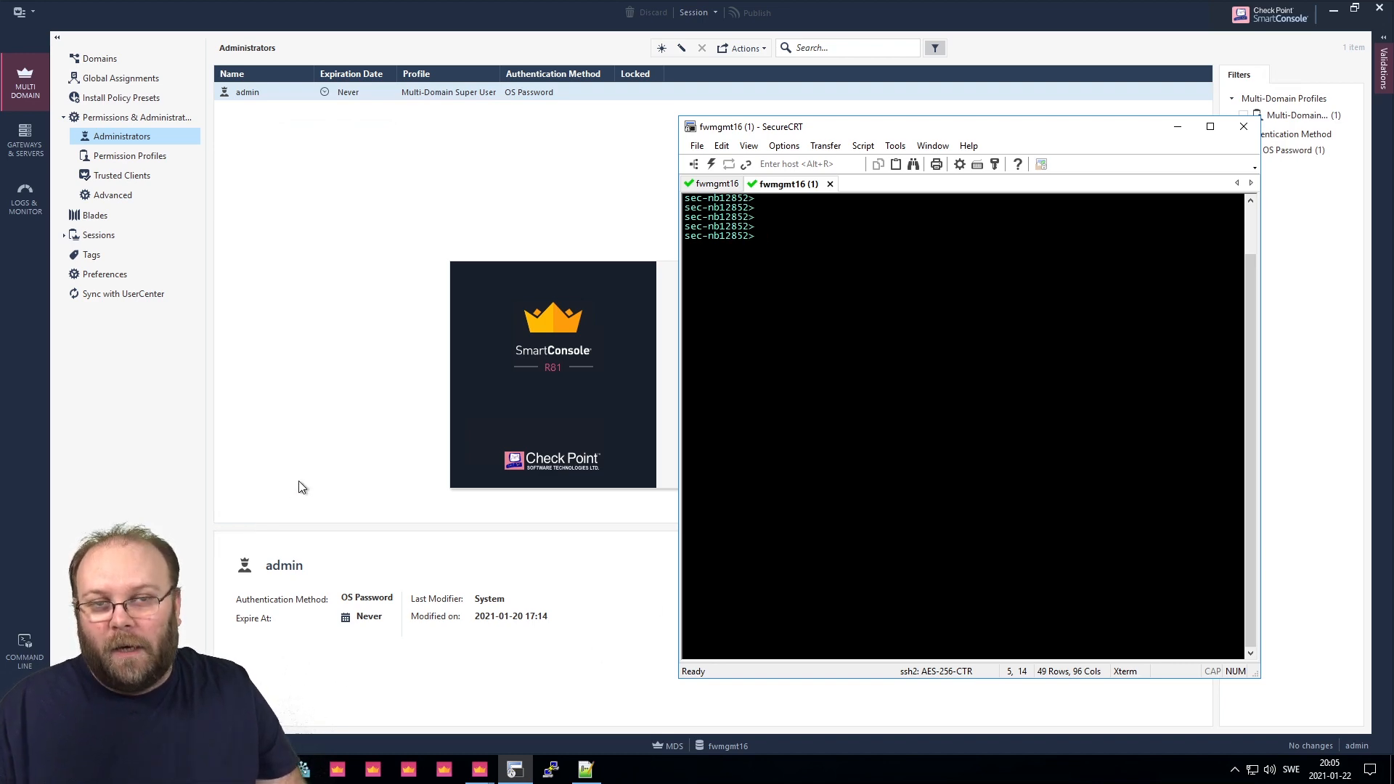
# Open the Gaia Portal login page in Google Chrome from the Start menu.
pyautogui.click(332, 435)
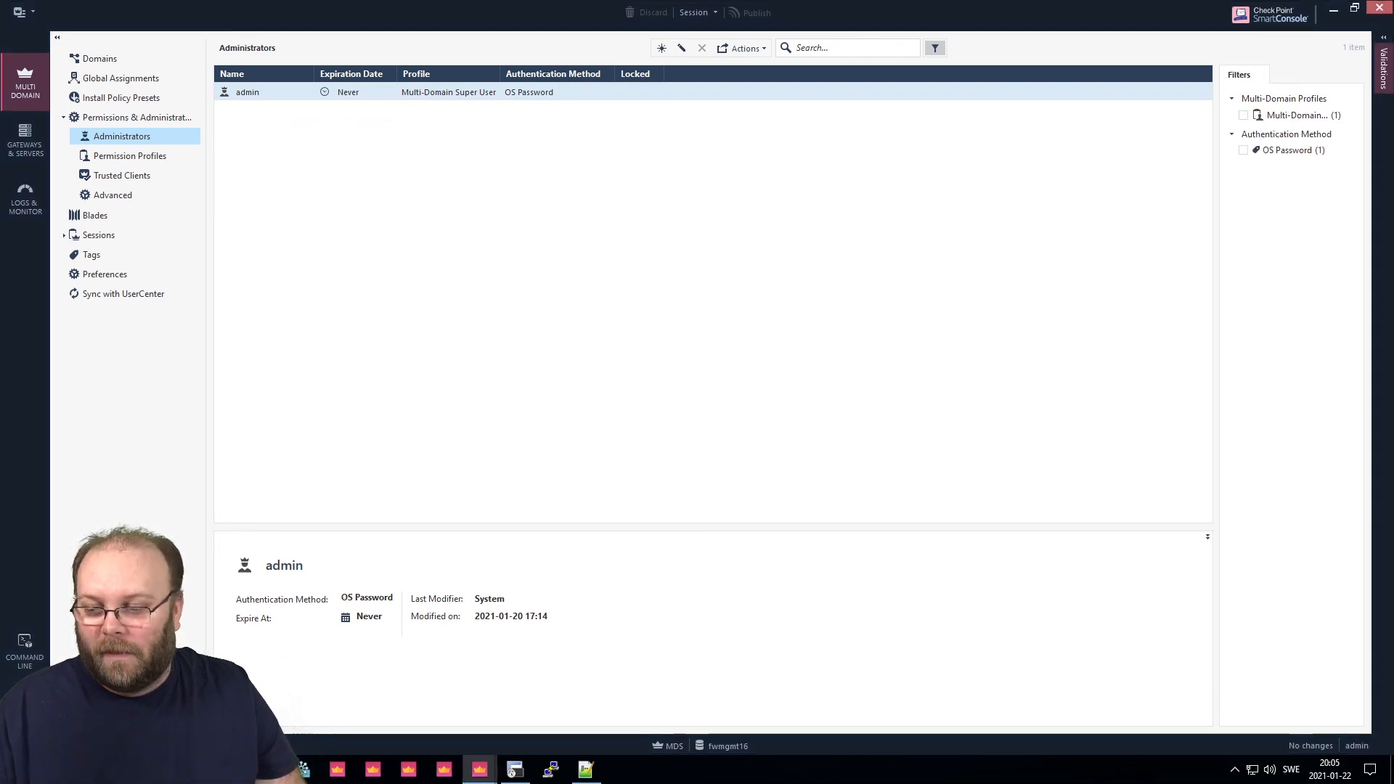
pyautogui.click(17, 769)
pyautogui.click(103, 367)
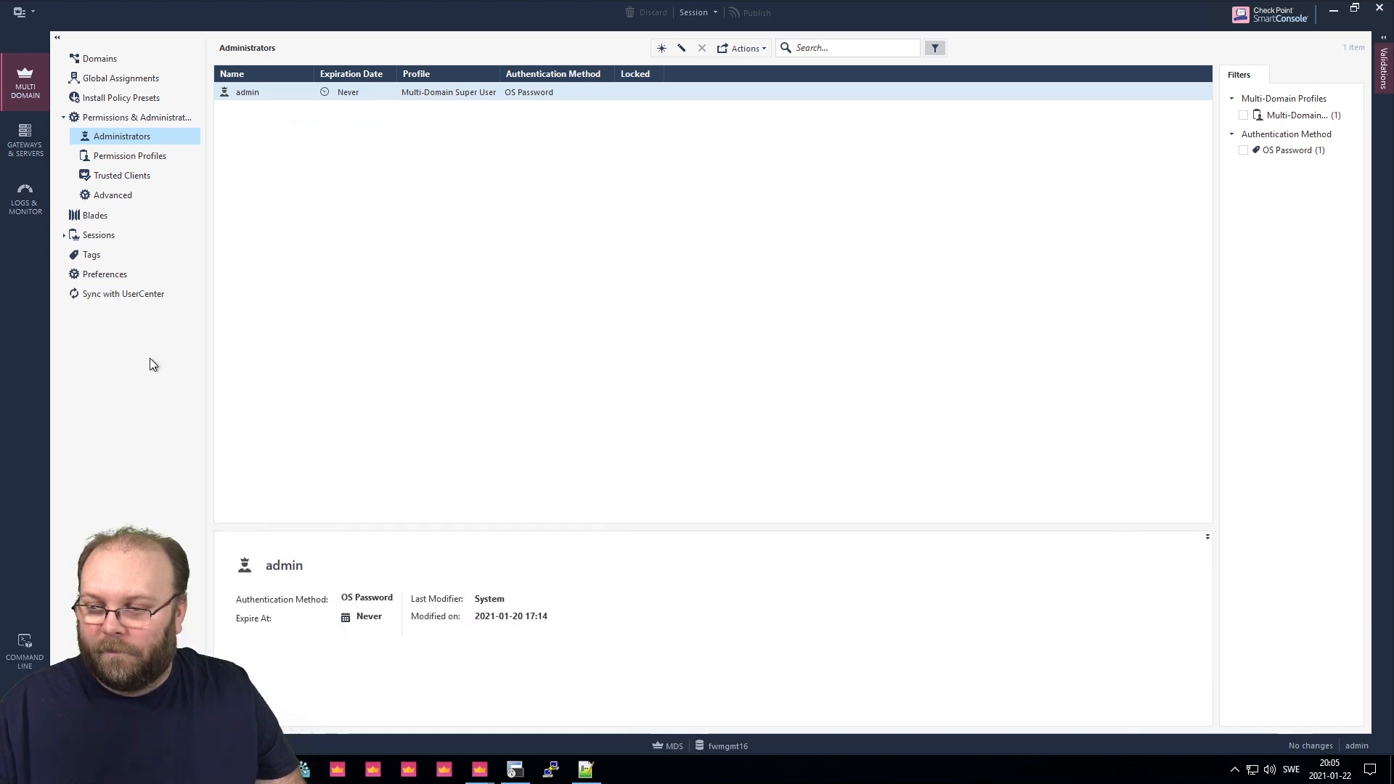
# Sign in to Gaia Portal with the RADIUS super user's username and password.
pyautogui.click(814, 399)
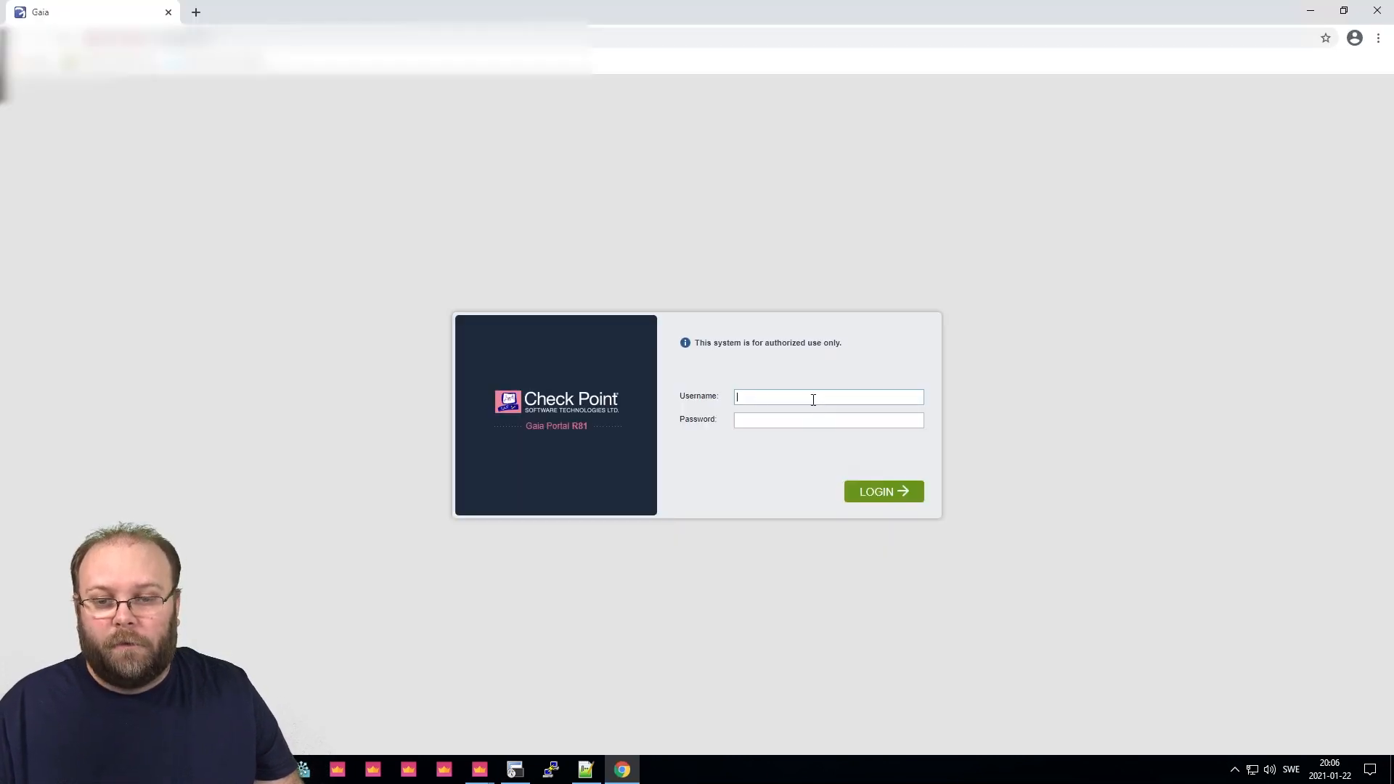
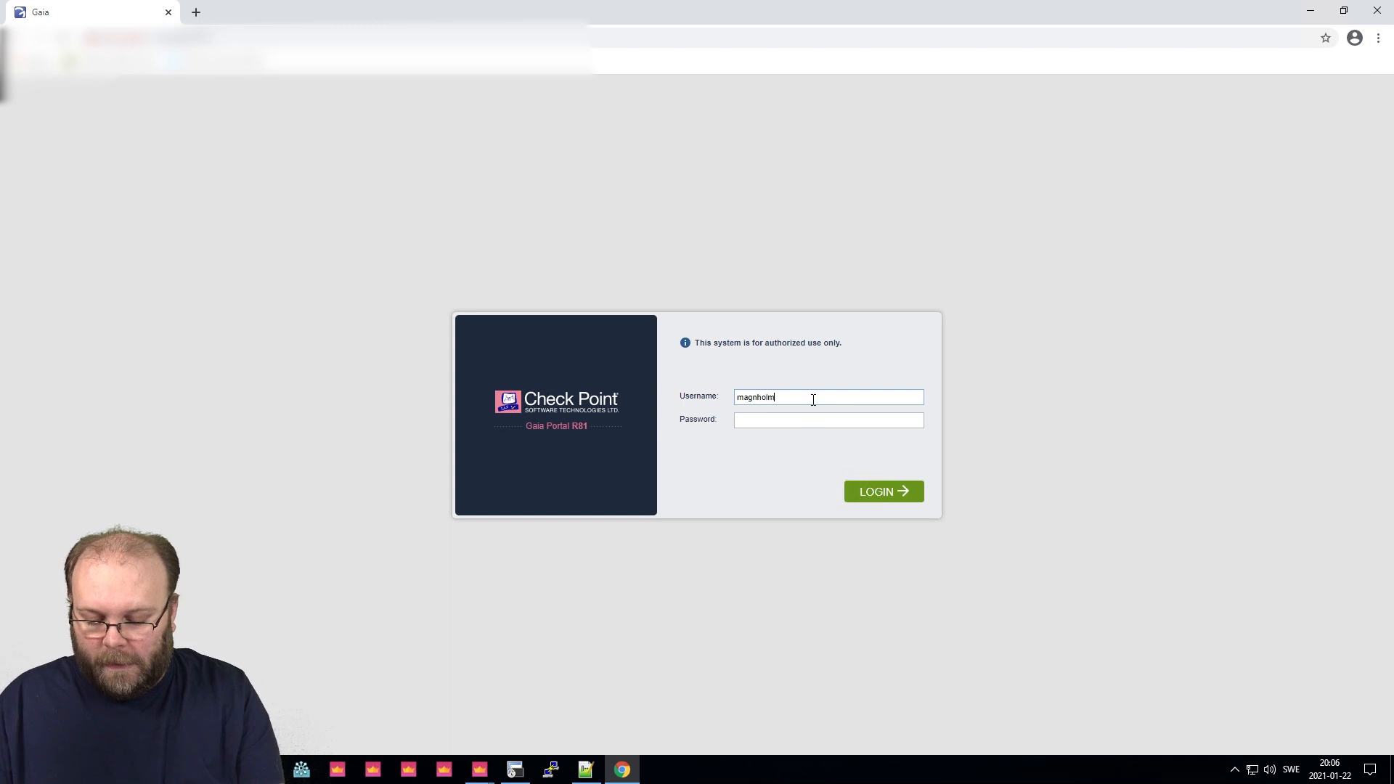
pyautogui.press('Tab')
pyautogui.write('•••••••')
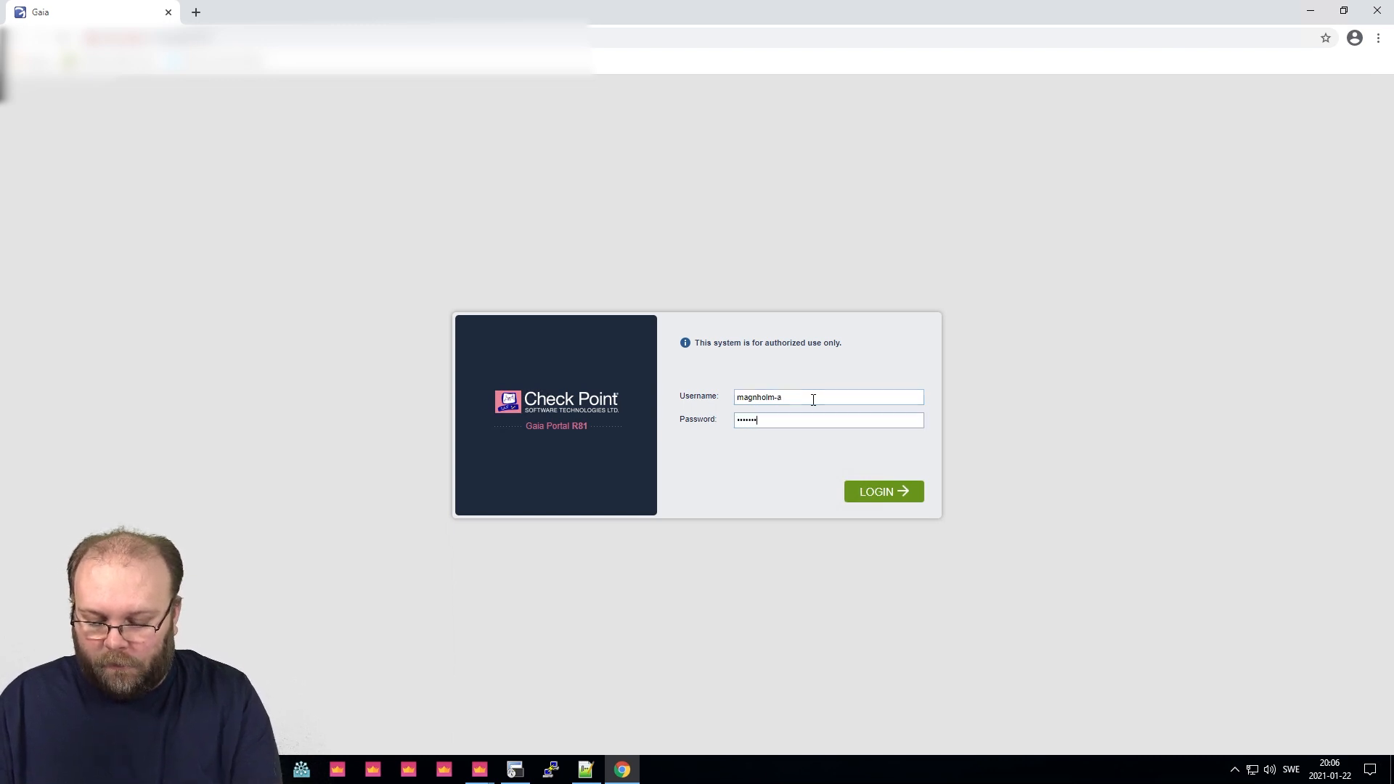
pyautogui.write('•')
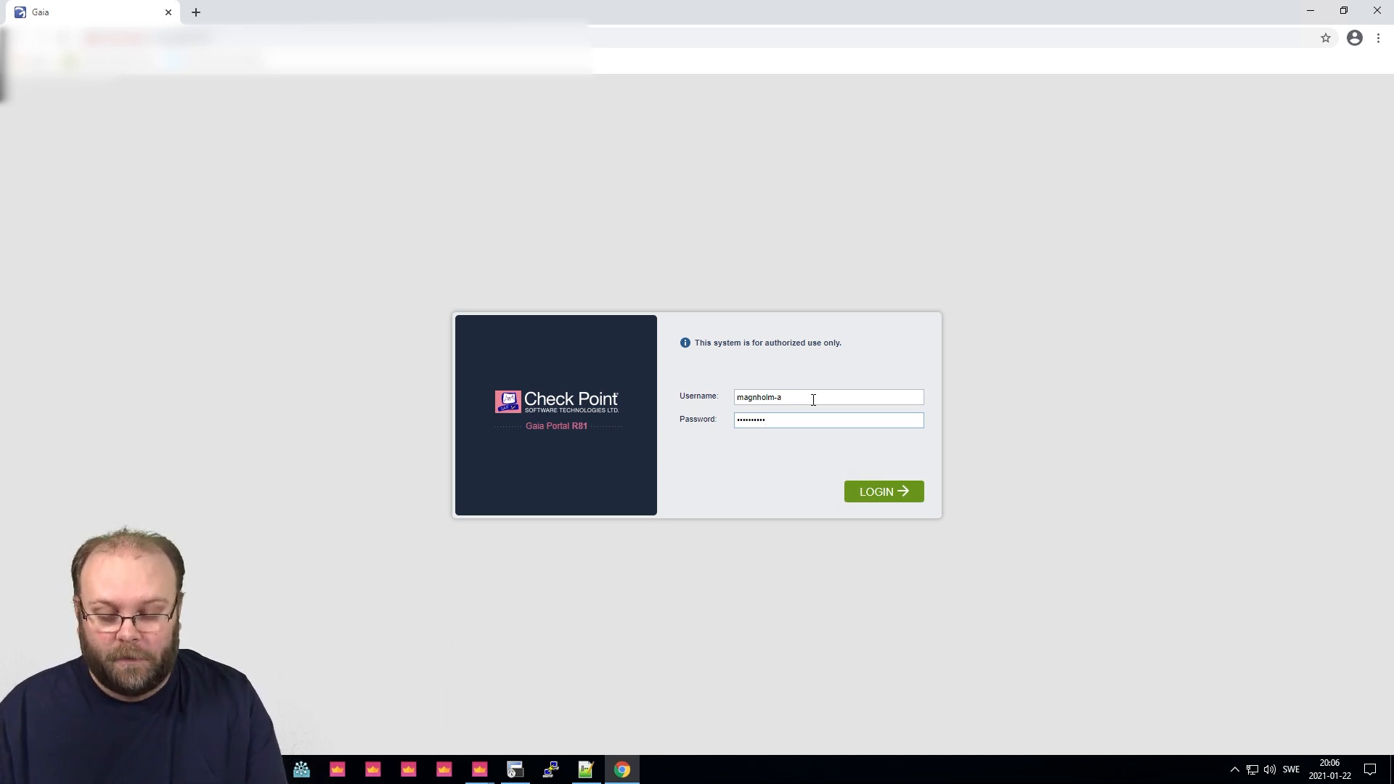
pyautogui.press('Return')
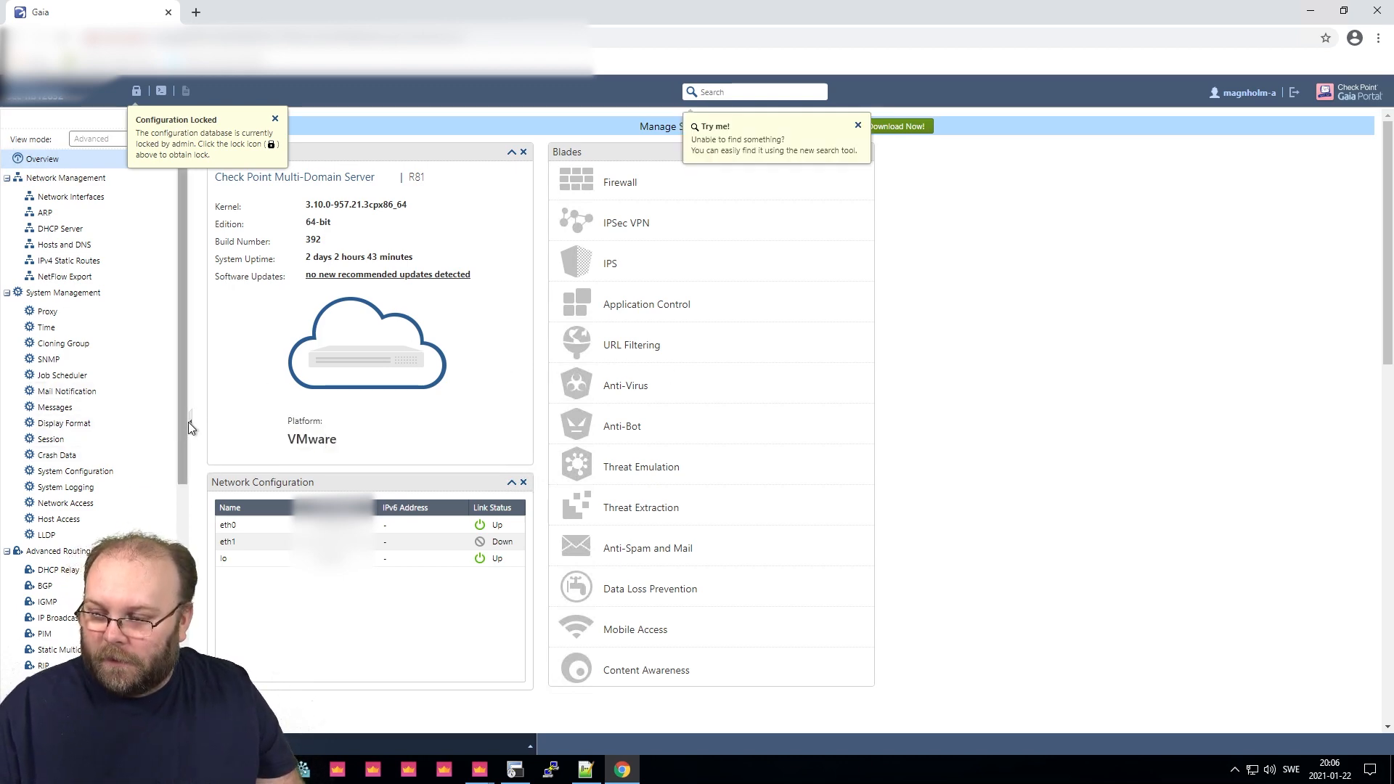
# Open User Management > Authentication Servers to view the two RADIUS servers.
pyautogui.moveTo(185, 390); pyautogui.dragTo(185, 555)
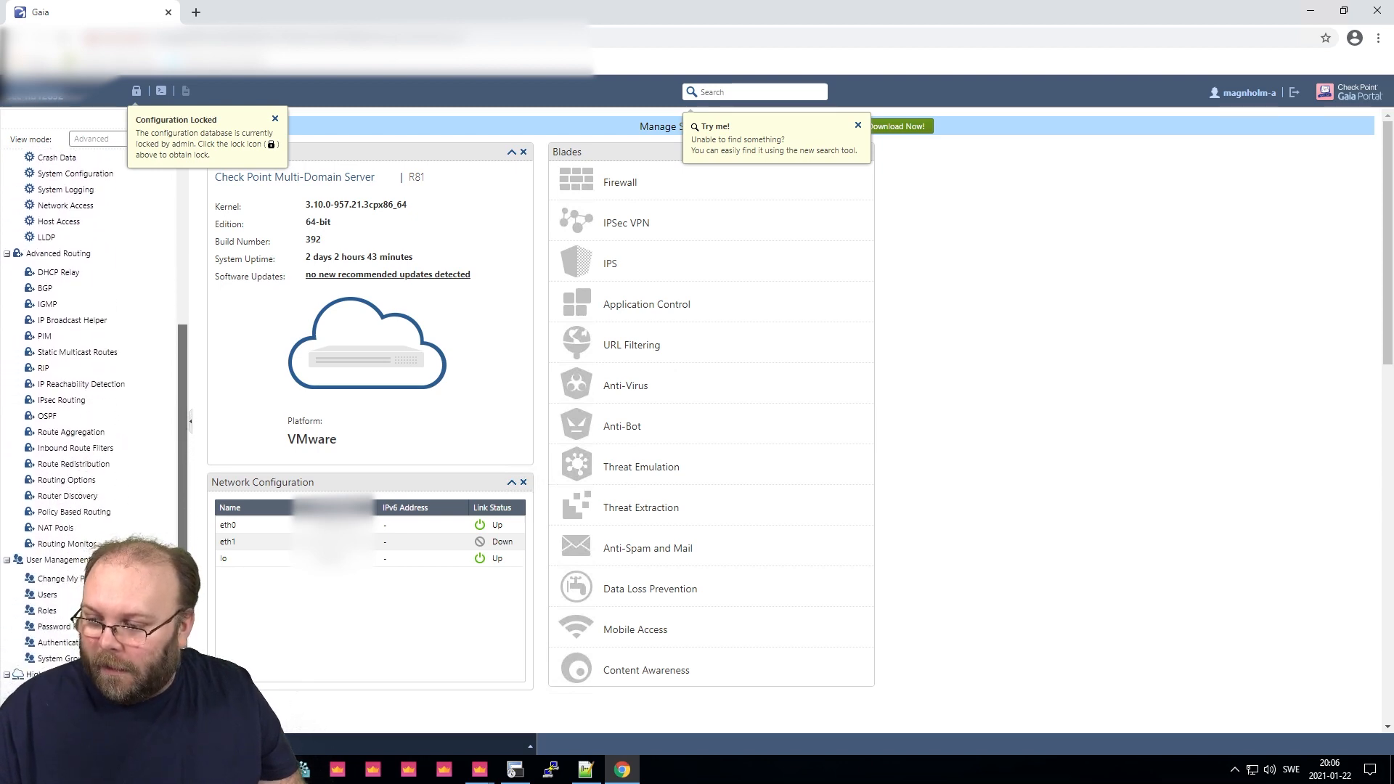
pyautogui.moveTo(185, 554); pyautogui.dragTo(184, 590)
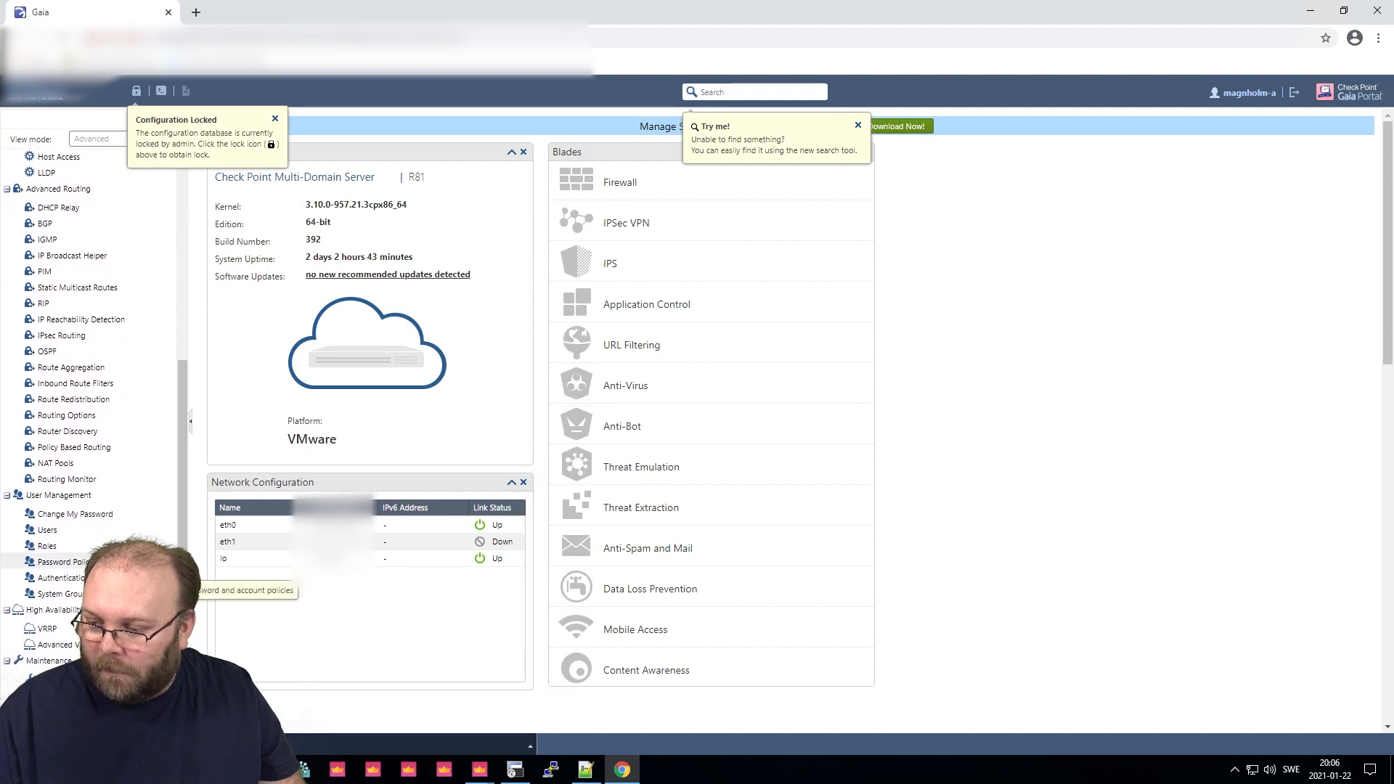
pyautogui.click(73, 577)
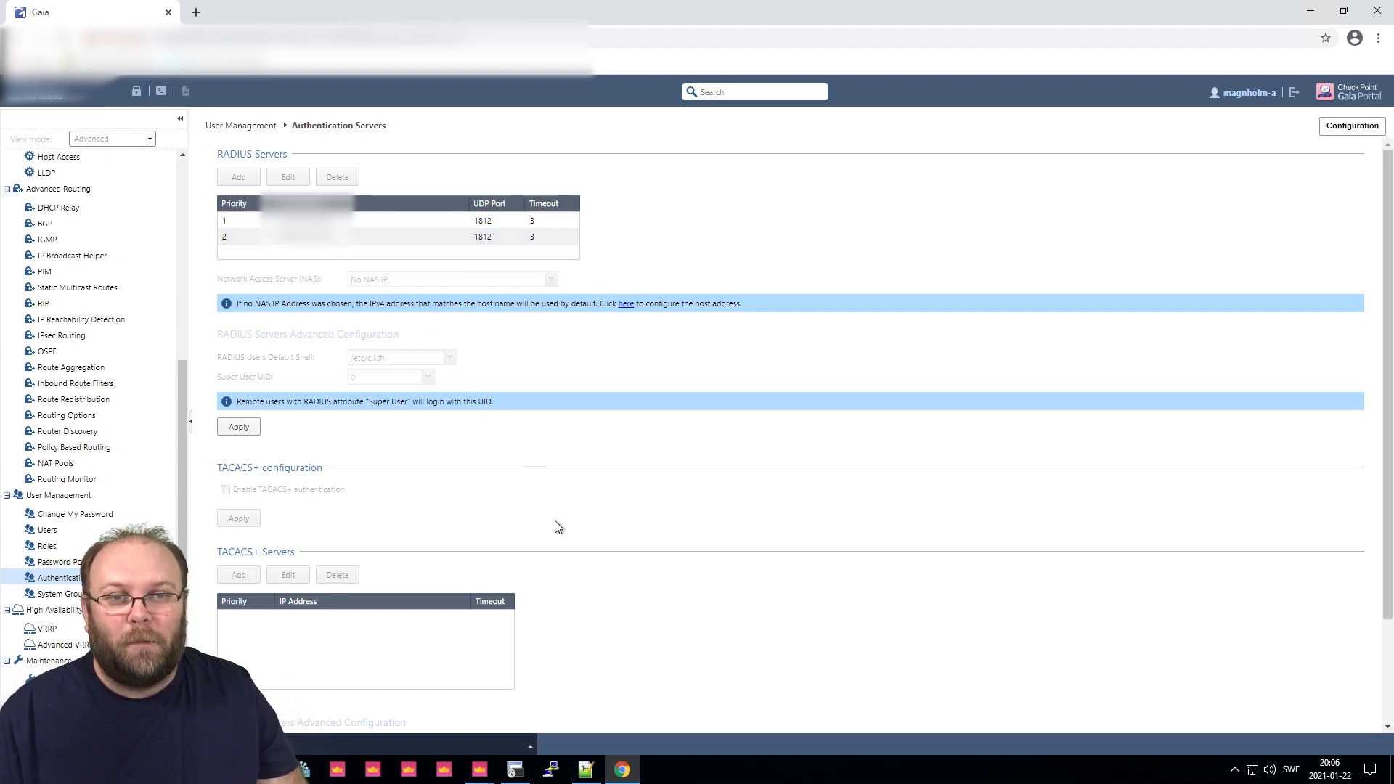
pyautogui.click(515, 771)
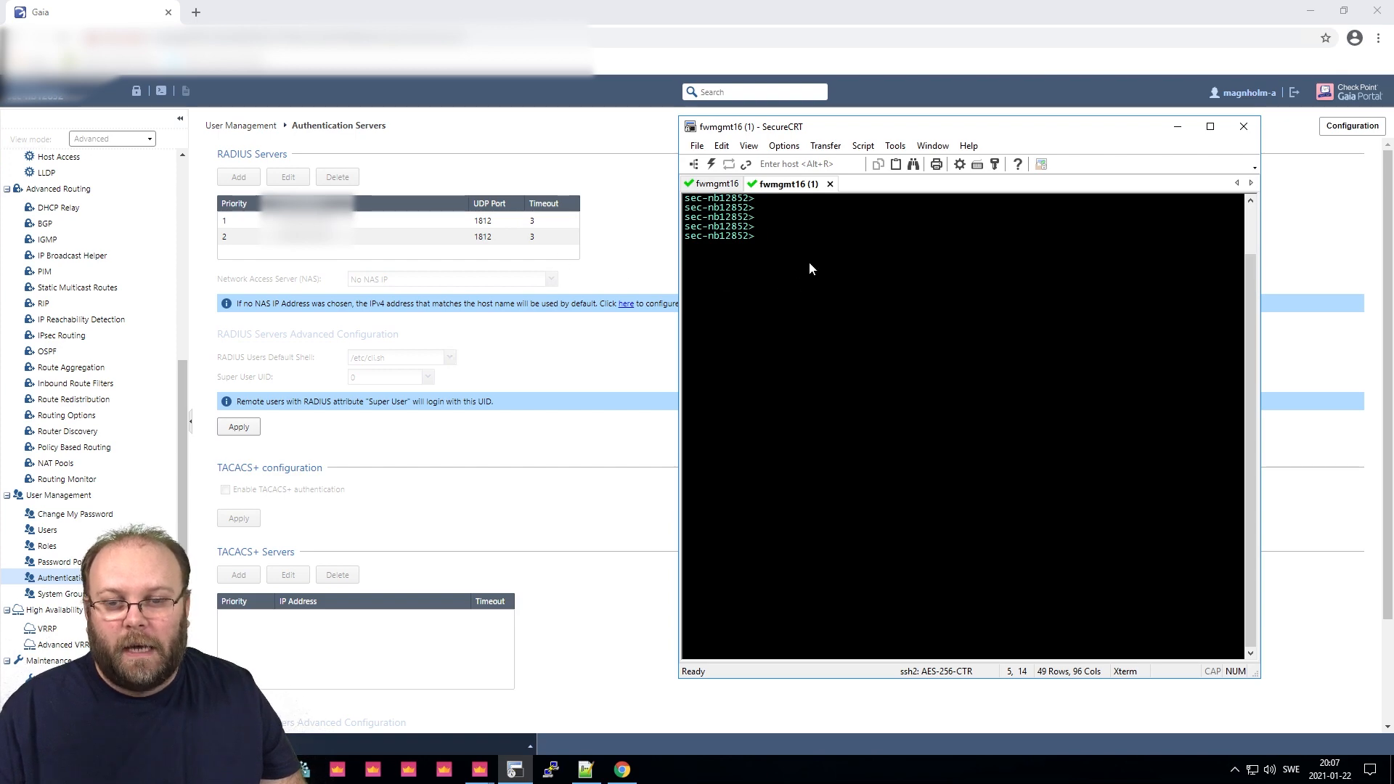
# Run 'show configuration' to list the RADIUS servers and super-user-uid 0, then return to SmartConsole.
pyautogui.write('show ')
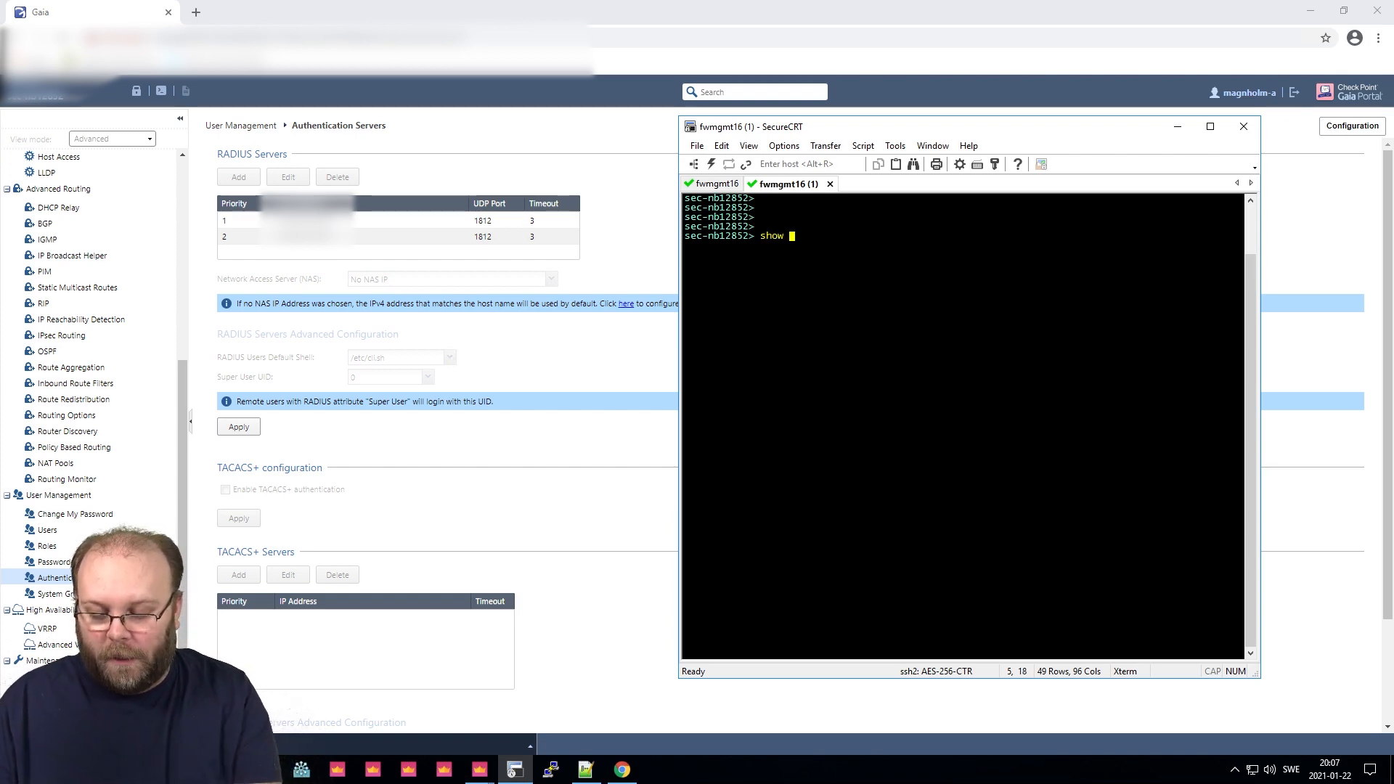
pyautogui.write('confi')
pyautogui.press('Tab')
pyautogui.press('Return')
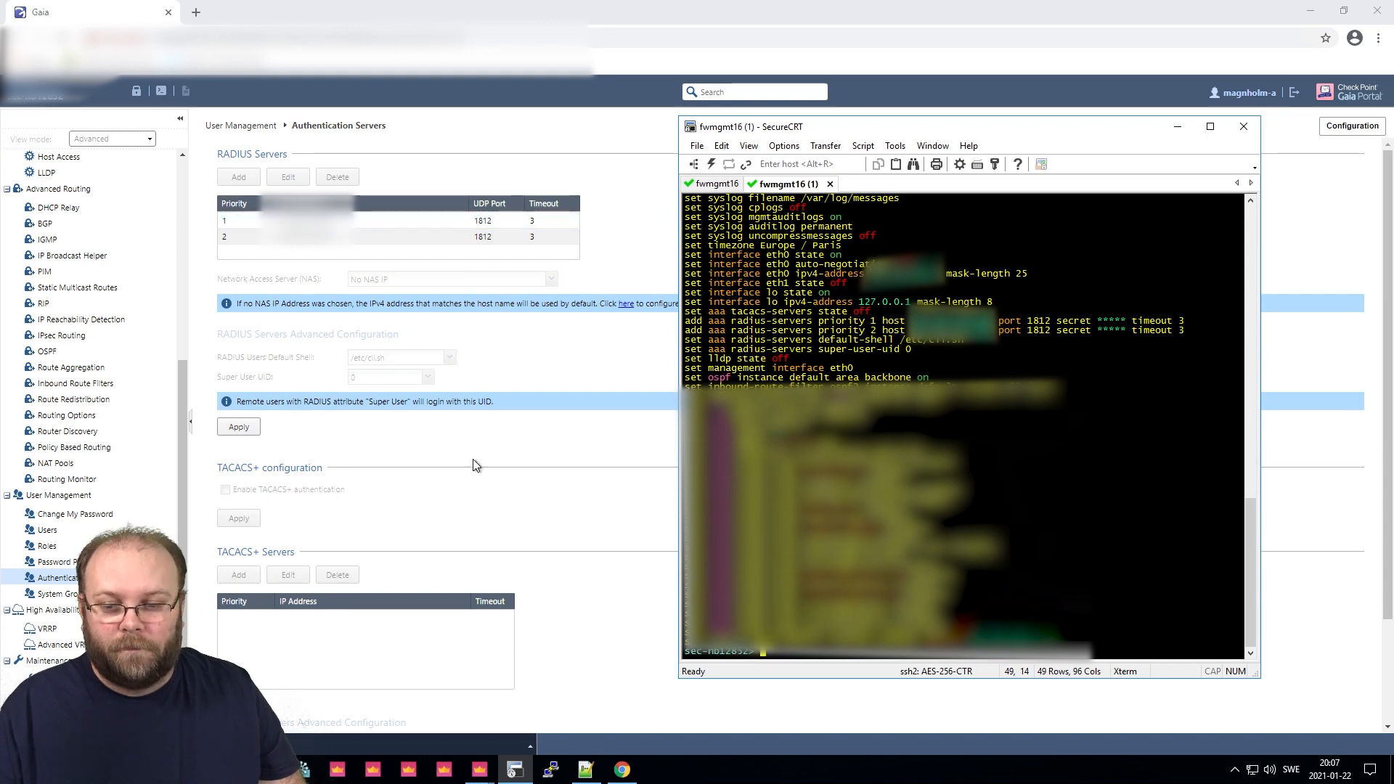
pyautogui.click(479, 770)
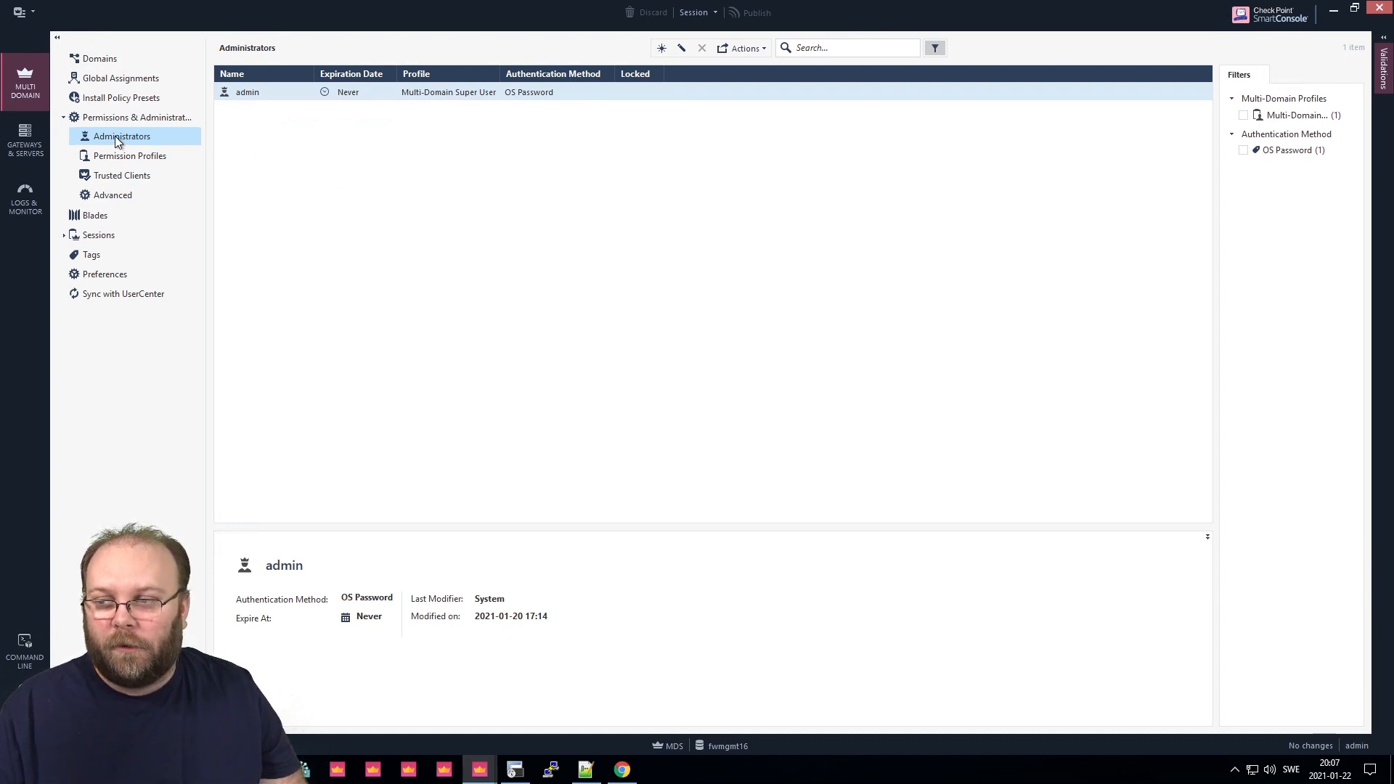
# Create an administrator with the RADIUS user's name, using RADIUS server ggrp_radius and the Multi-Domain Super User profile.
pyautogui.rightClick(270, 143)
pyautogui.click(299, 154)
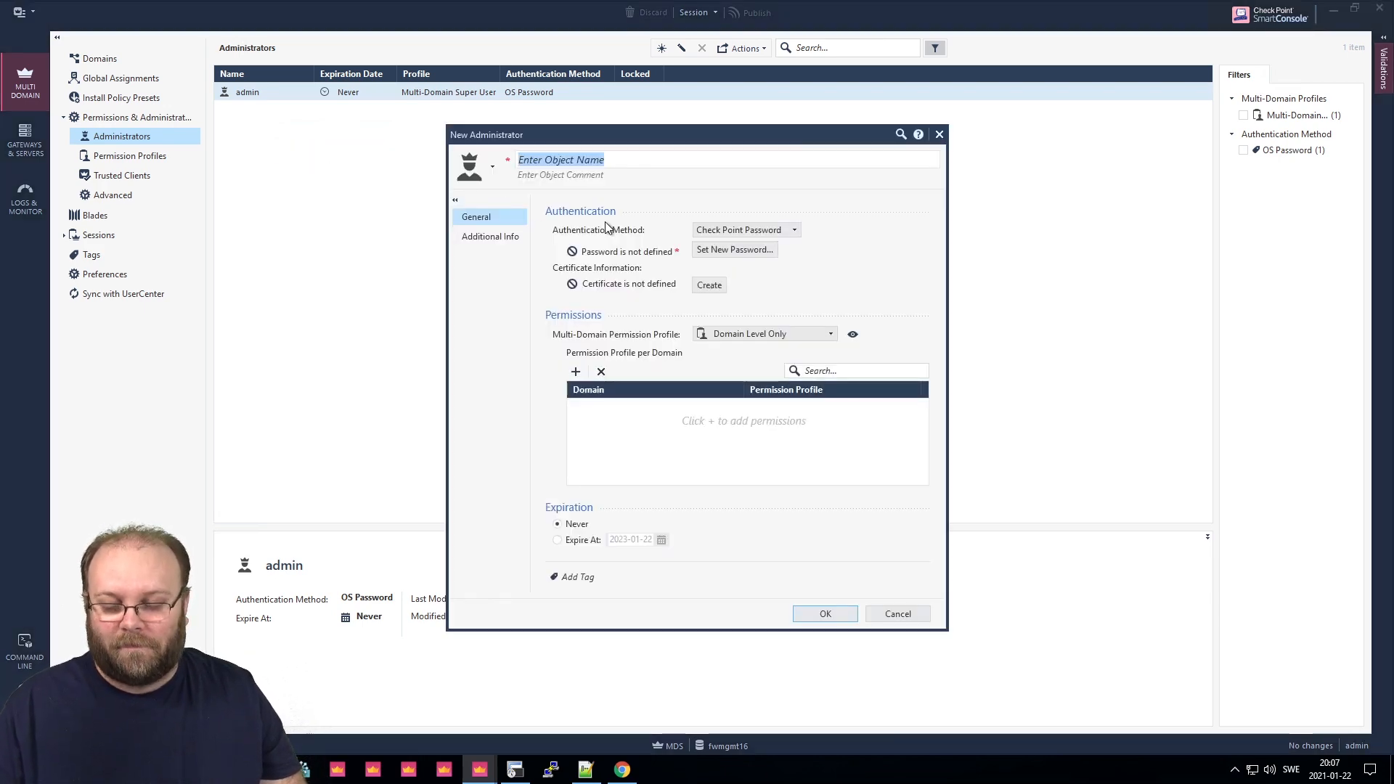
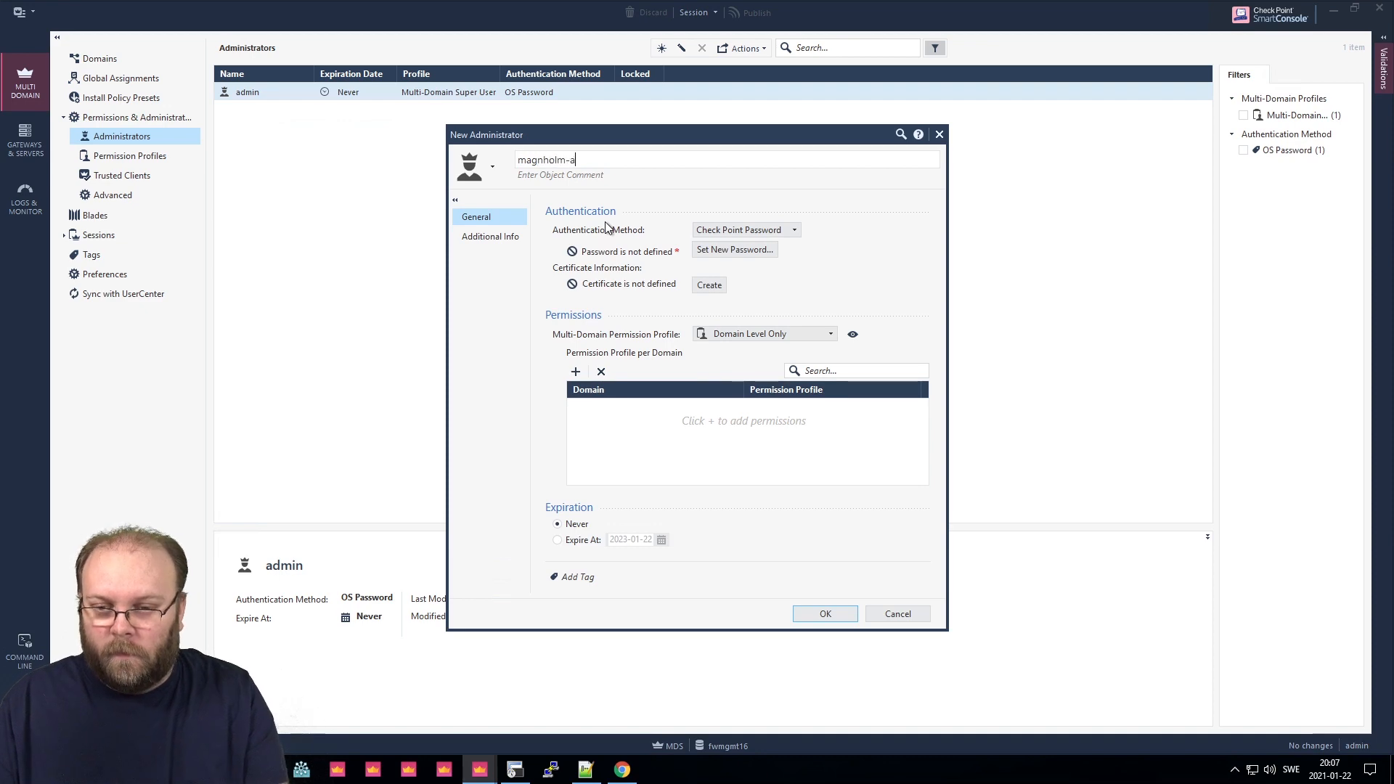
pyautogui.click(730, 229)
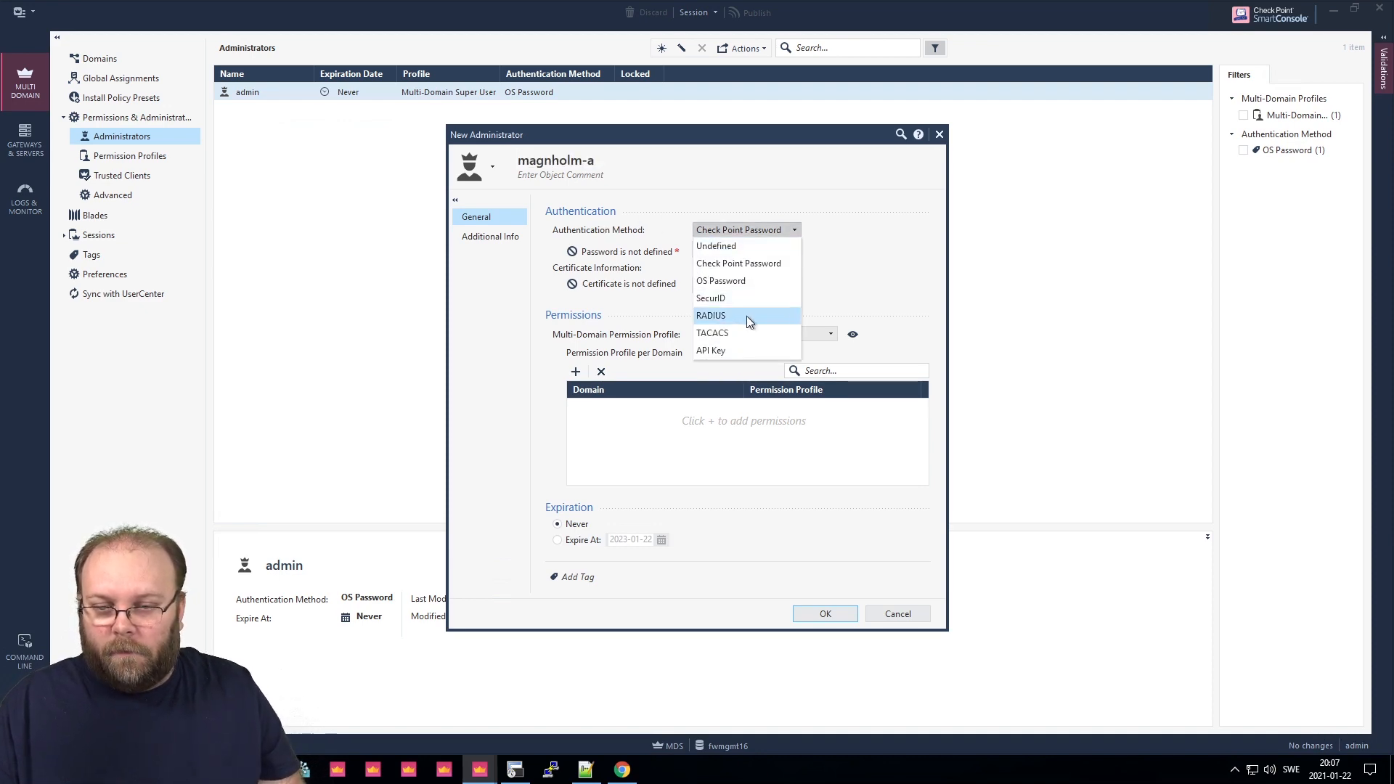
pyautogui.click(746, 316)
pyautogui.click(740, 252)
pyautogui.click(740, 323)
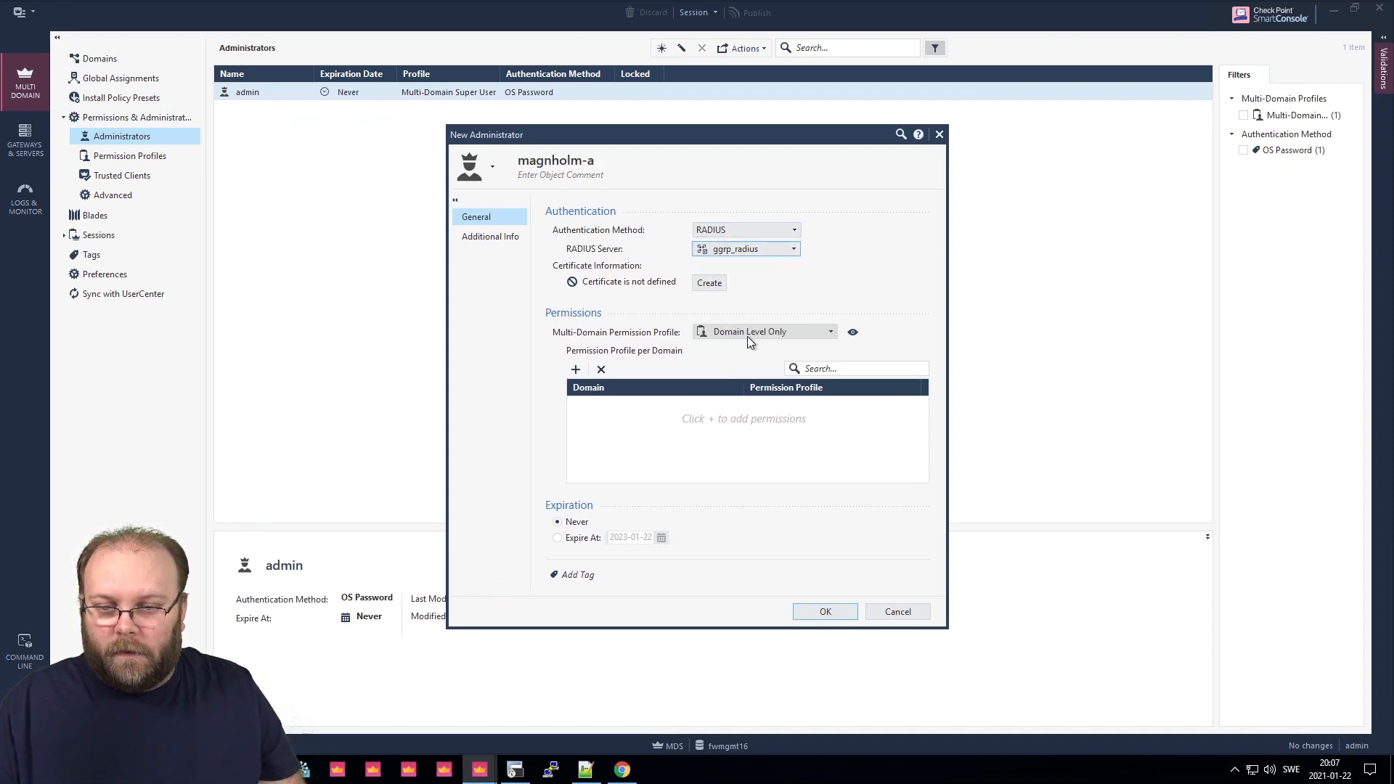
pyautogui.click(742, 329)
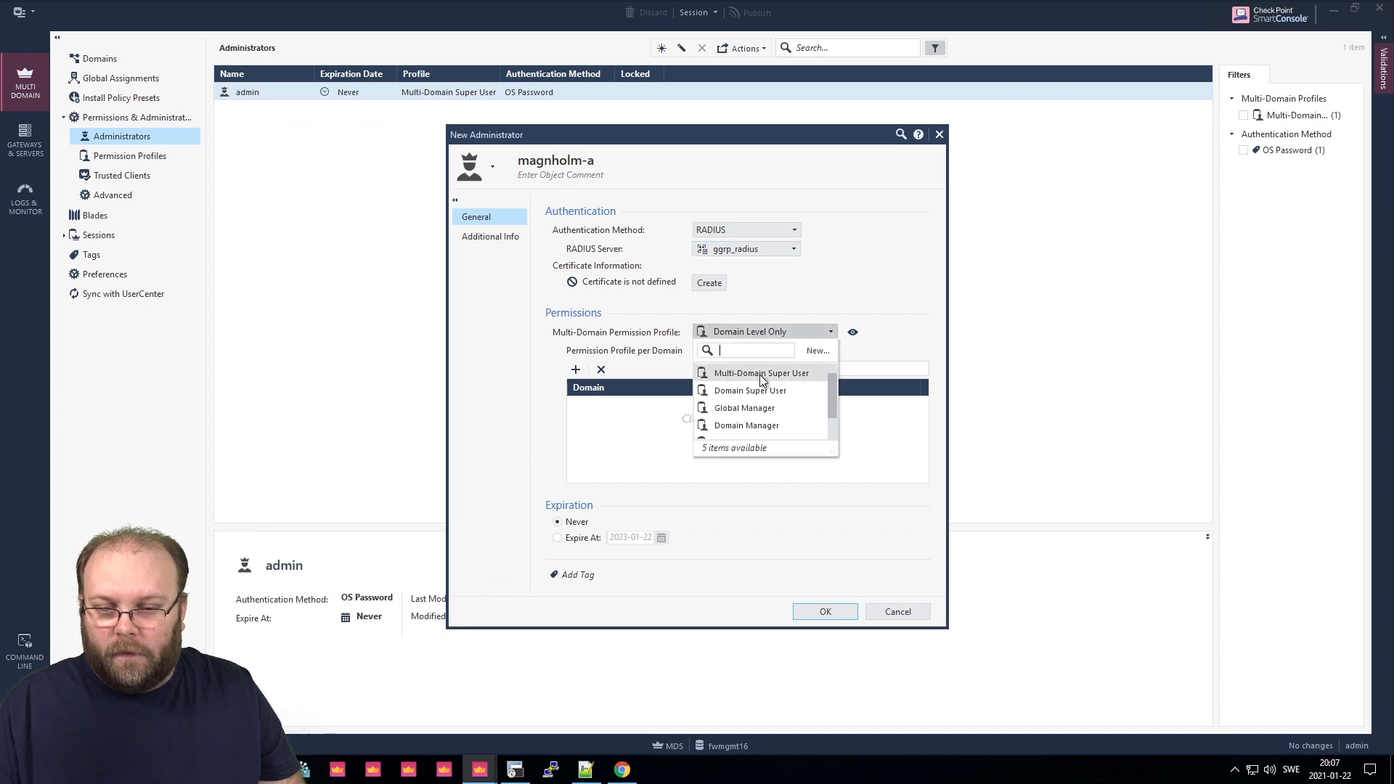
pyautogui.click(761, 373)
pyautogui.click(826, 488)
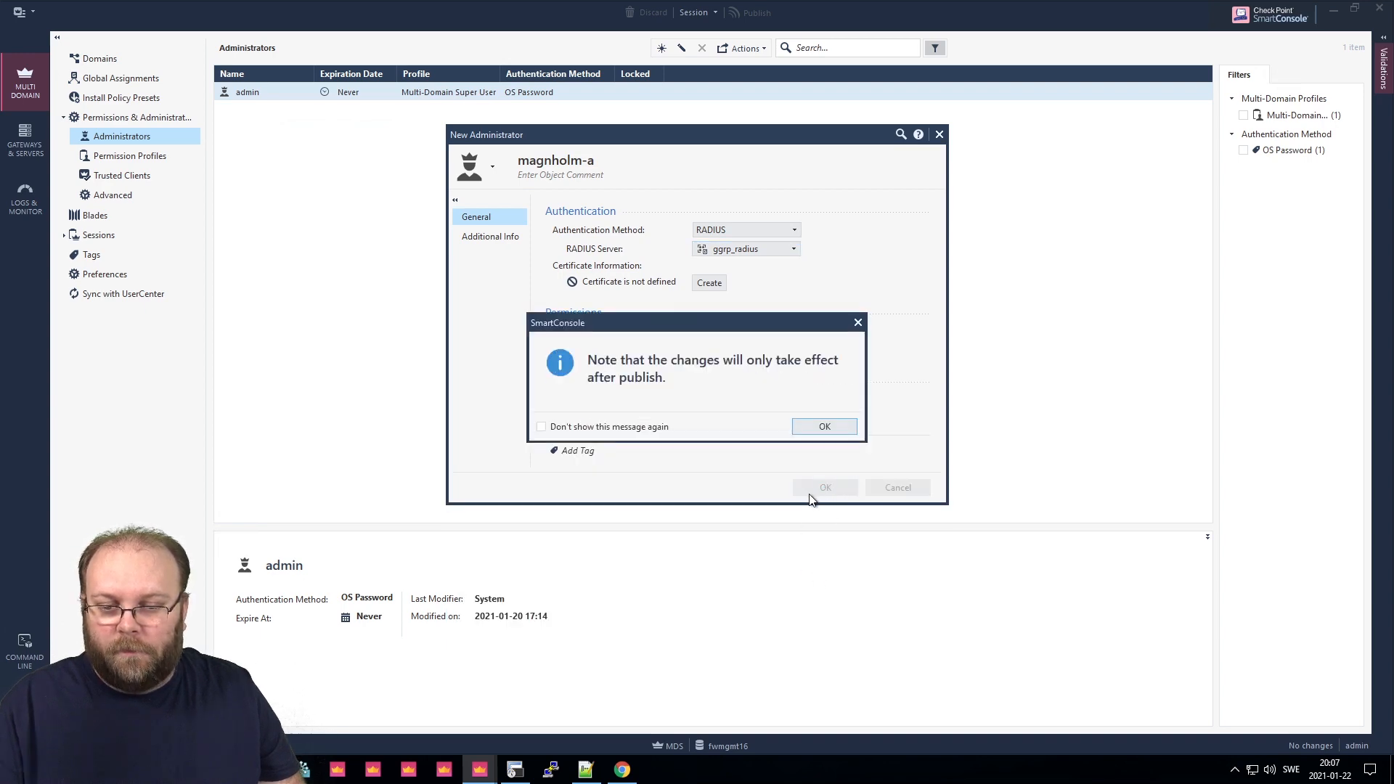
# Publish the session changes so the new RADIUS administrator is saved.
pyautogui.click(809, 428)
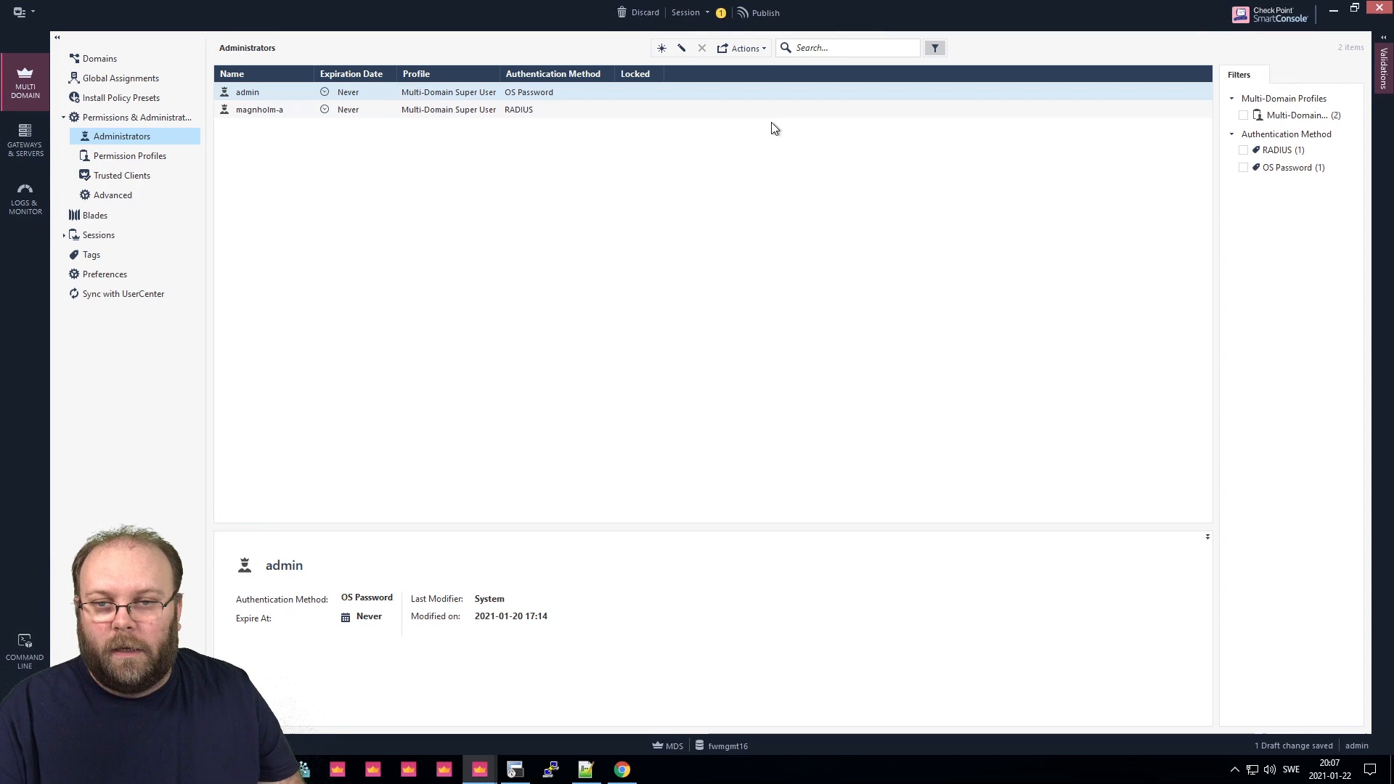
pyautogui.click(763, 12)
pyautogui.click(760, 488)
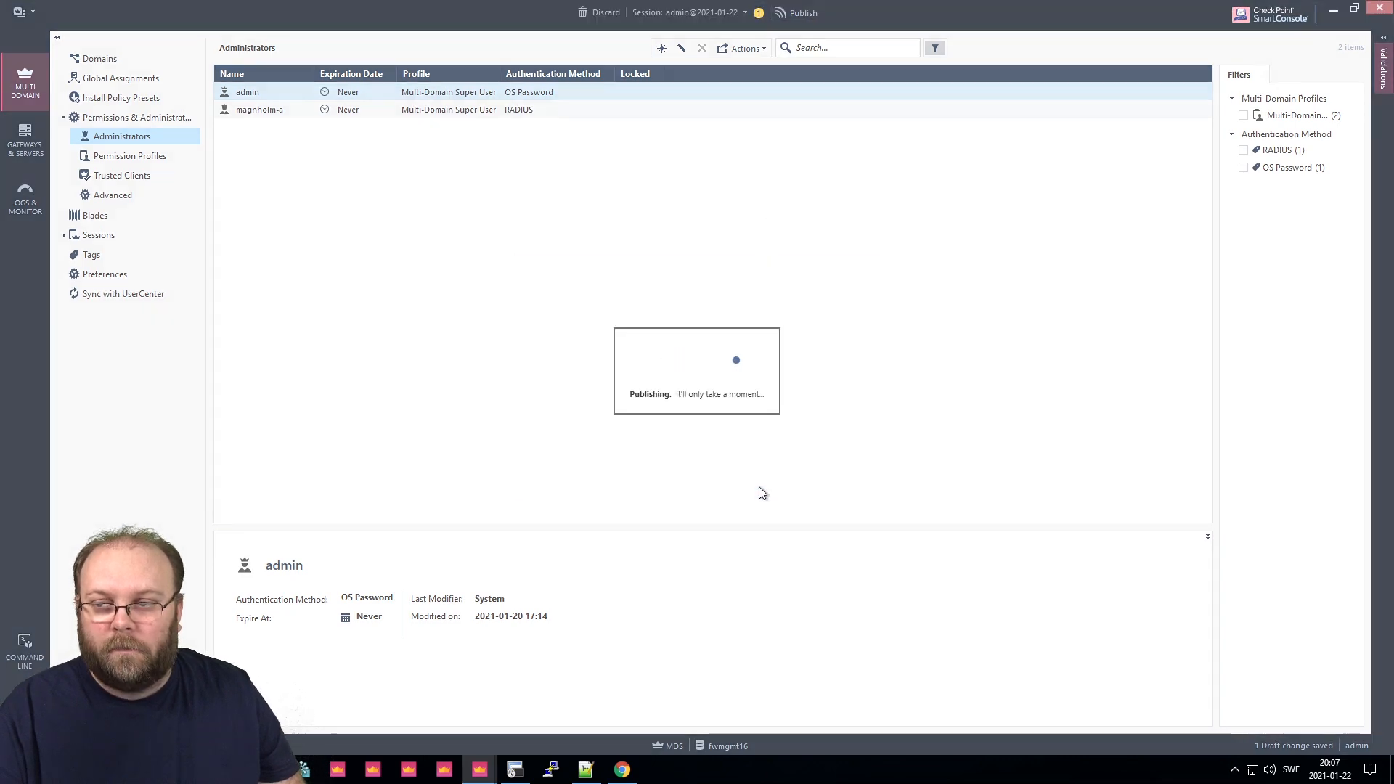
pyautogui.rightClick(476, 768)
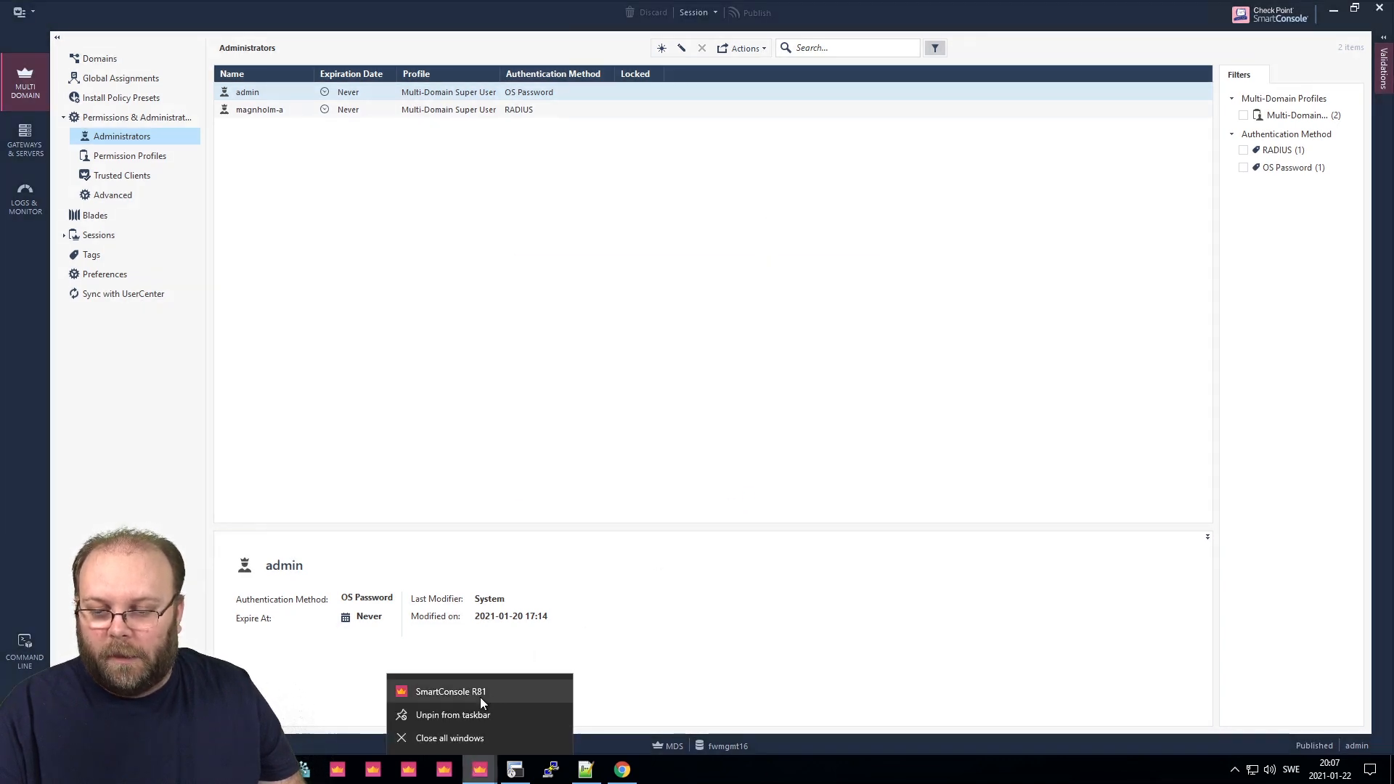
# Launch another SmartConsole R81 and log in with the RADIUS administrator's username and password.
pyautogui.click(501, 687)
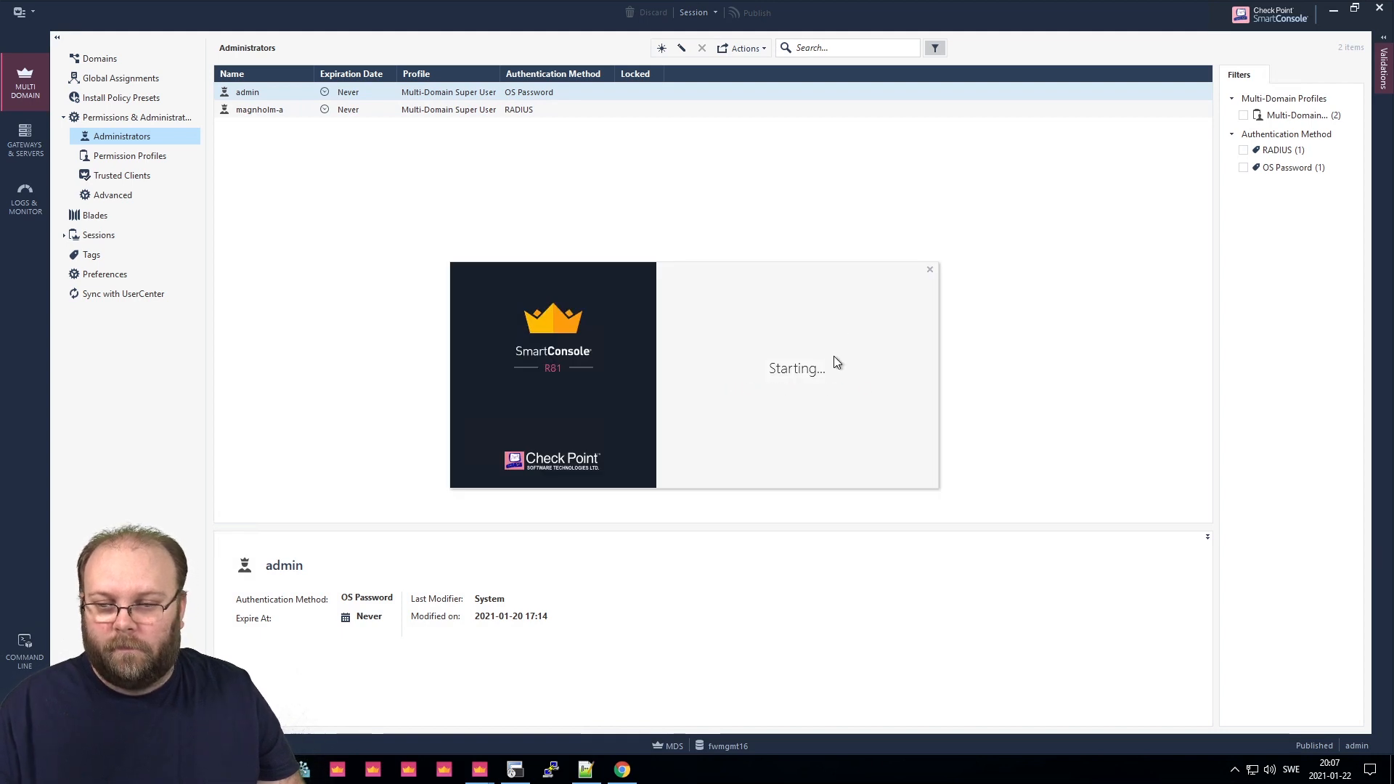
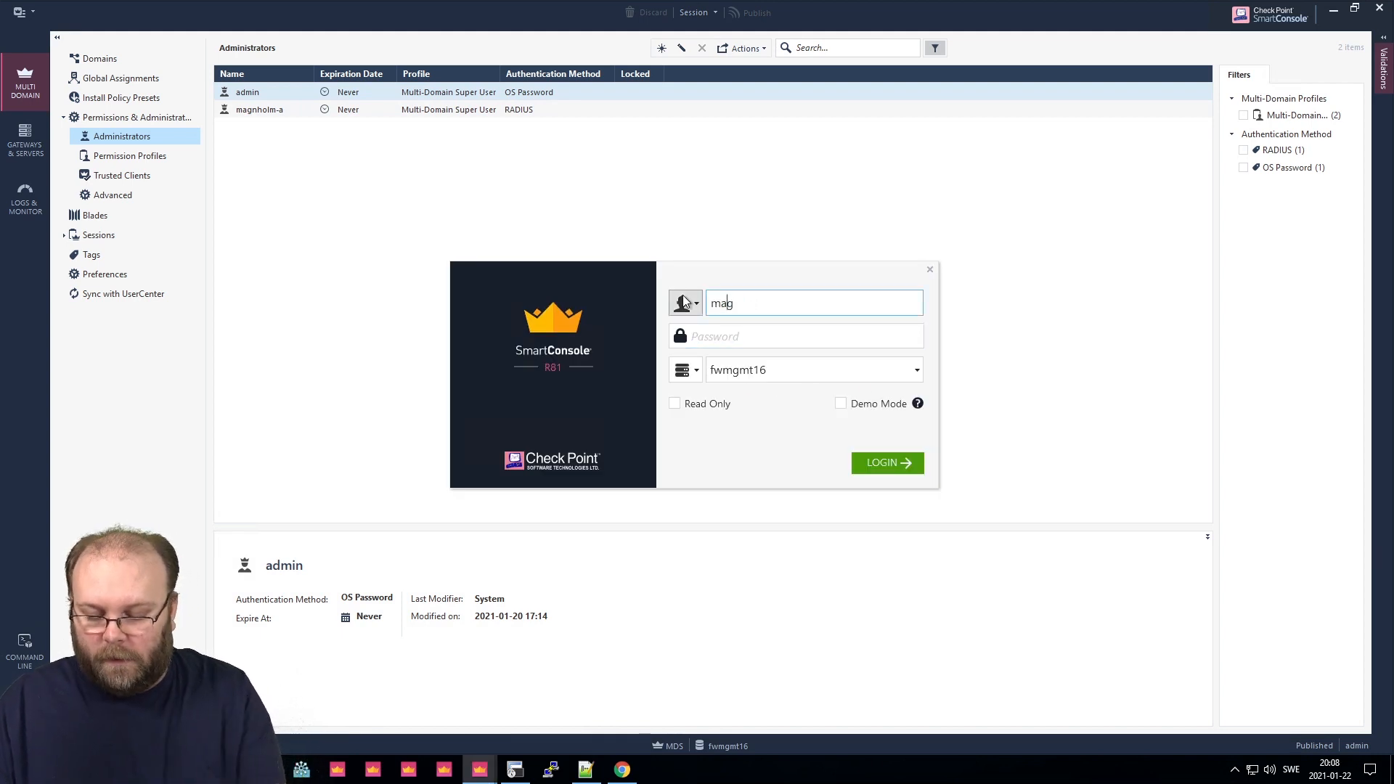
pyautogui.press('Tab')
pyautogui.write('•')
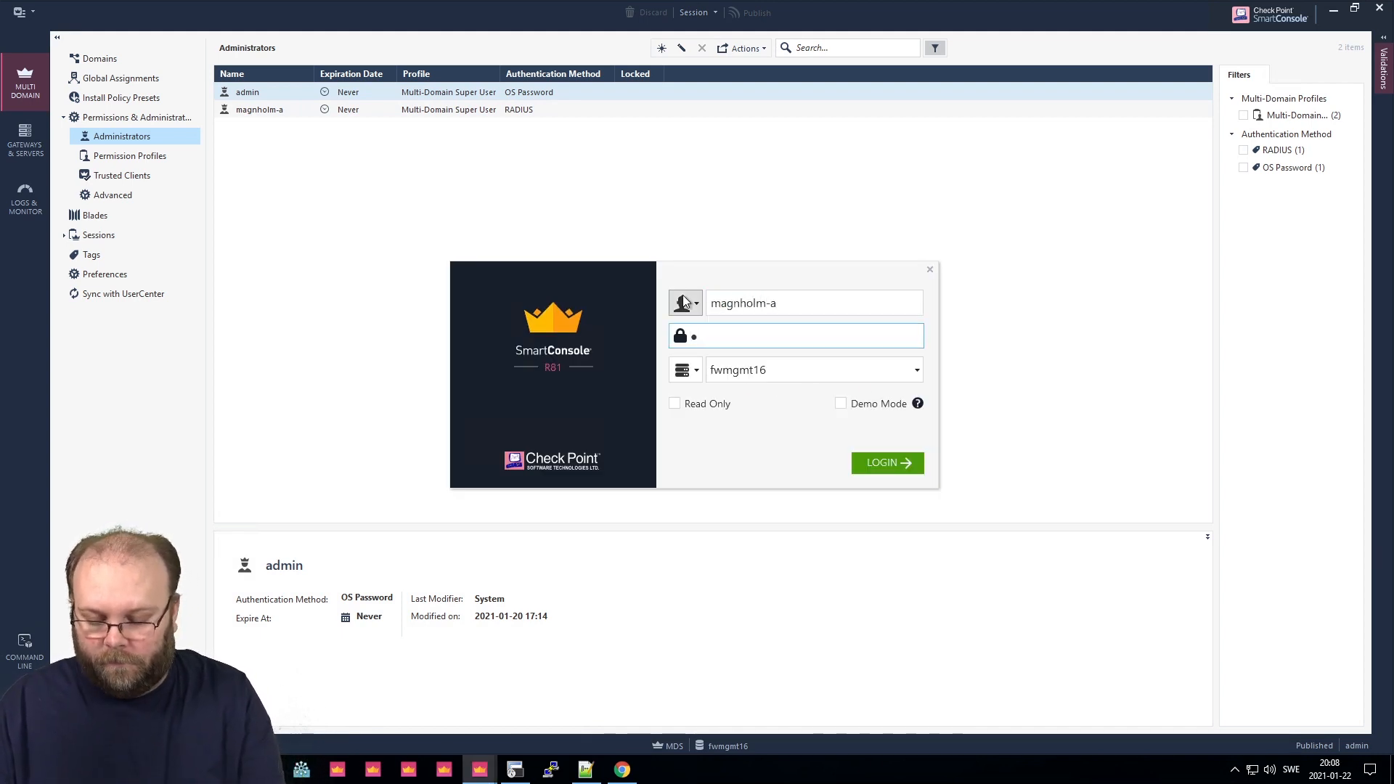
pyautogui.write('•••••••••••')
pyautogui.press('Return')
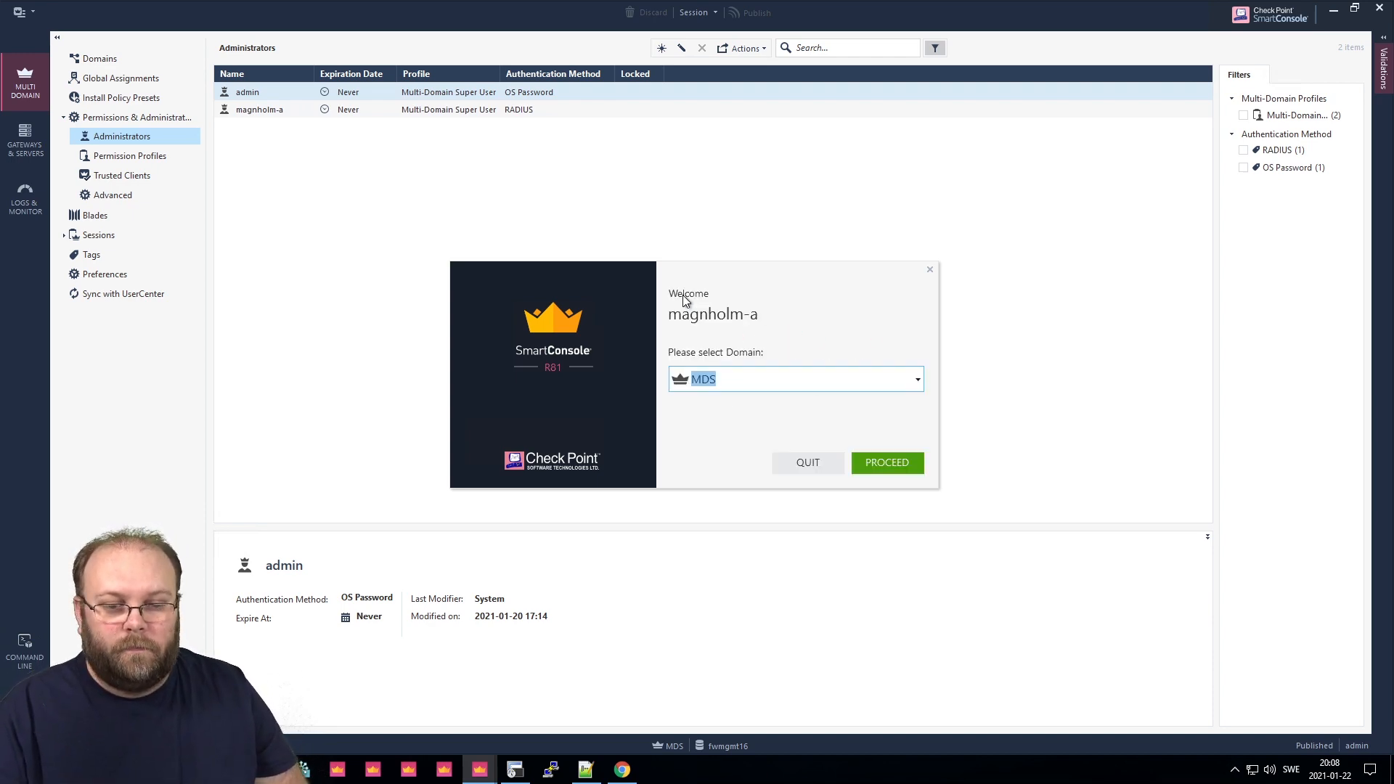
# Proceed with the MDS domain selected to finish logging in.
pyautogui.click(865, 456)
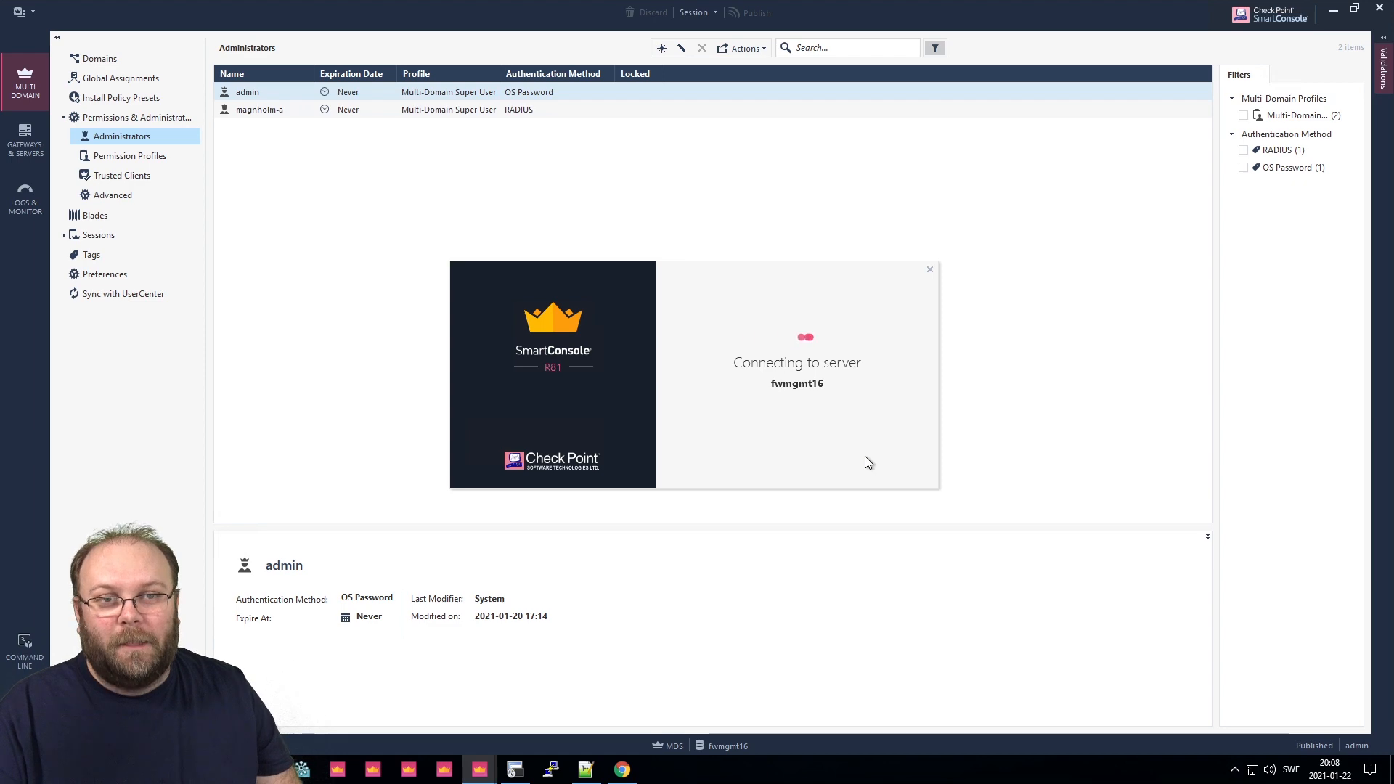